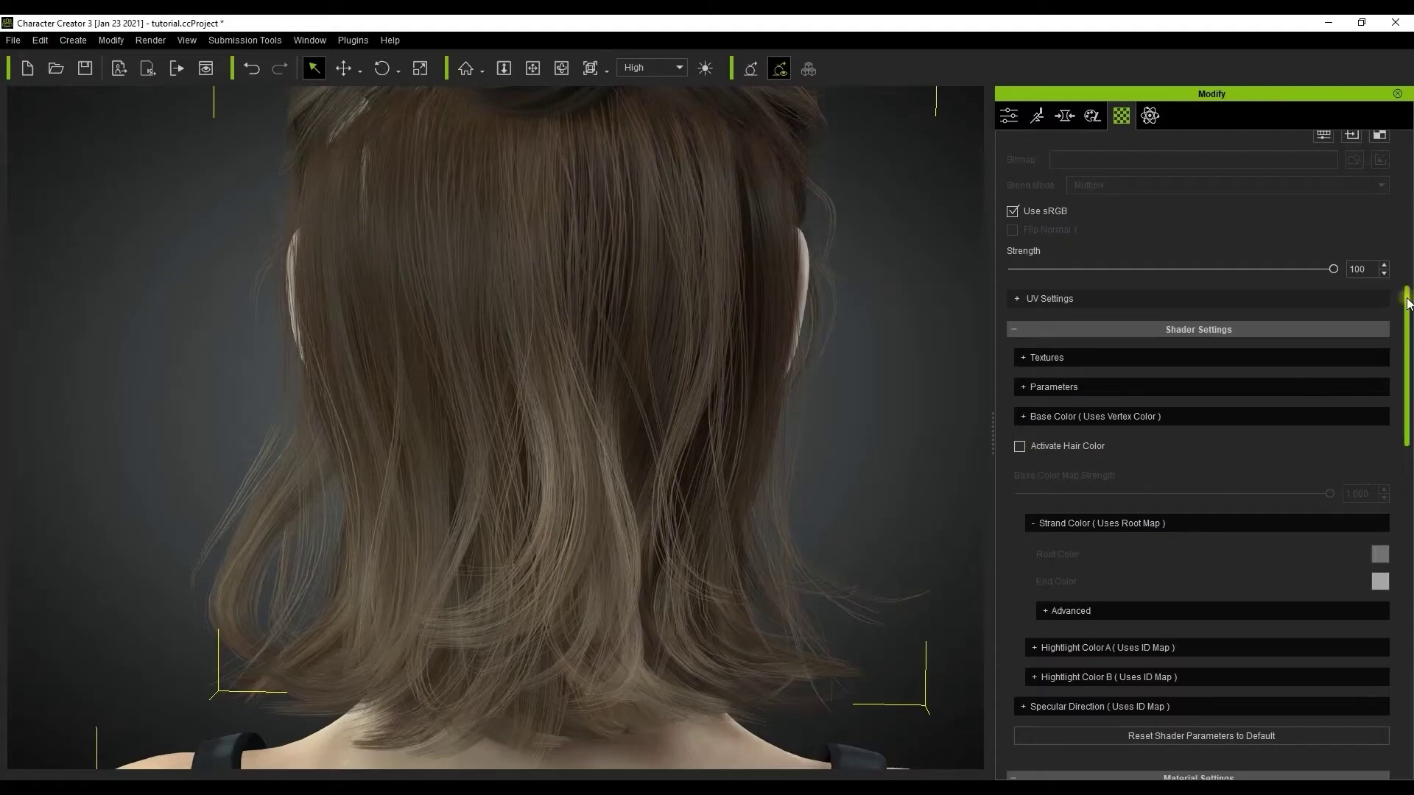
# Examine the hair's Base Color texture and the shader's Highlight Color A and Highlight Color B settings.
pyautogui.scroll(6, 1171, 343)
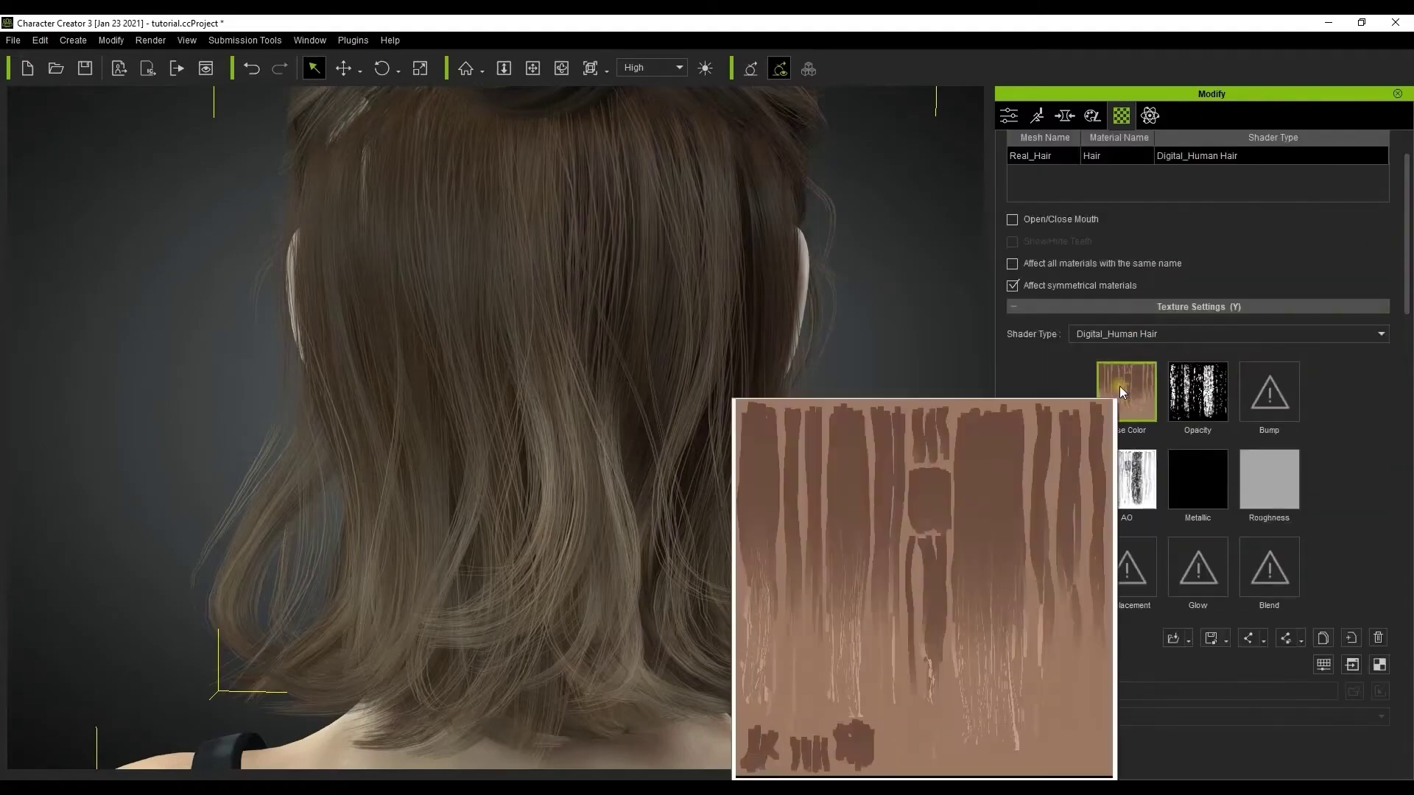
pyautogui.scroll(-5, 1397, 332)
pyautogui.scroll(-5, 1397, 332)
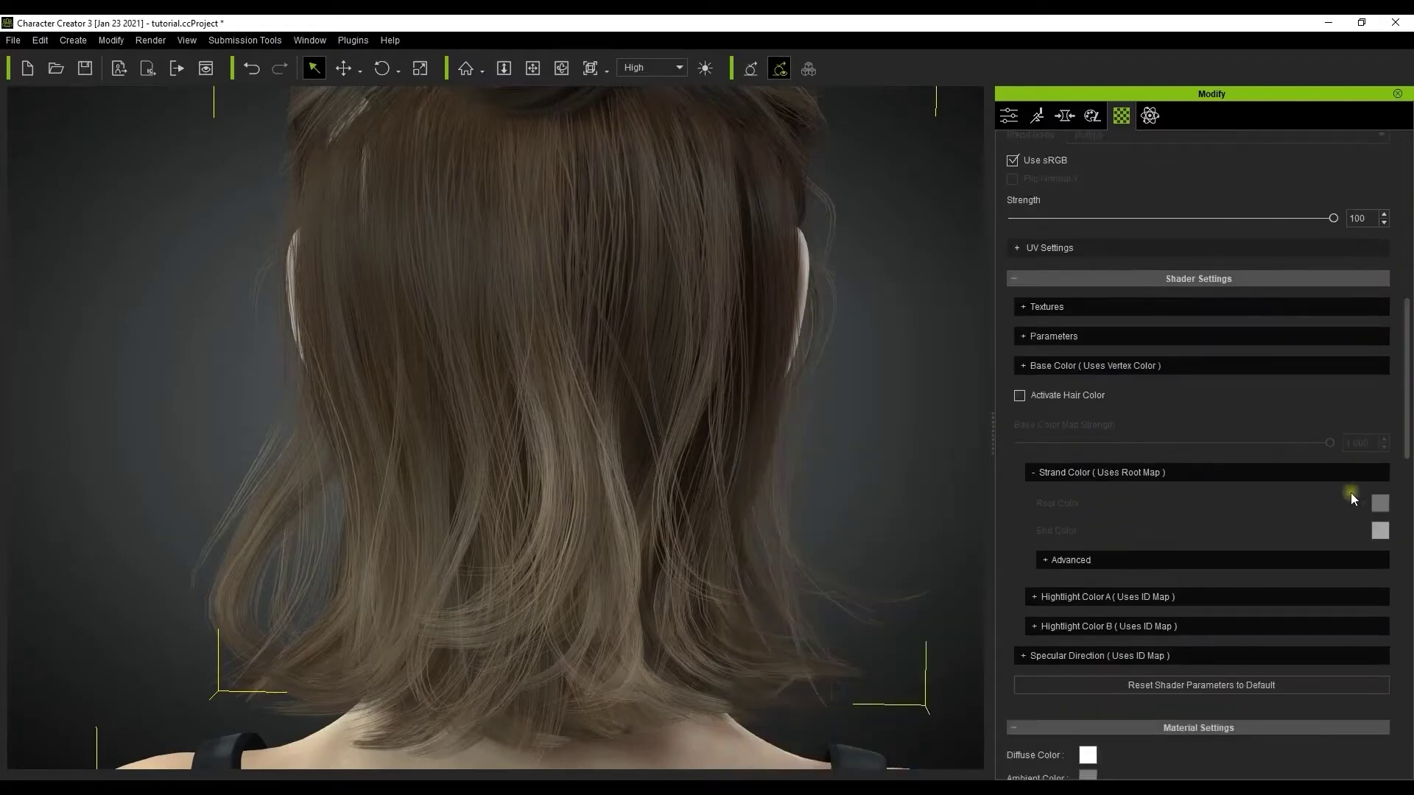
pyautogui.click(1112, 598)
pyautogui.scroll(-3, 1404, 357)
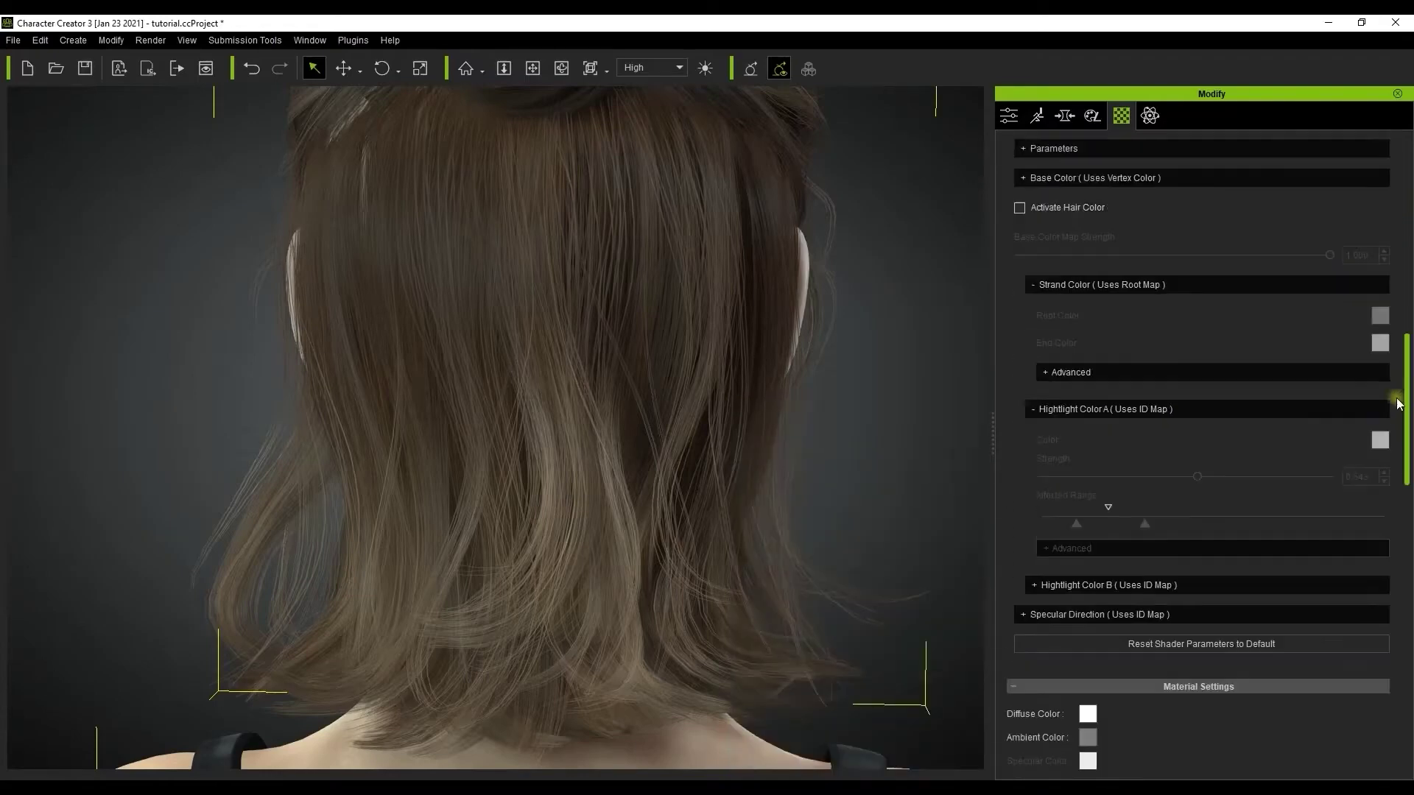
pyautogui.click(1062, 581)
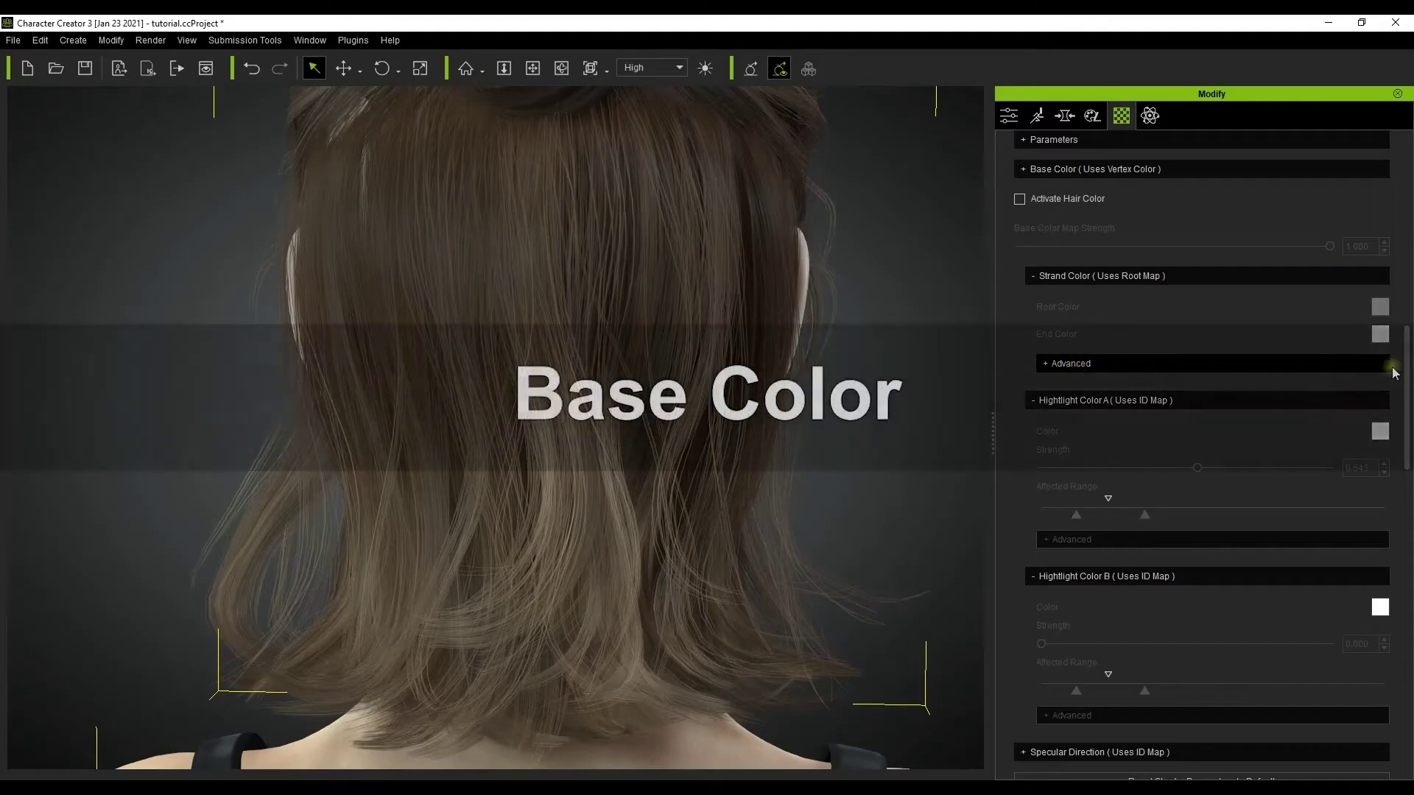
pyautogui.click(1112, 400)
pyautogui.click(1099, 431)
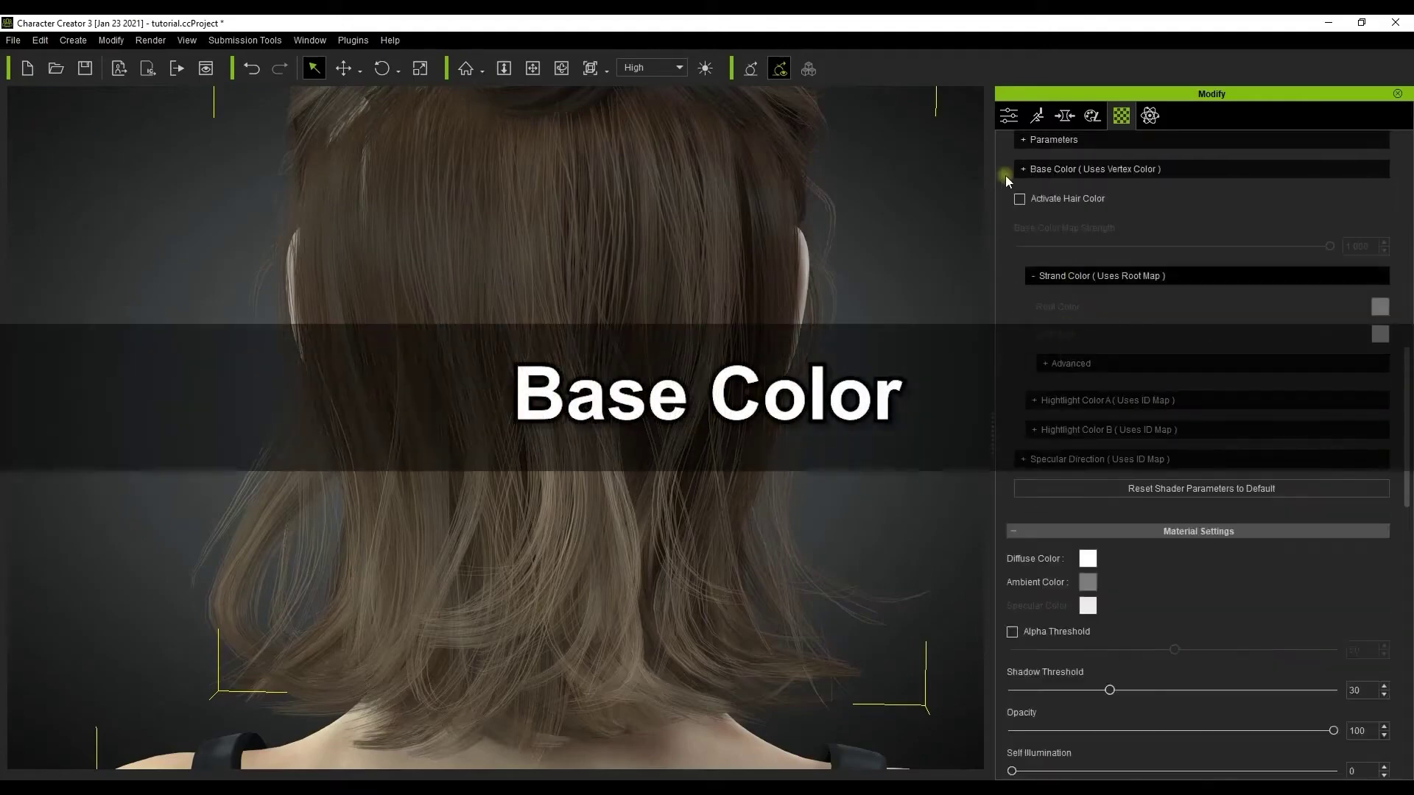
# Activate the hair color and weaken the base color, with Base Color Map Strength at 0.762 and a slightly lower texture Strength.
pyautogui.click(1020, 199)
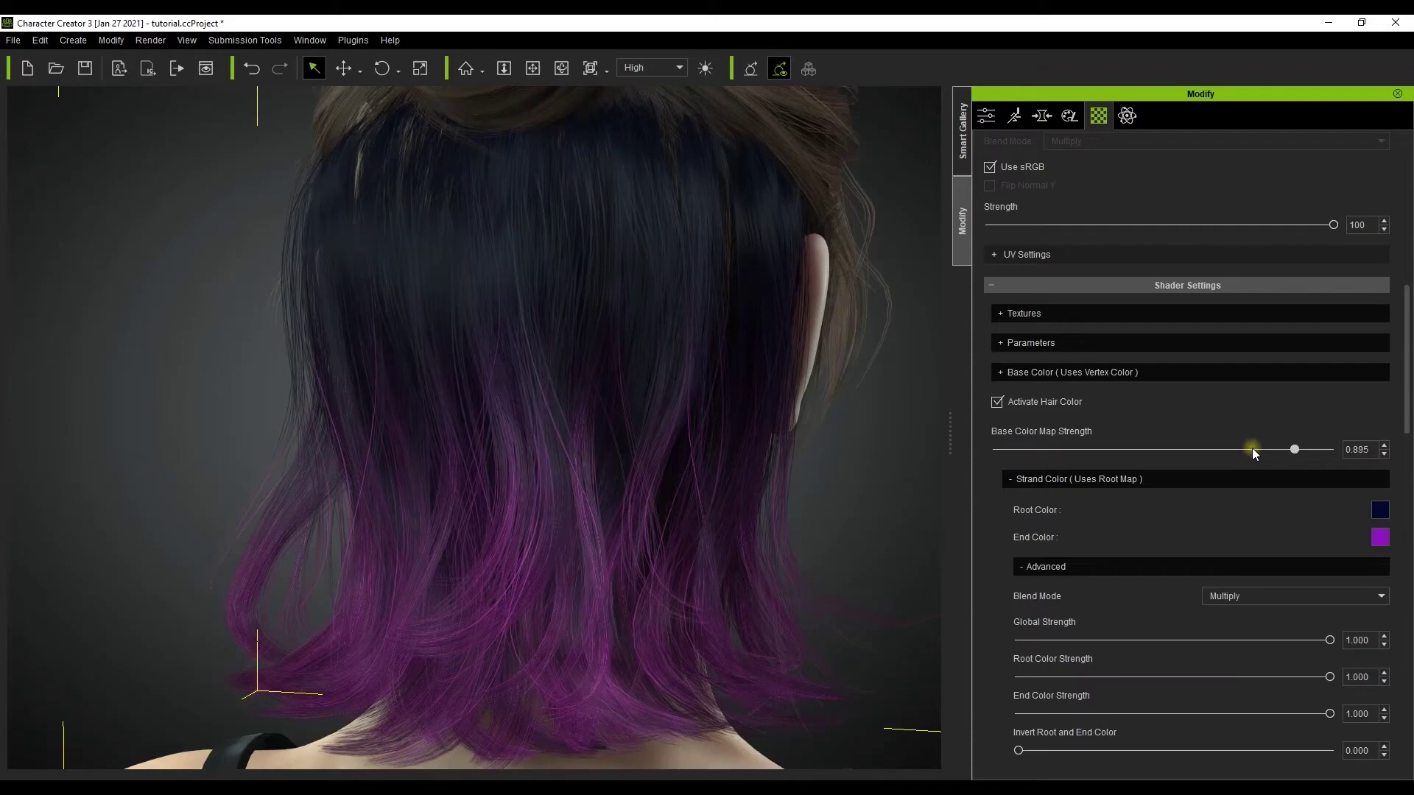
pyautogui.moveTo(1254, 451); pyautogui.dragTo(1070, 455)
pyautogui.moveTo(1227, 457); pyautogui.dragTo(1259, 452)
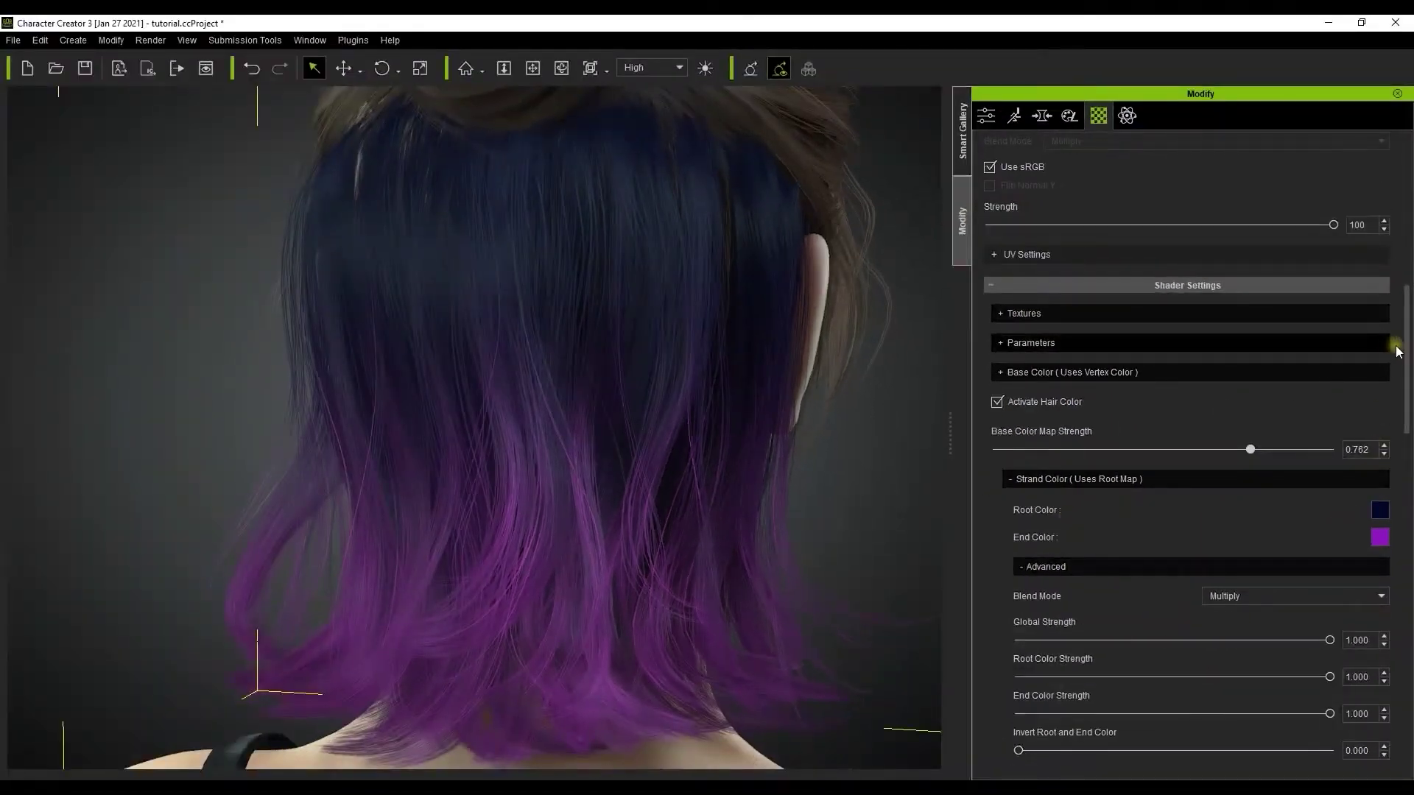
pyautogui.moveTo(1403, 364); pyautogui.dragTo(1404, 274)
pyautogui.moveTo(1334, 575); pyautogui.dragTo(1297, 573)
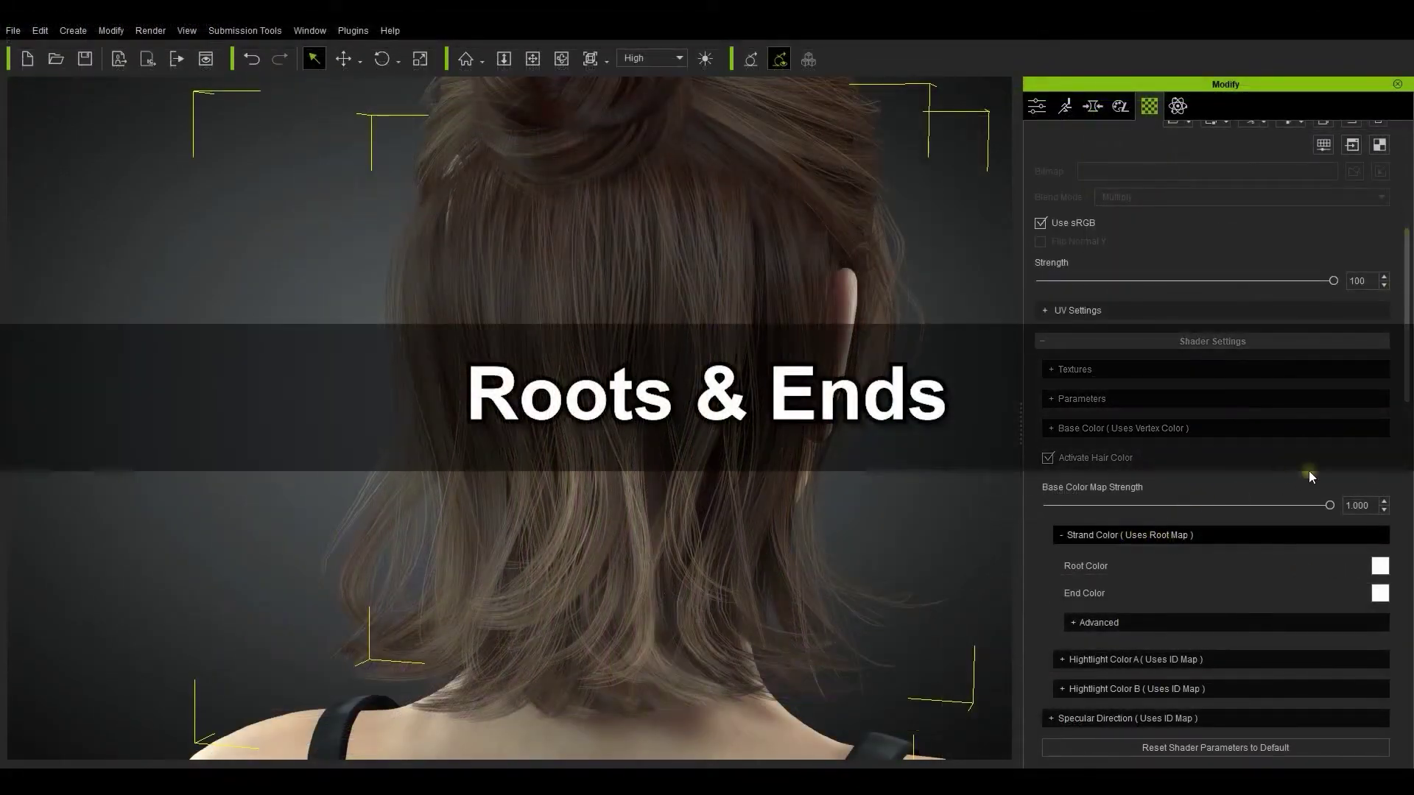
# Expand the shader textures and preview the Root Map.
pyautogui.moveTo(1407, 376); pyautogui.dragTo(1407, 345)
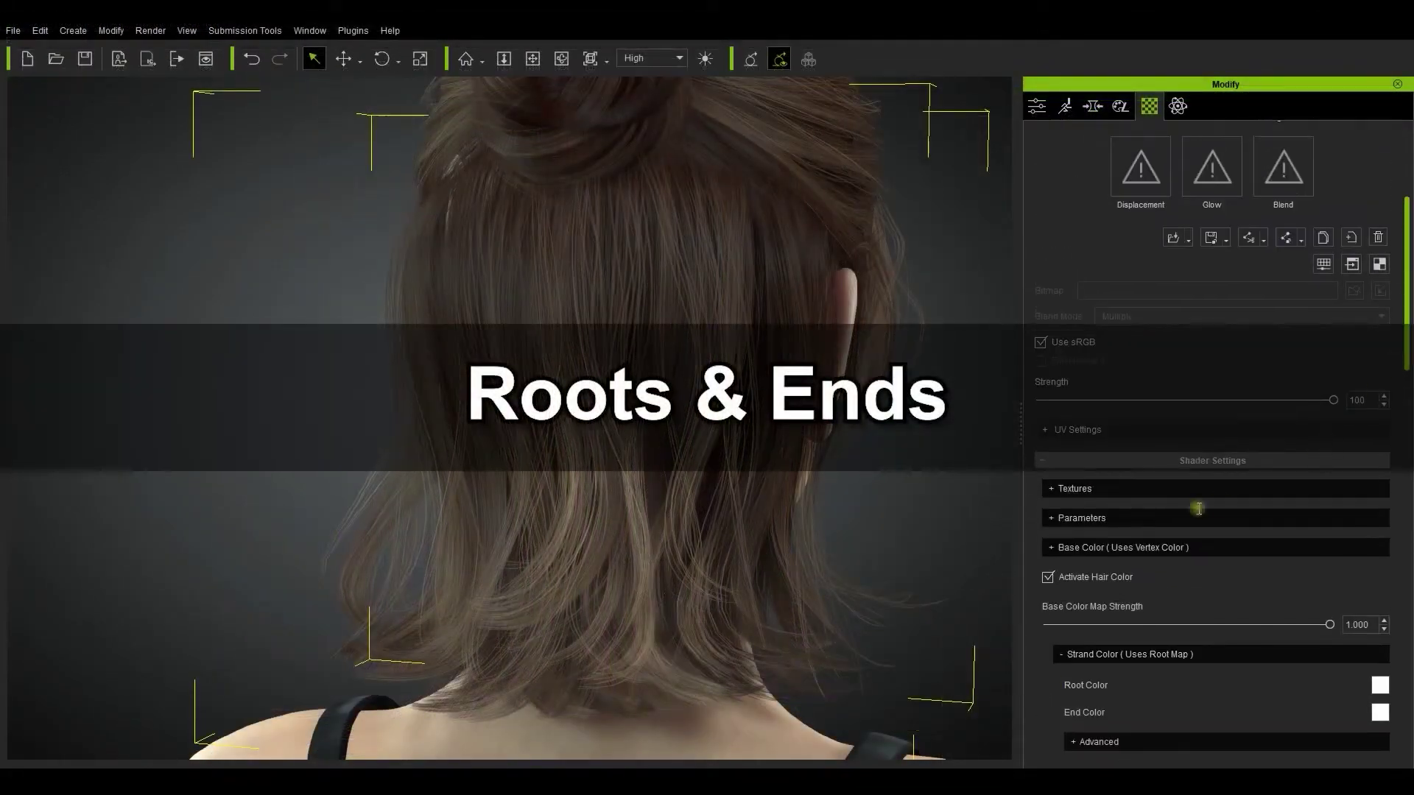
pyautogui.click(1187, 490)
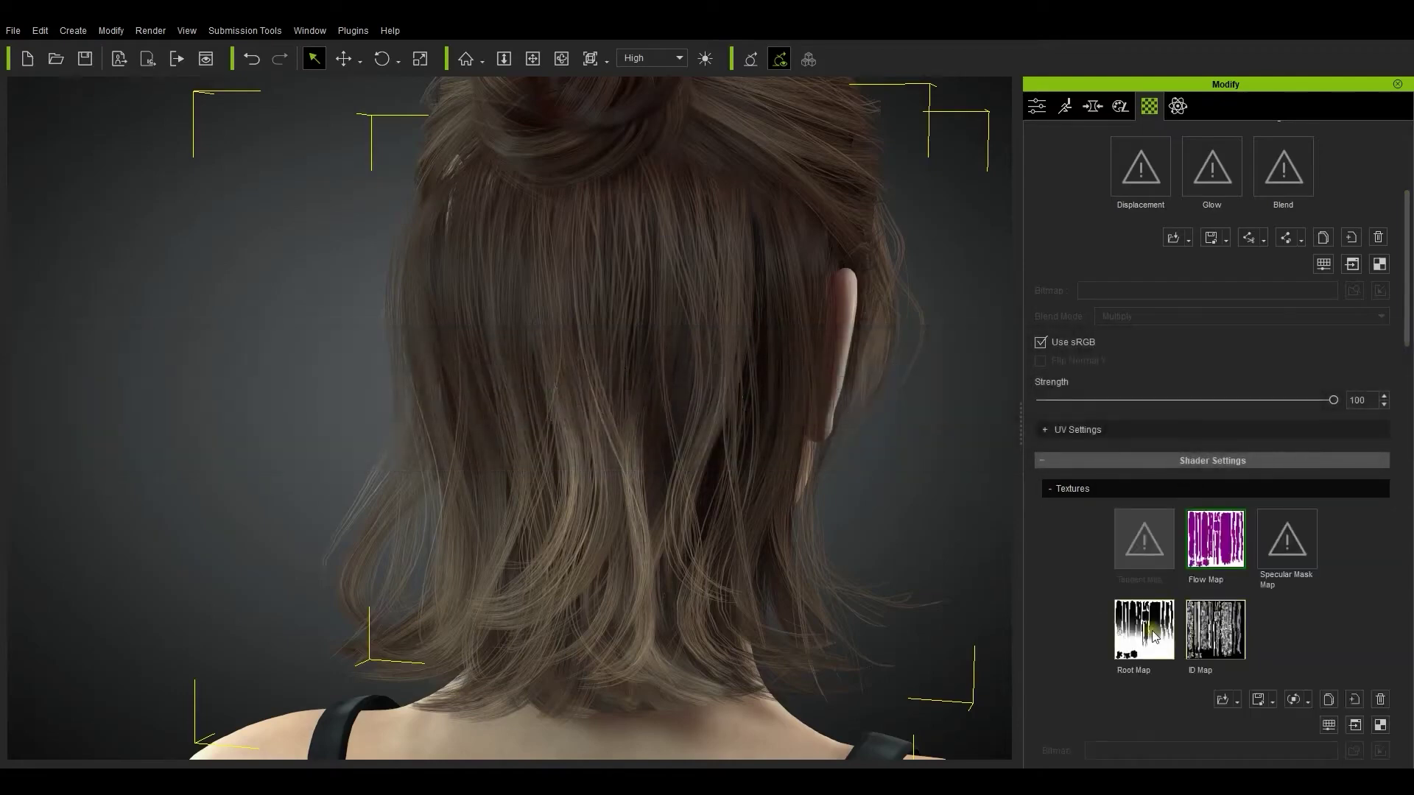
pyautogui.moveTo(1154, 637)
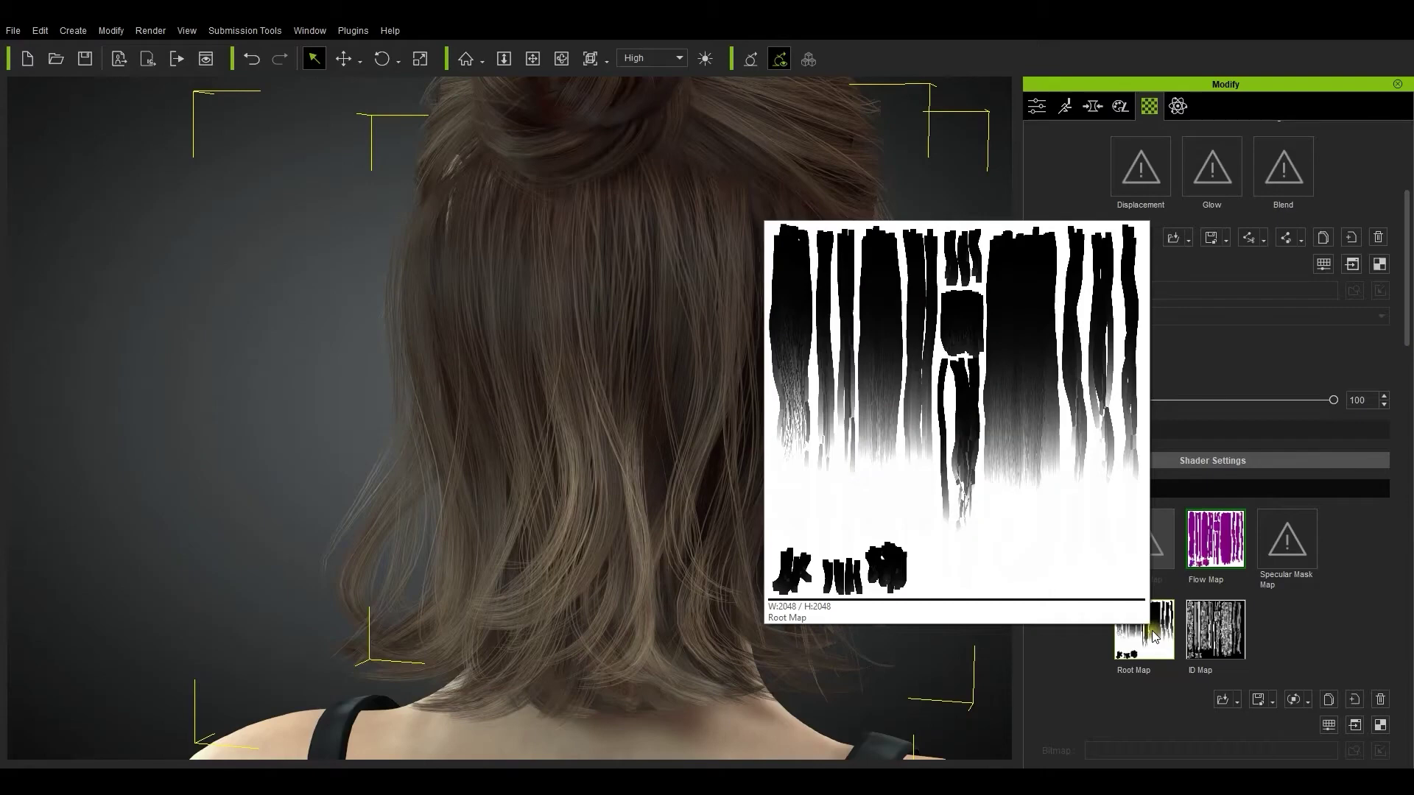
# Try red, green and violet as the strand Root Color and settle on orange-red.
pyautogui.moveTo(1407, 224); pyautogui.dragTo(1406, 332)
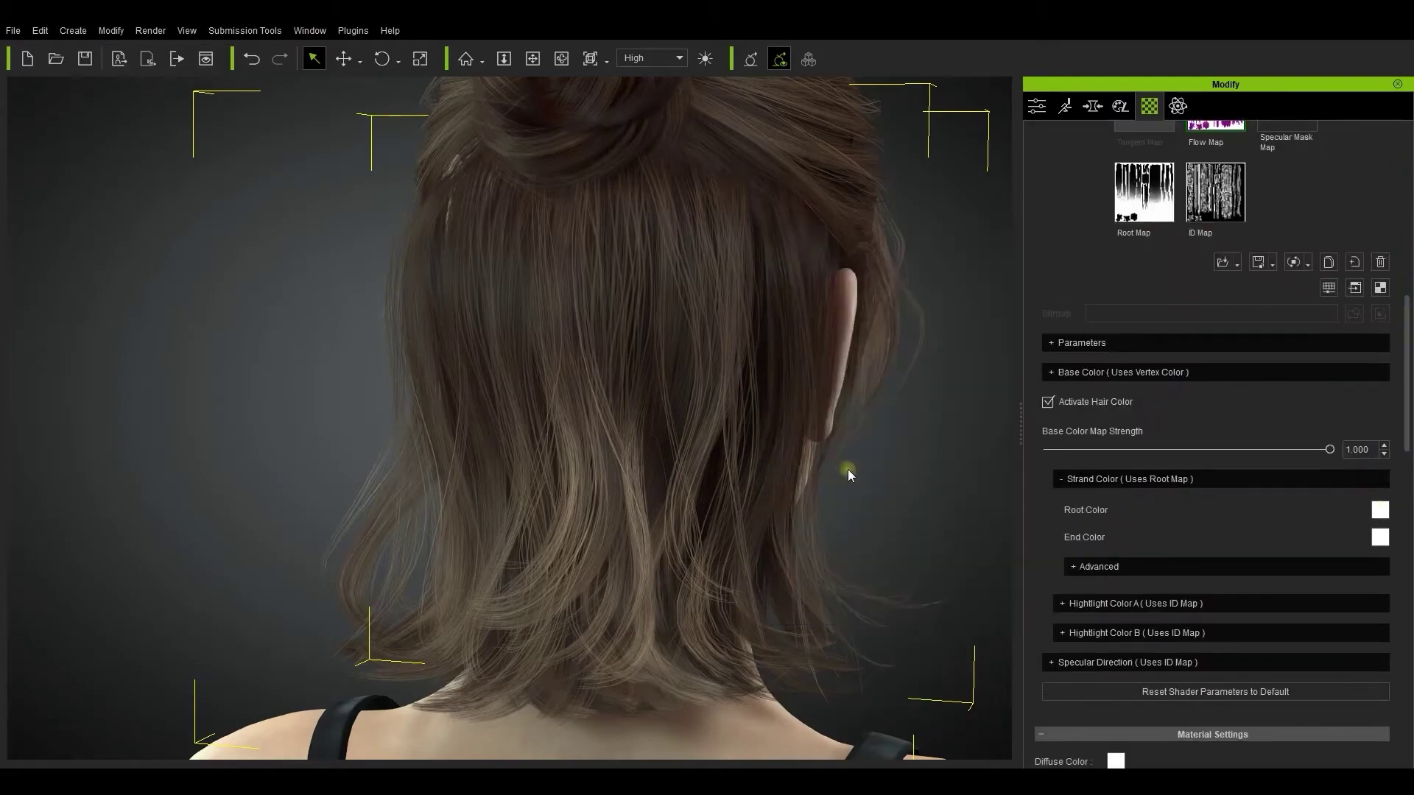
pyautogui.moveTo(847, 473); pyautogui.dragTo(669, 477, button='right')
pyautogui.click(1380, 510)
pyautogui.click(1223, 292)
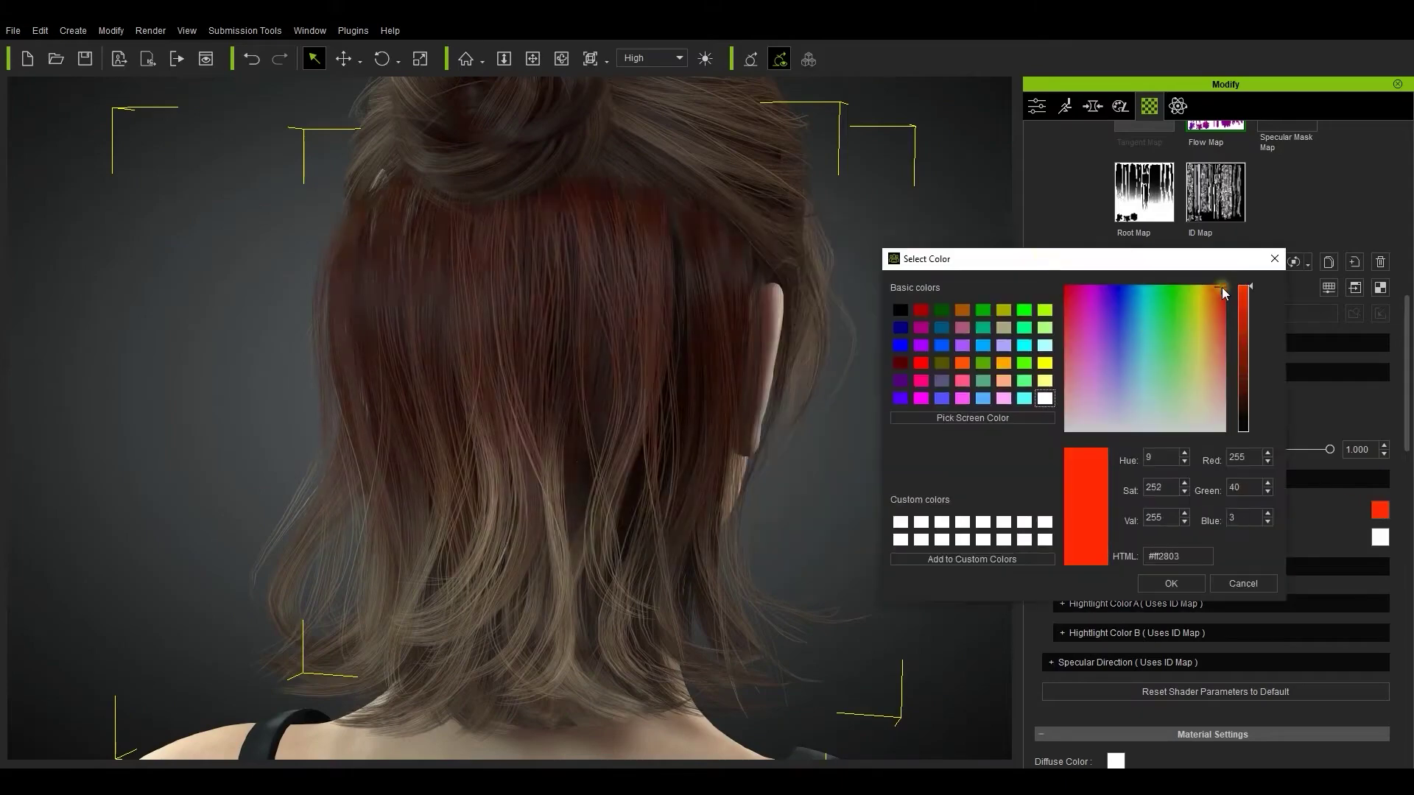
pyautogui.click(1182, 293)
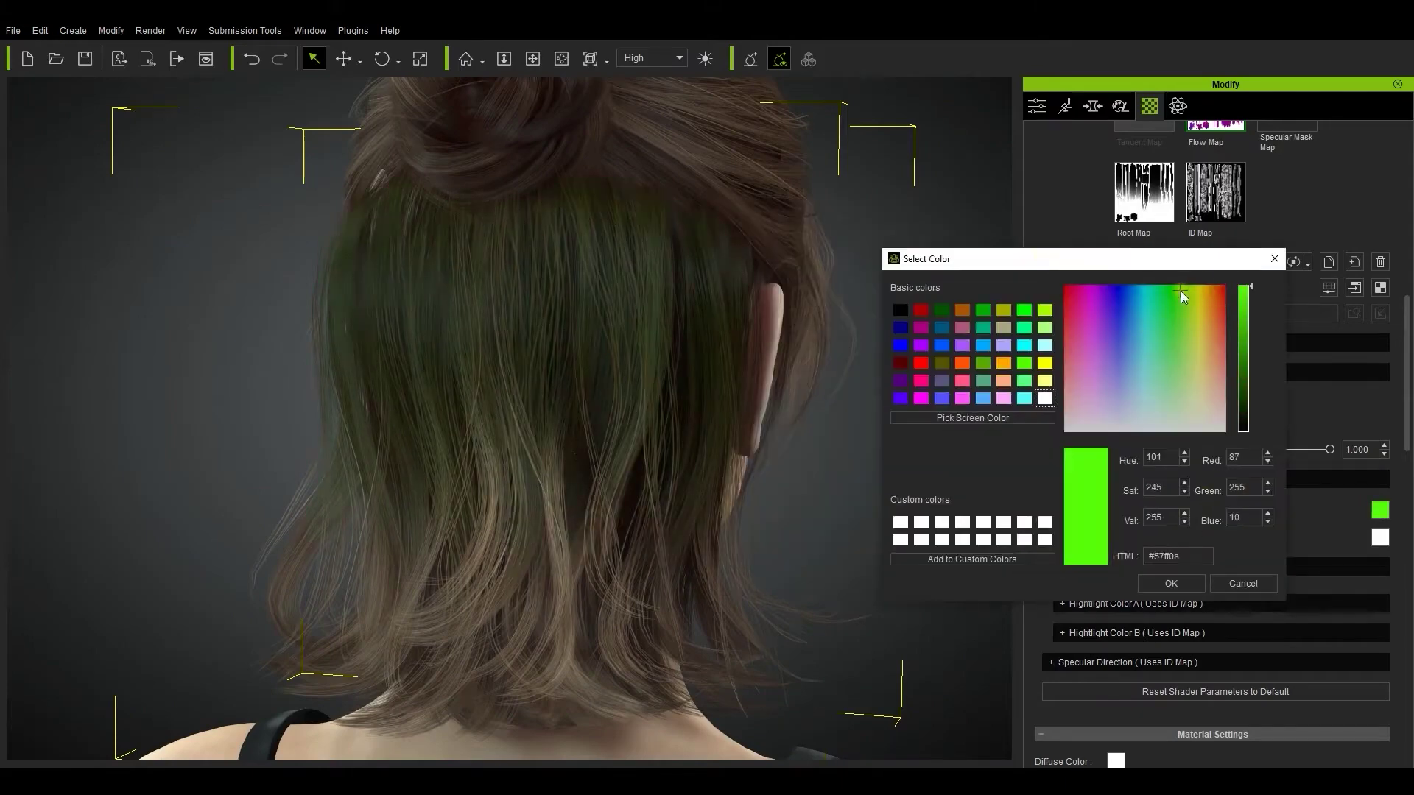
pyautogui.click(1112, 297)
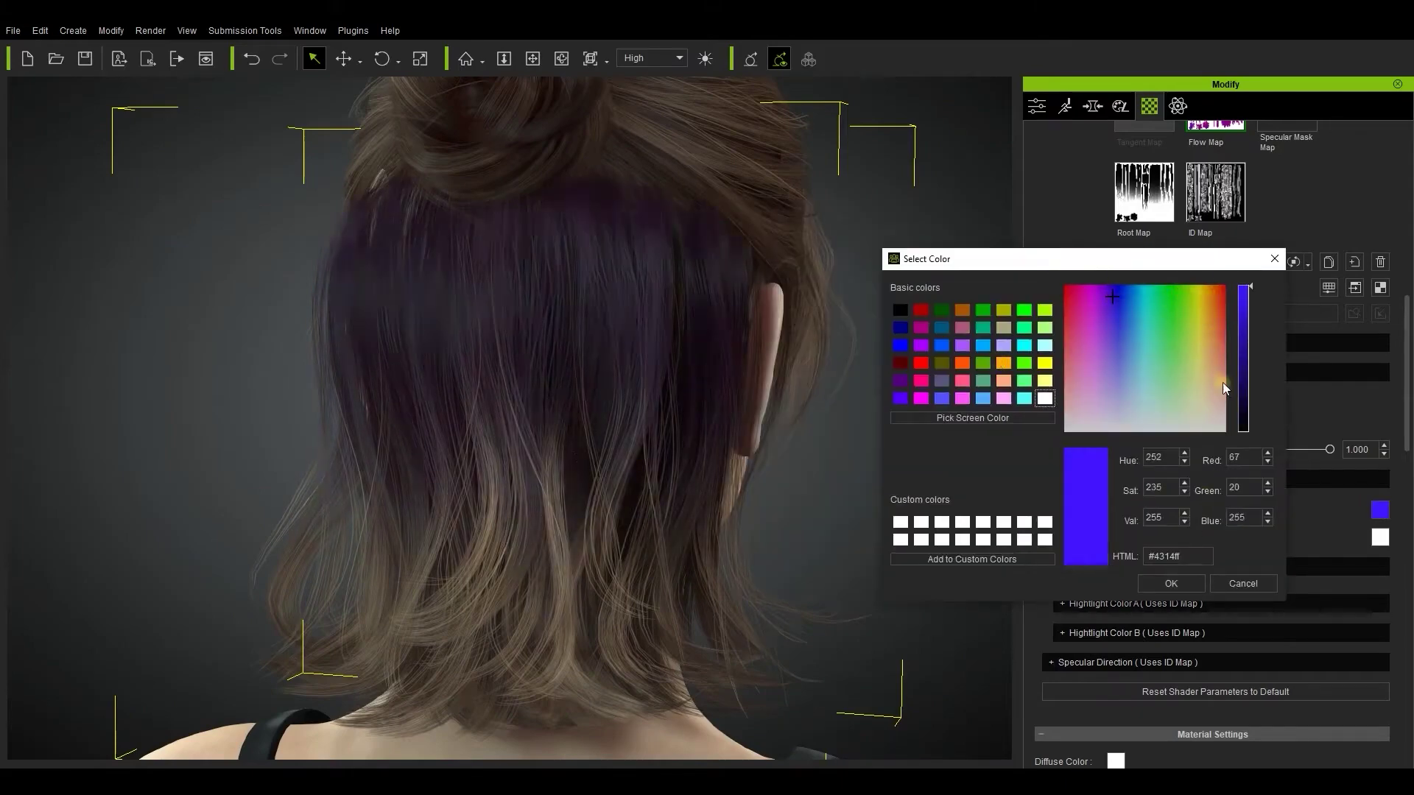
pyautogui.click(1219, 294)
pyautogui.click(1171, 583)
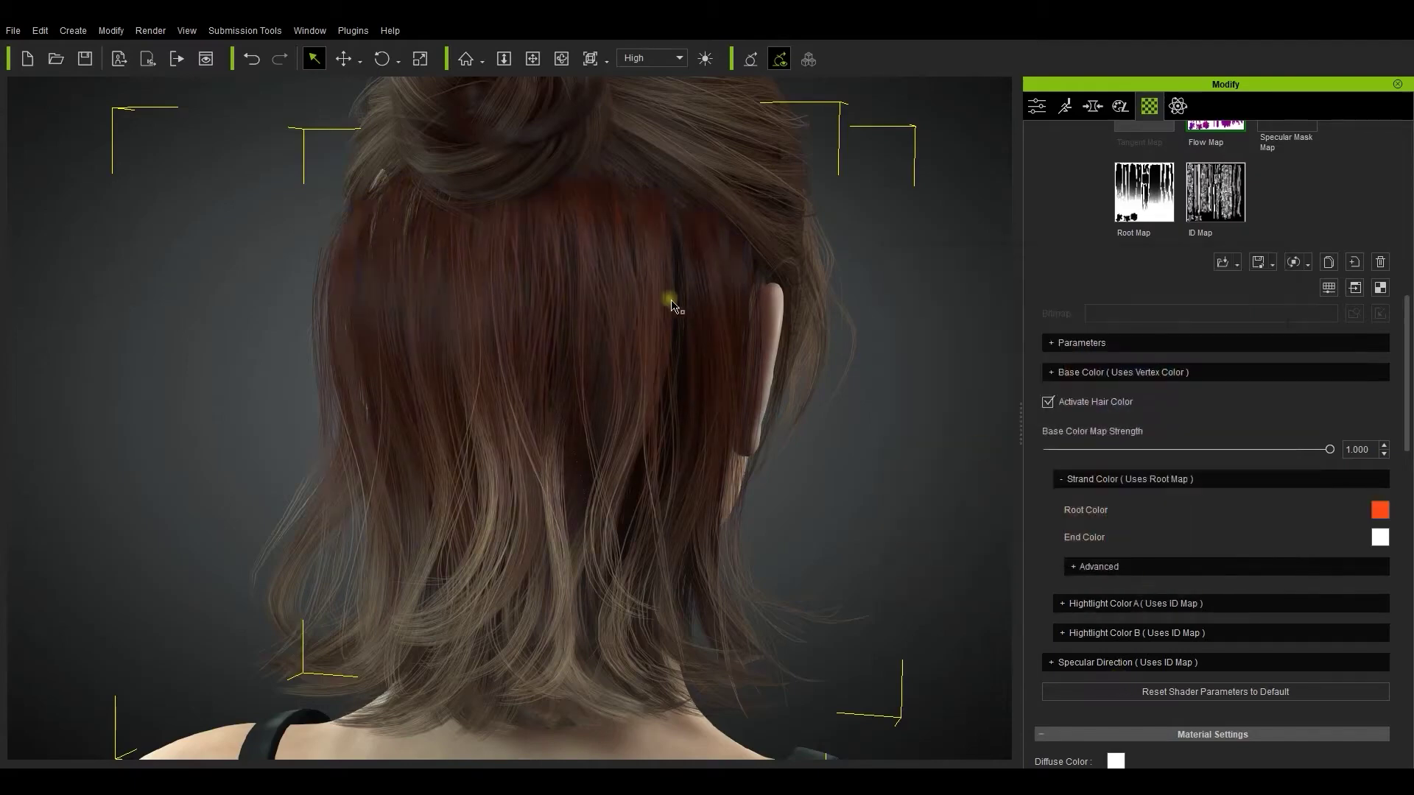
# Try blue and light pink as the strand End Color and settle on hot pink #ff2a6d.
pyautogui.click(1380, 537)
pyautogui.moveTo(1077, 220); pyautogui.dragTo(1185, 234)
pyautogui.click(1094, 290)
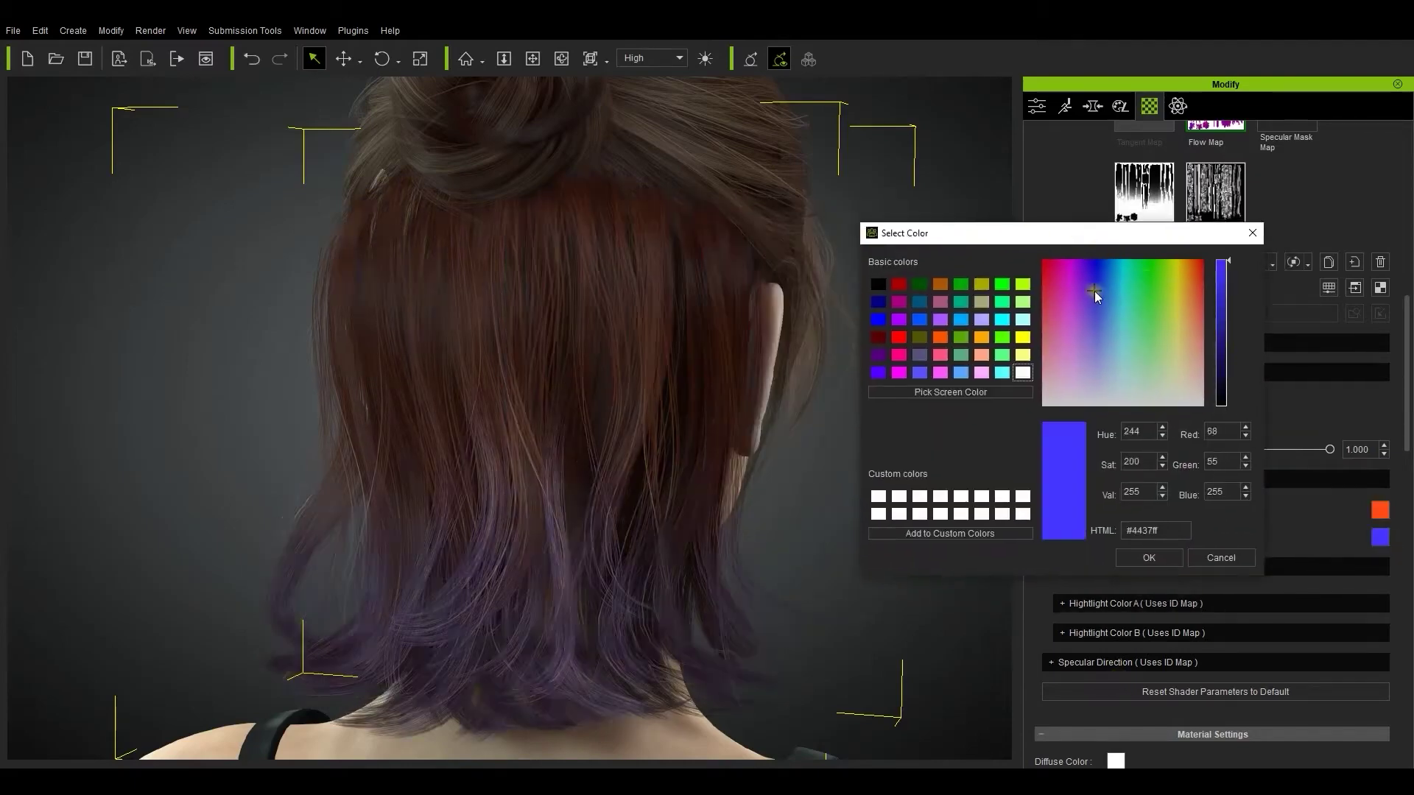
pyautogui.click(1062, 285)
pyautogui.click(1056, 327)
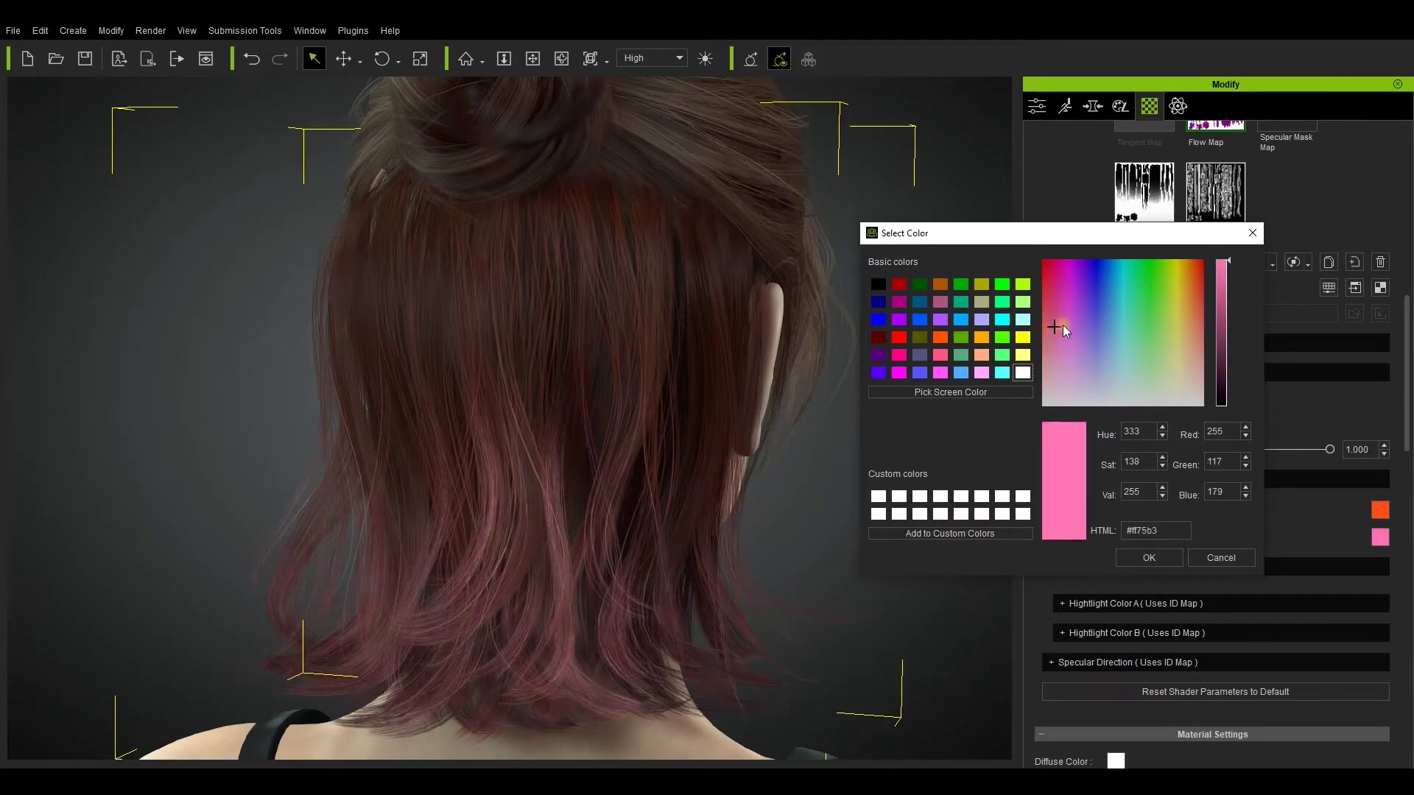
pyautogui.click(1051, 288)
pyautogui.click(1149, 558)
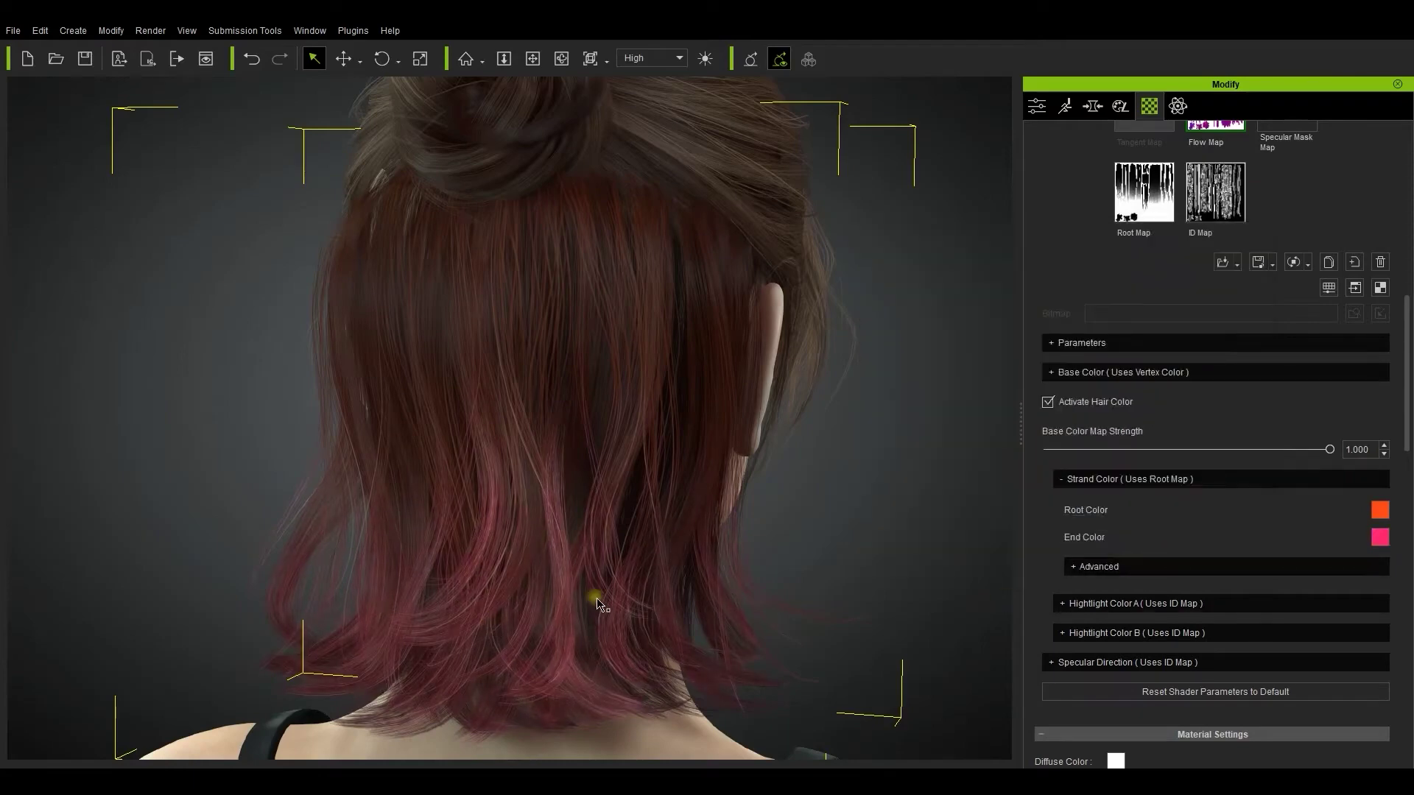
# Try raising the Root Map's brightness to 78 with Adjust Color, and reset it to the default.
pyautogui.click(1329, 287)
pyautogui.moveTo(741, 138); pyautogui.dragTo(1009, 178)
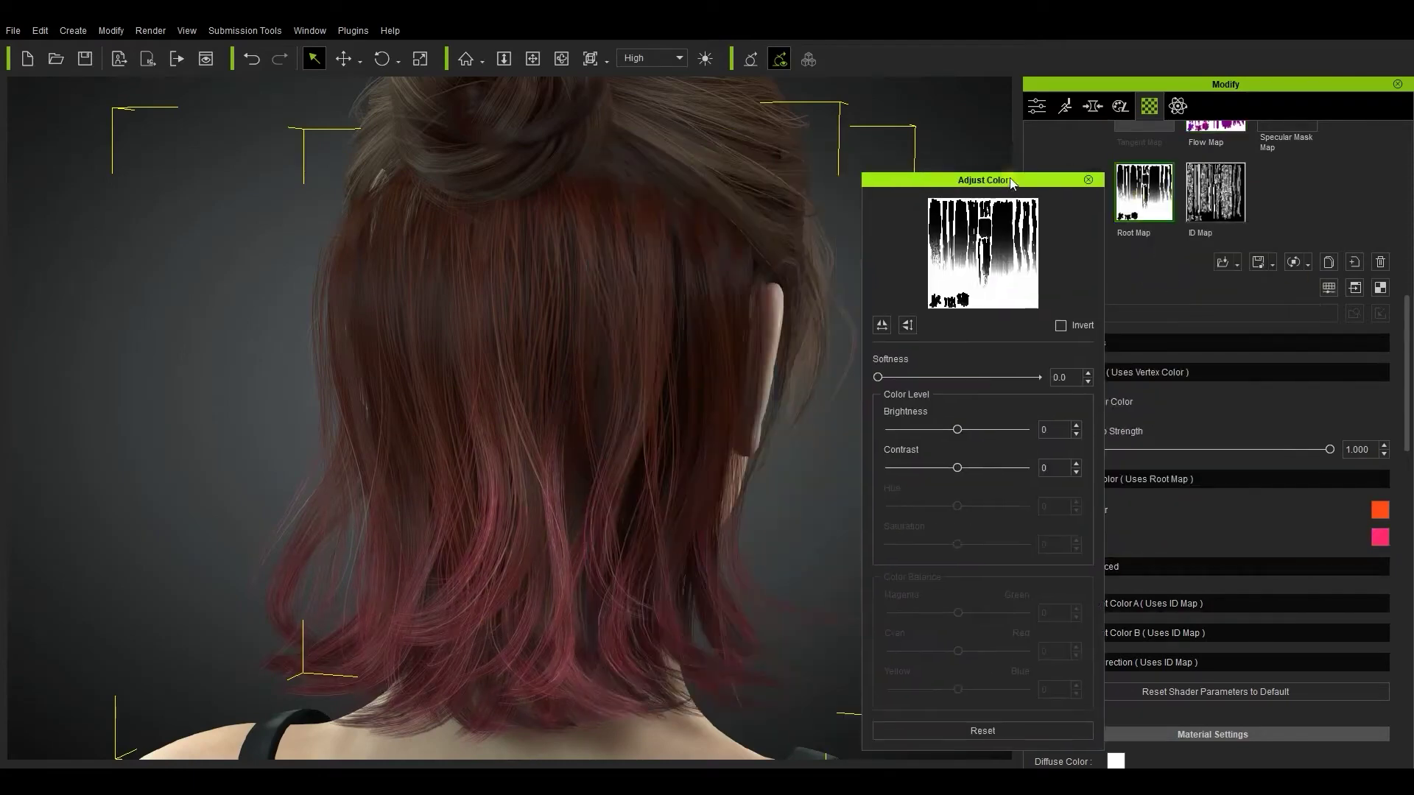
pyautogui.moveTo(962, 460); pyautogui.dragTo(1010, 430)
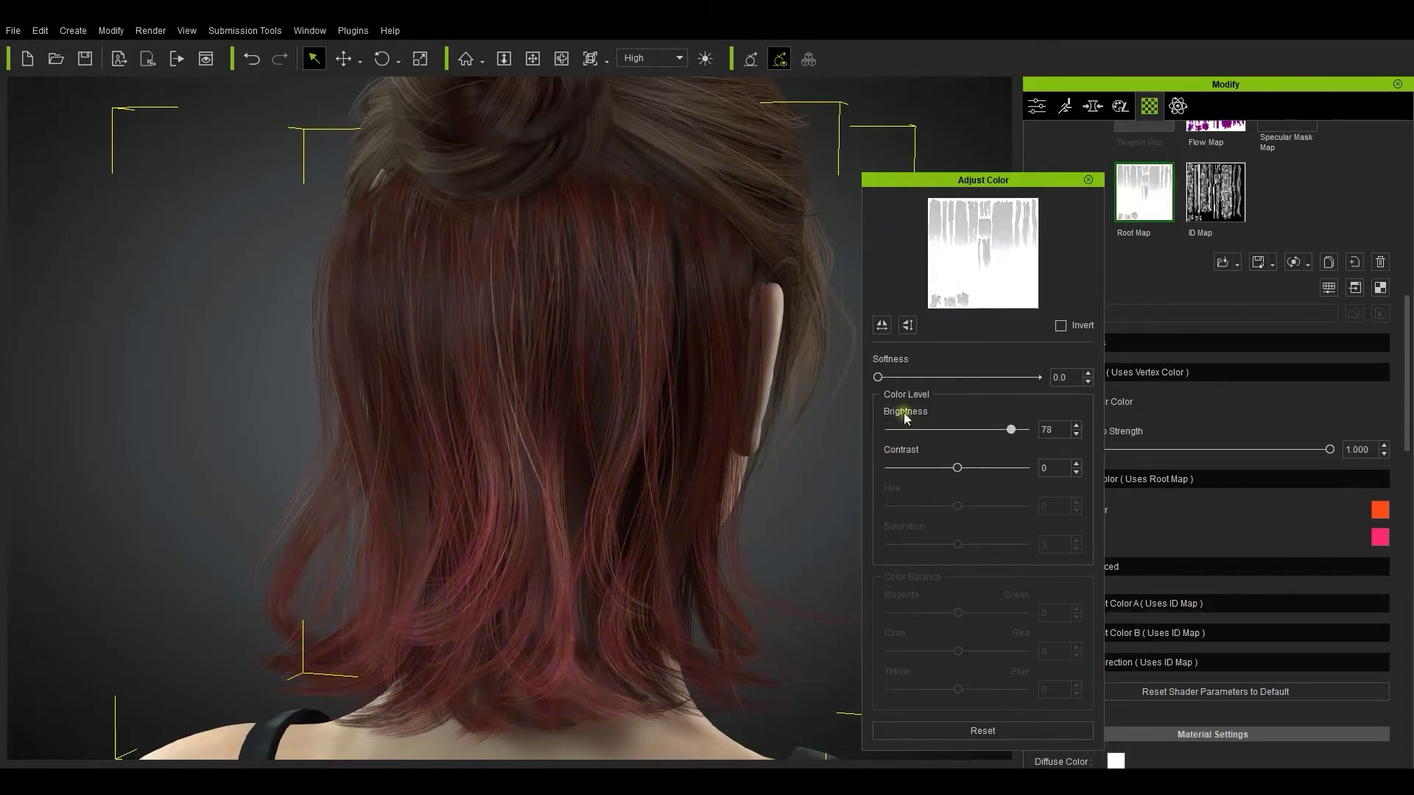
pyautogui.doubleClick(903, 412)
pyautogui.click(1089, 181)
# Set the Blend Mode in the advanced Strand Color settings to Normal.
pyautogui.click(1187, 568)
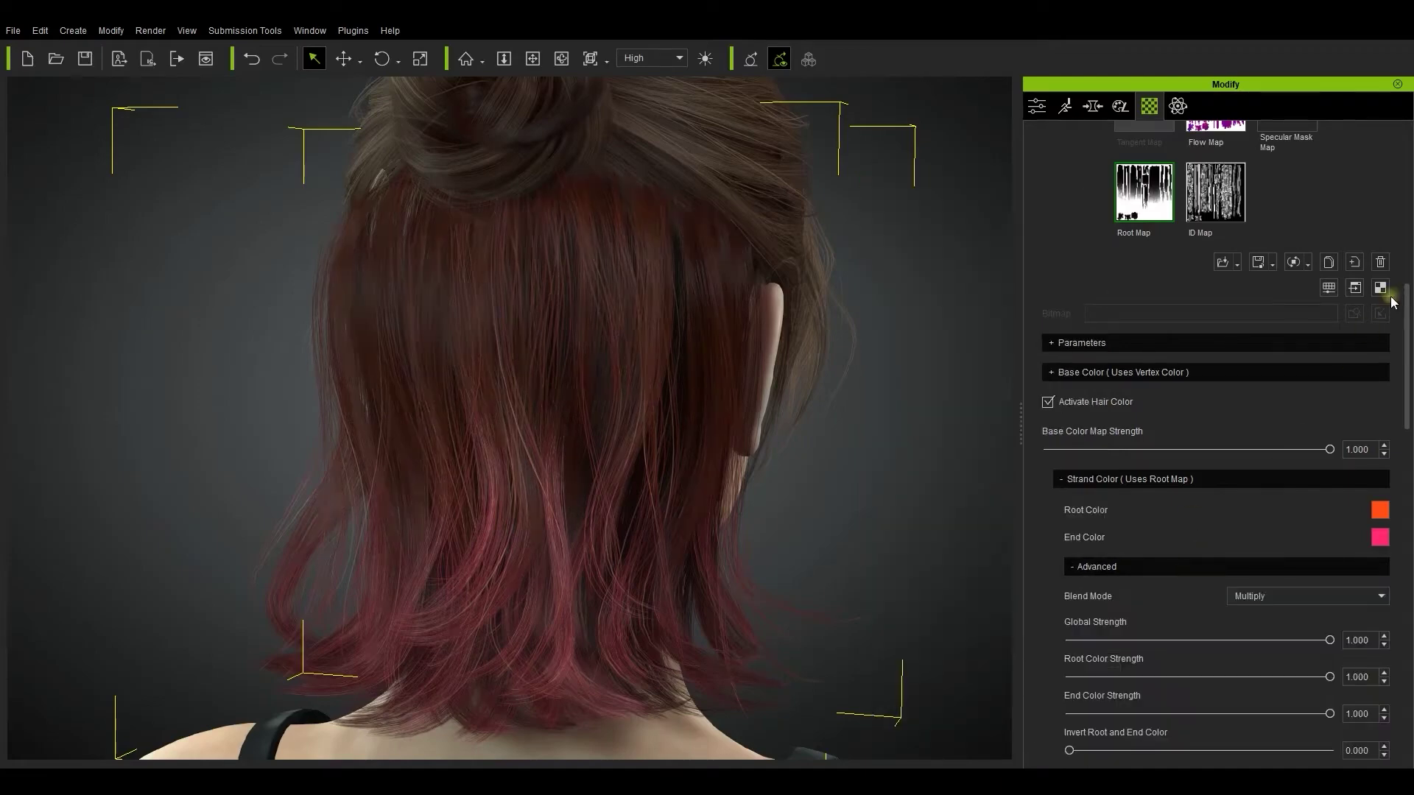
pyautogui.moveTo(1405, 302); pyautogui.dragTo(1399, 188)
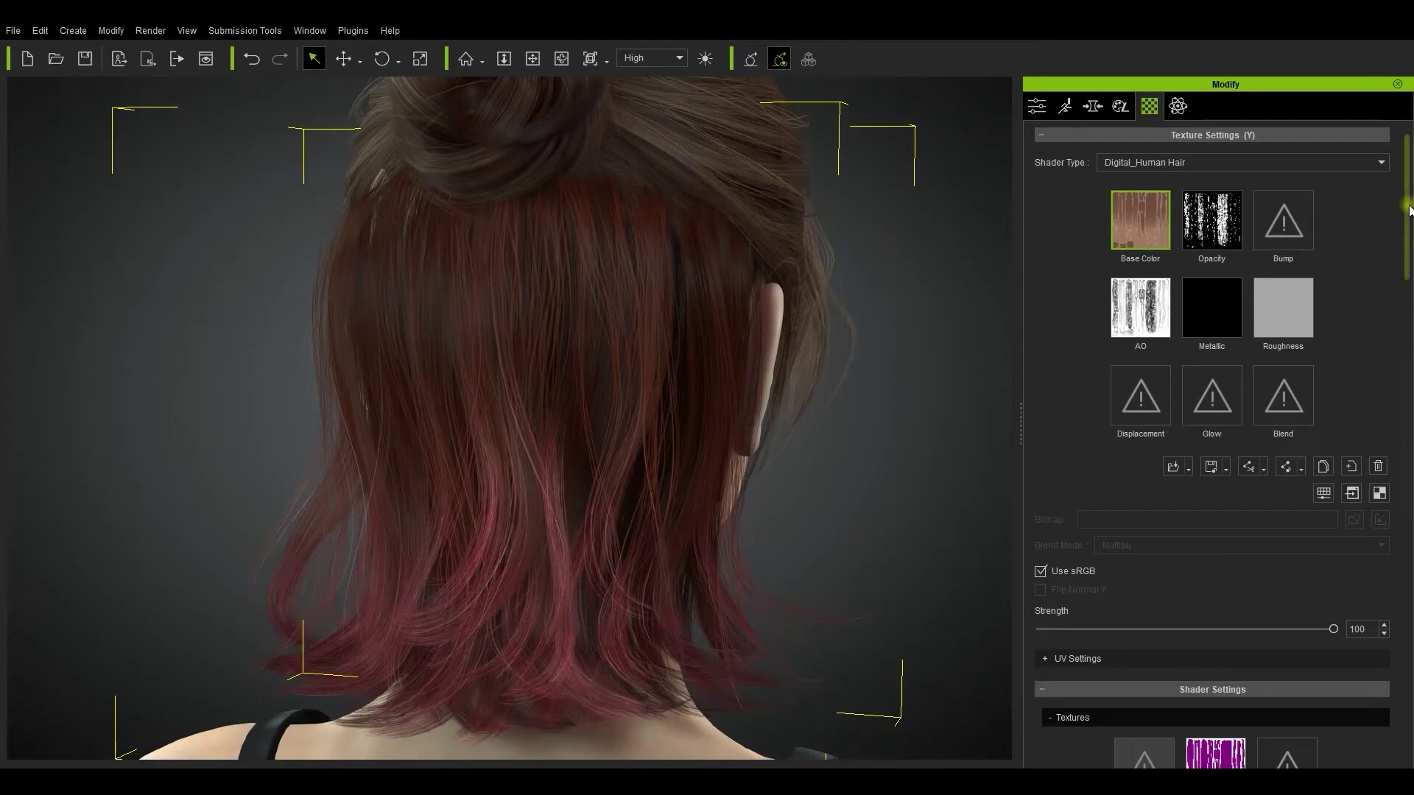
pyautogui.scroll(-10, 1340, 361)
pyautogui.click(1297, 509)
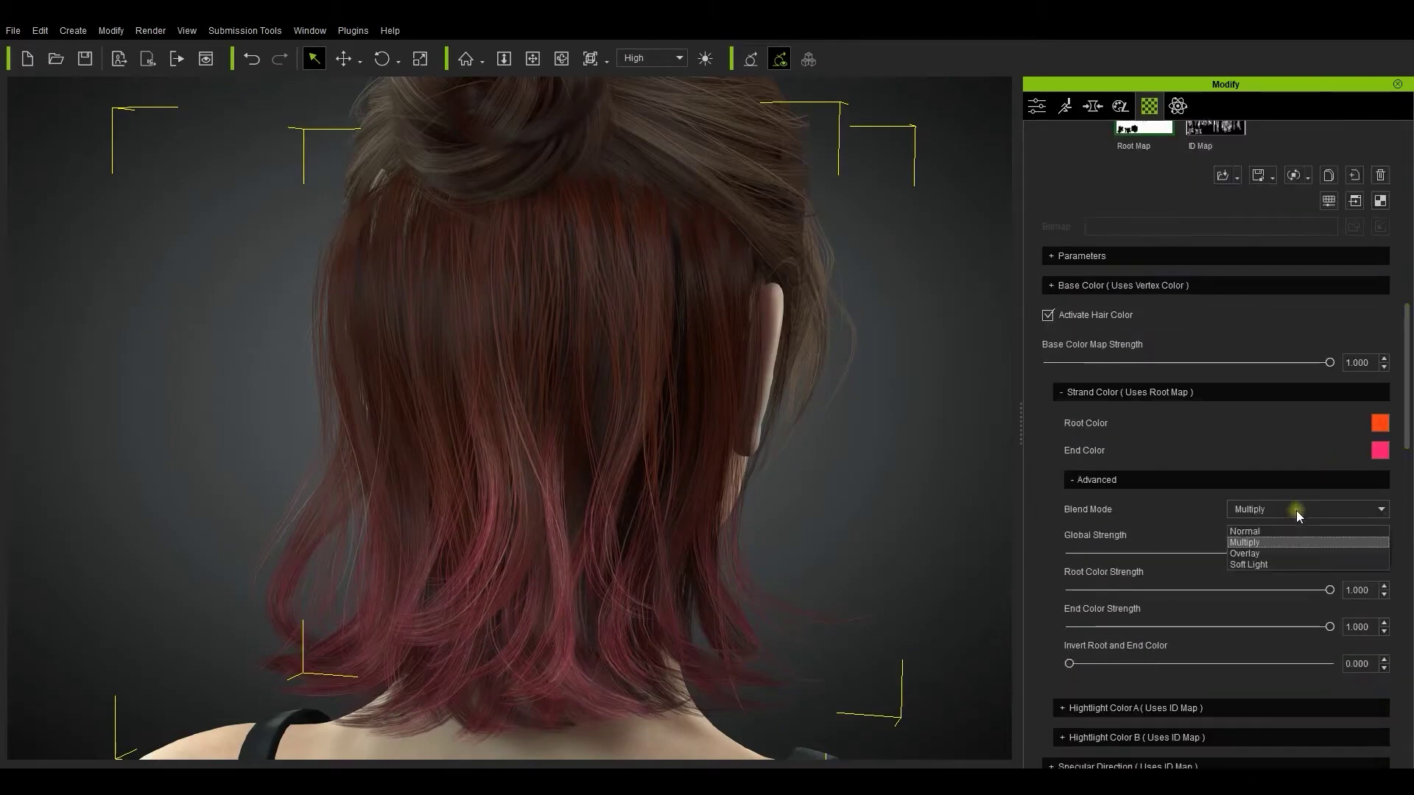
pyautogui.click(1245, 532)
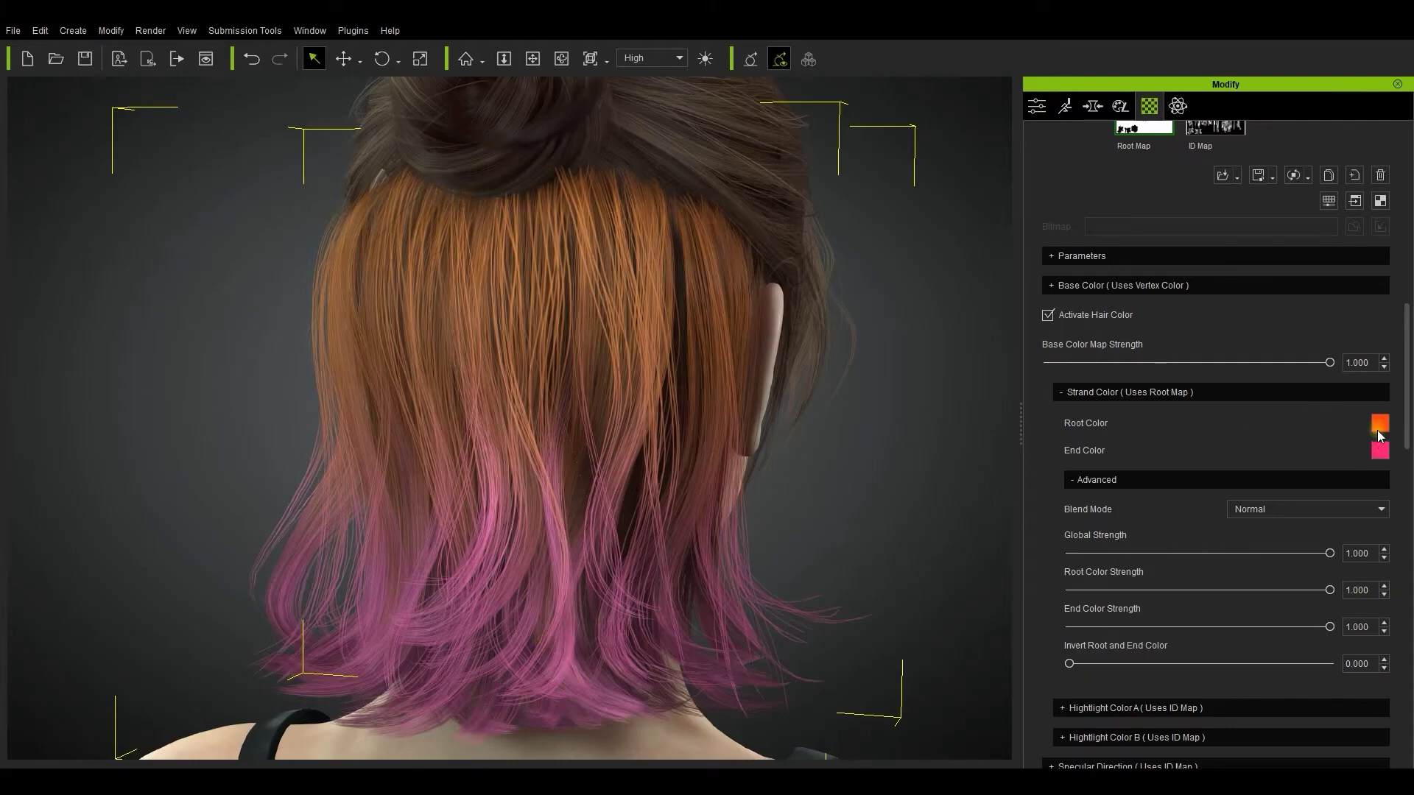
# Try out the strand color strength sliders and raise Invert Root and End Color to 1.000.
pyautogui.scroll(-1, 1335, 477)
pyautogui.moveTo(1326, 480)
pyautogui.mouseDown()
pyautogui.moveTo(896, 478)
pyautogui.moveTo(1173, 463)
pyautogui.moveTo(1341, 504)
pyautogui.mouseUp()
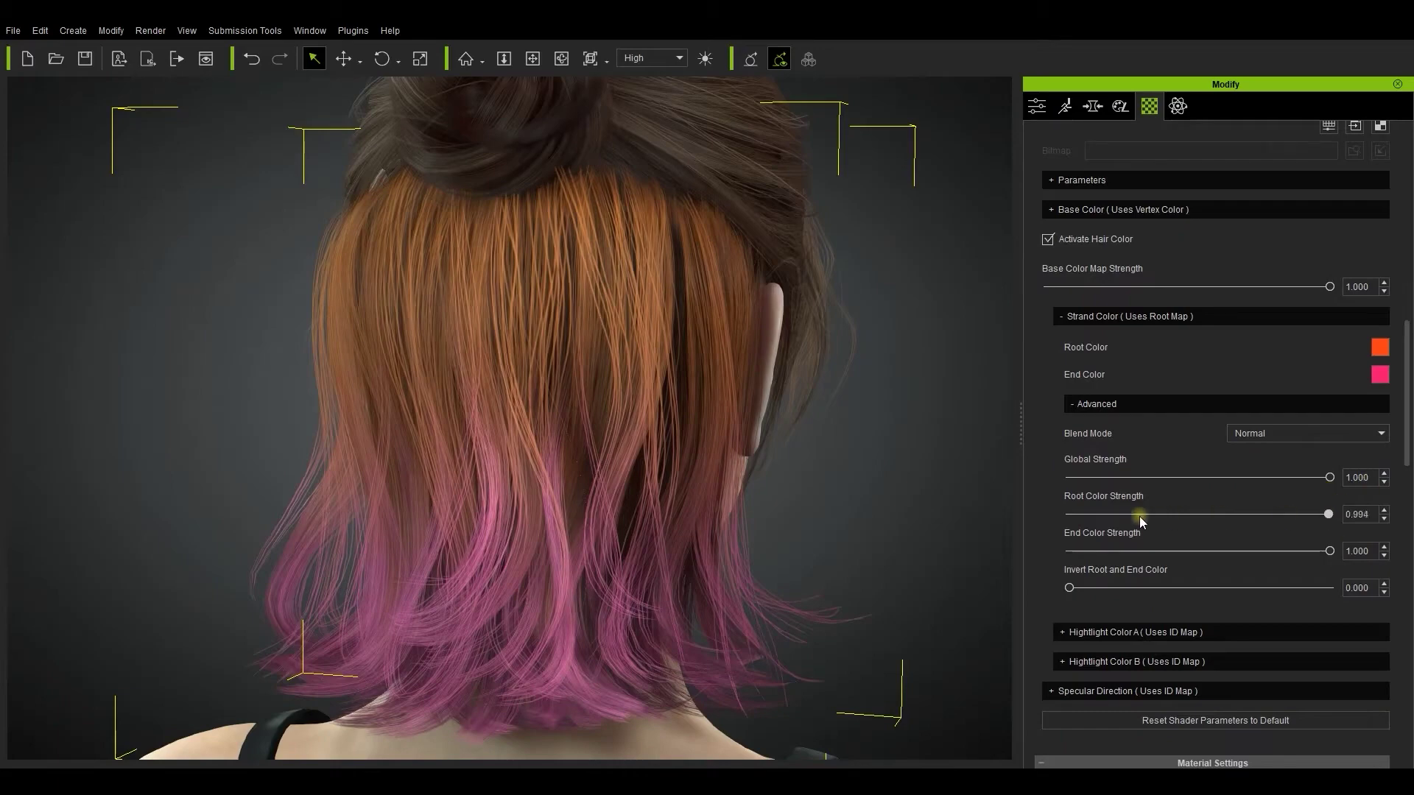
pyautogui.moveTo(1140, 521); pyautogui.dragTo(1332, 589)
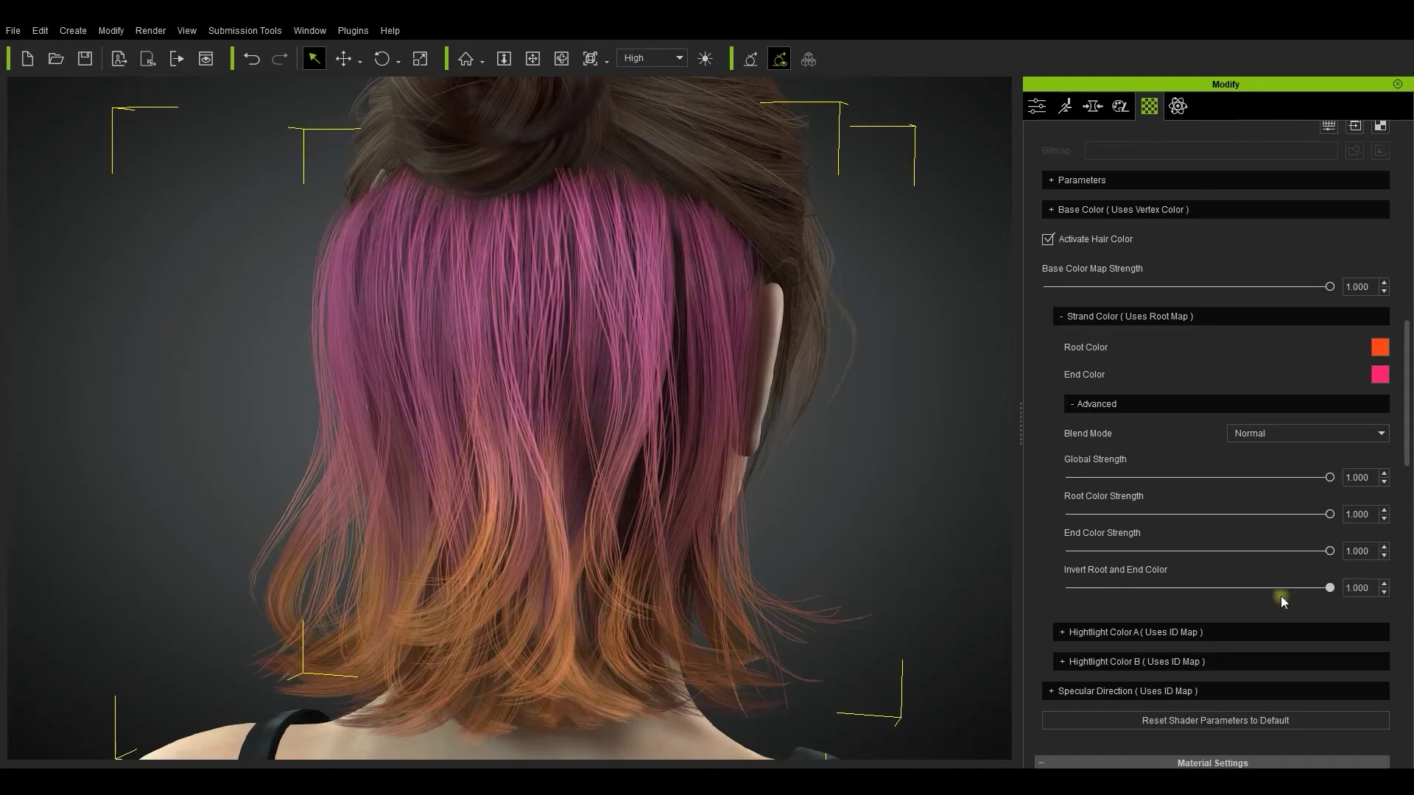
# Set the strand Root Color to a dark reddish brown.
pyautogui.click(1381, 348)
pyautogui.moveTo(847, 221); pyautogui.dragTo(1111, 380)
pyautogui.click(1040, 546)
# Pick a new strand End Color and adjust its brightness.
pyautogui.click(1380, 374)
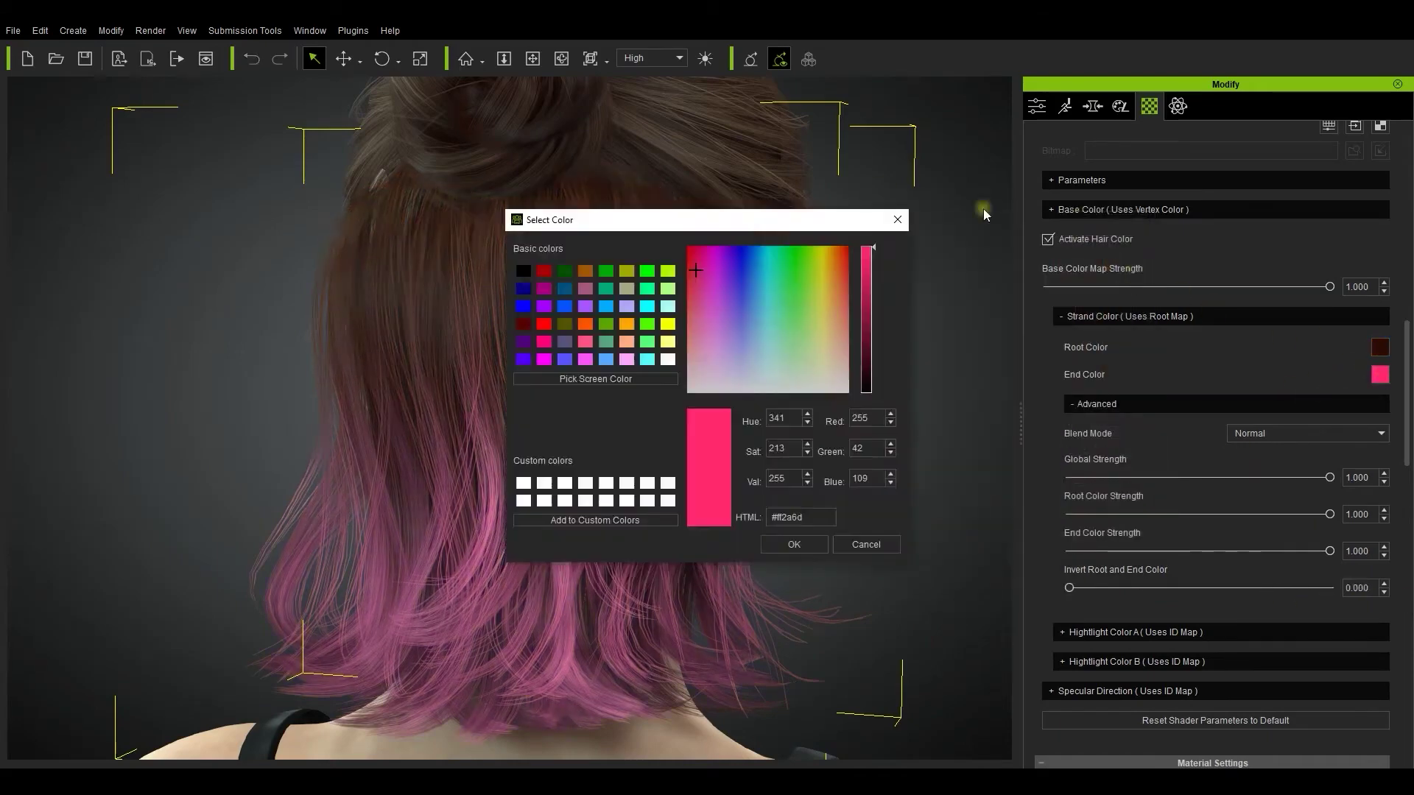
pyautogui.moveTo(847, 218); pyautogui.dragTo(1193, 284)
pyautogui.click(1197, 340)
pyautogui.moveTo(1200, 338); pyautogui.dragTo(1203, 334)
pyautogui.click(1227, 351)
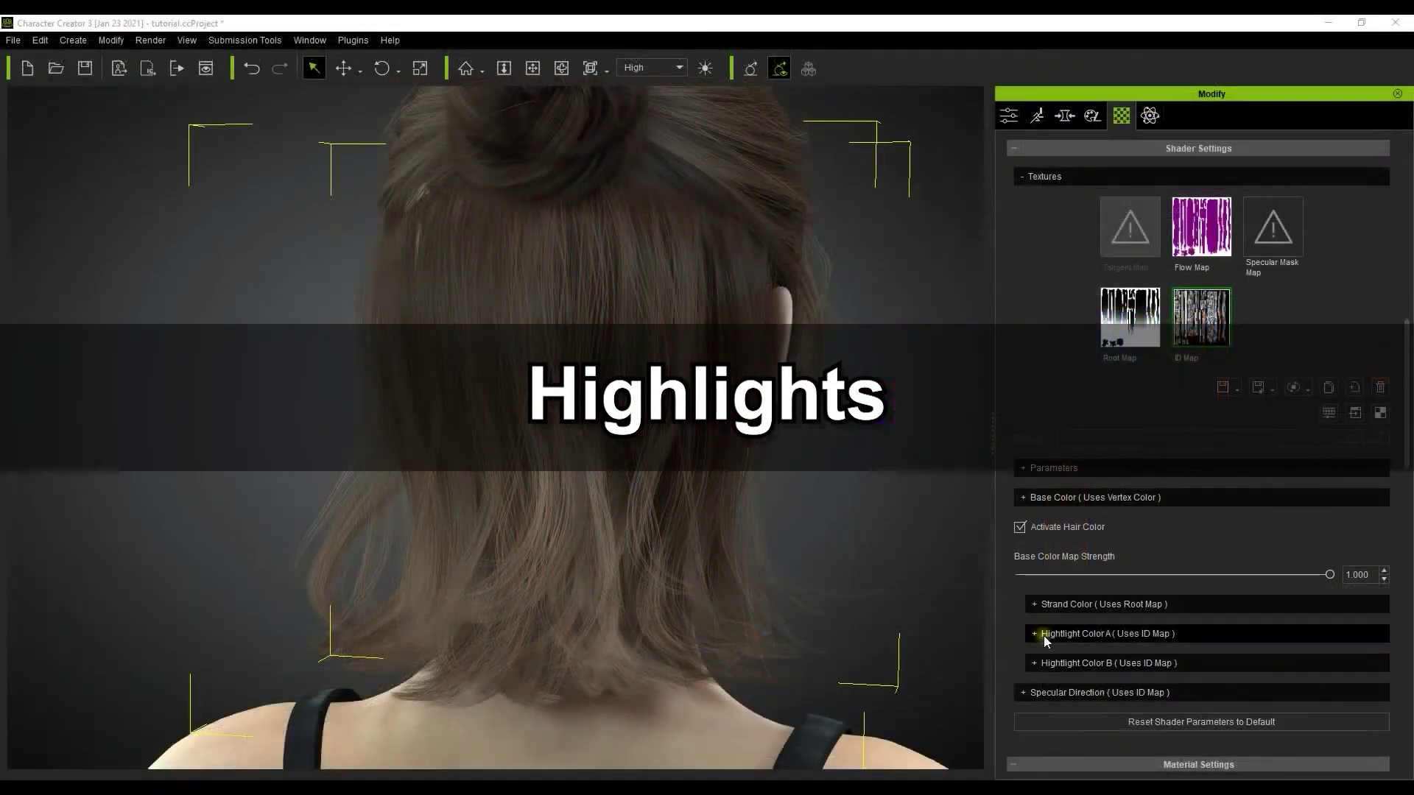
# Expand the Highlight Color A settings and select the ID Map texture.
pyautogui.click(1045, 634)
pyautogui.click(1197, 339)
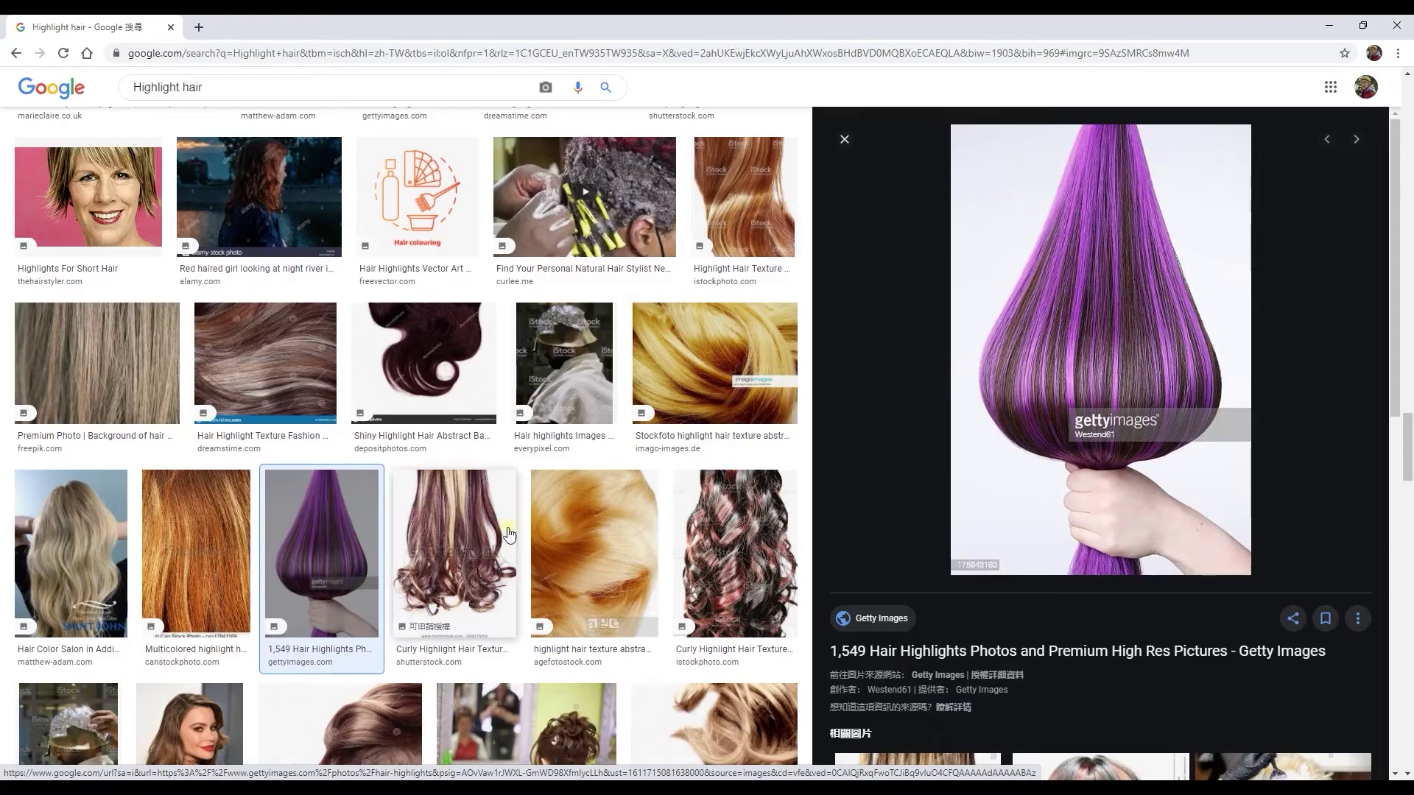
# Browse the "Highlight hair" image results in the web browser for highlight references.
pyautogui.scroll(-2, 508, 534)
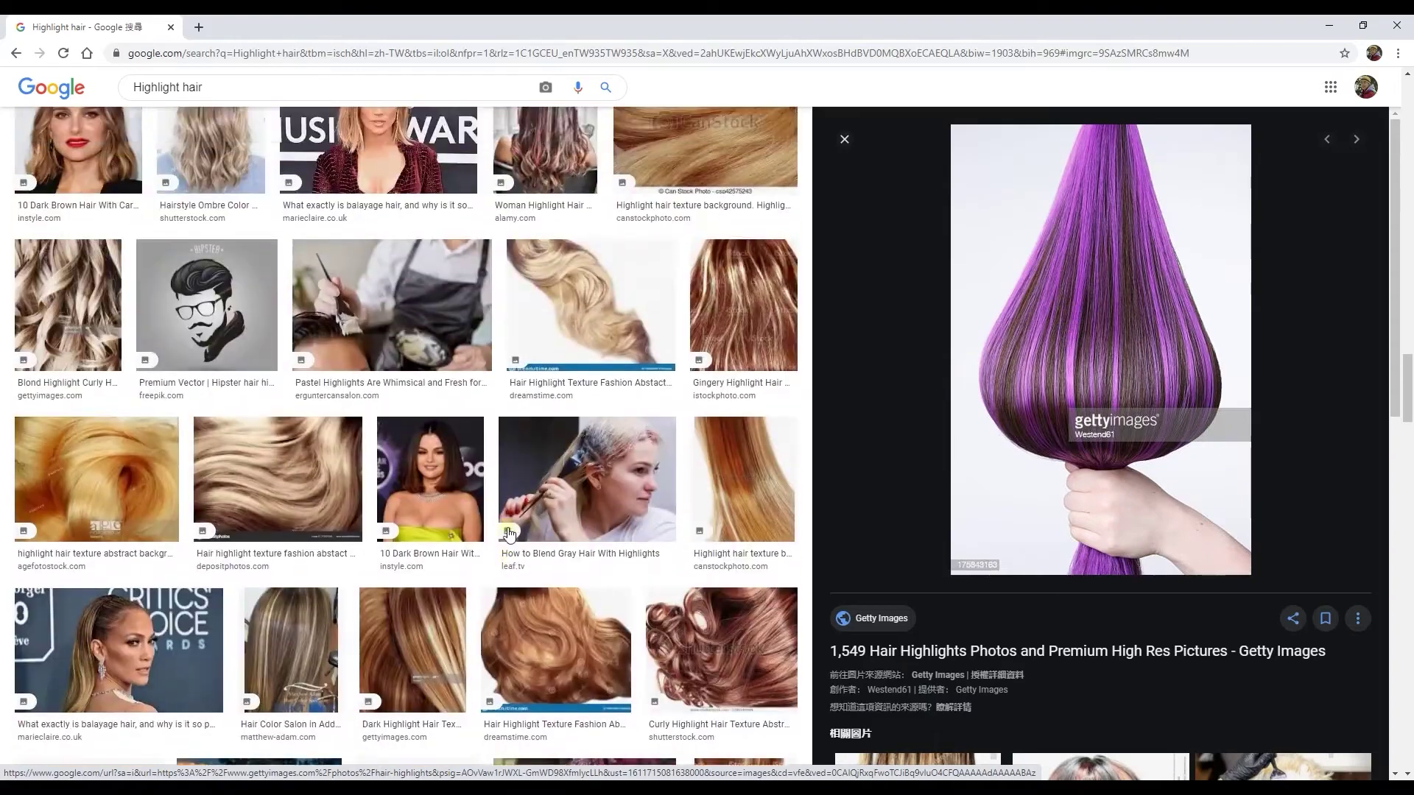
pyautogui.scroll(5, 508, 533)
pyautogui.click(283, 666)
pyautogui.scroll(10, 284, 666)
pyautogui.click(87, 574)
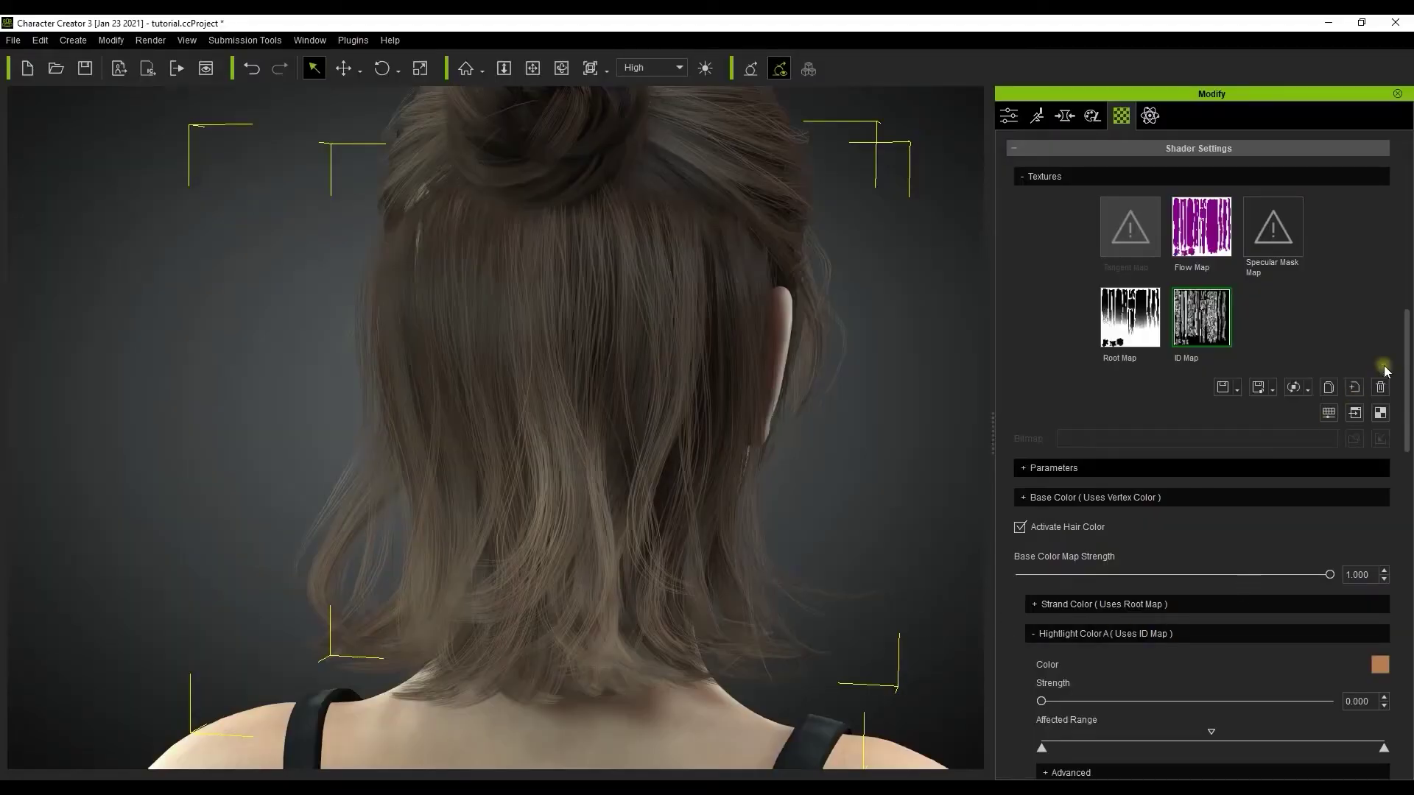
# Set the Strength of Highlight Color A to 1.000.
pyautogui.scroll(-5, 1409, 343)
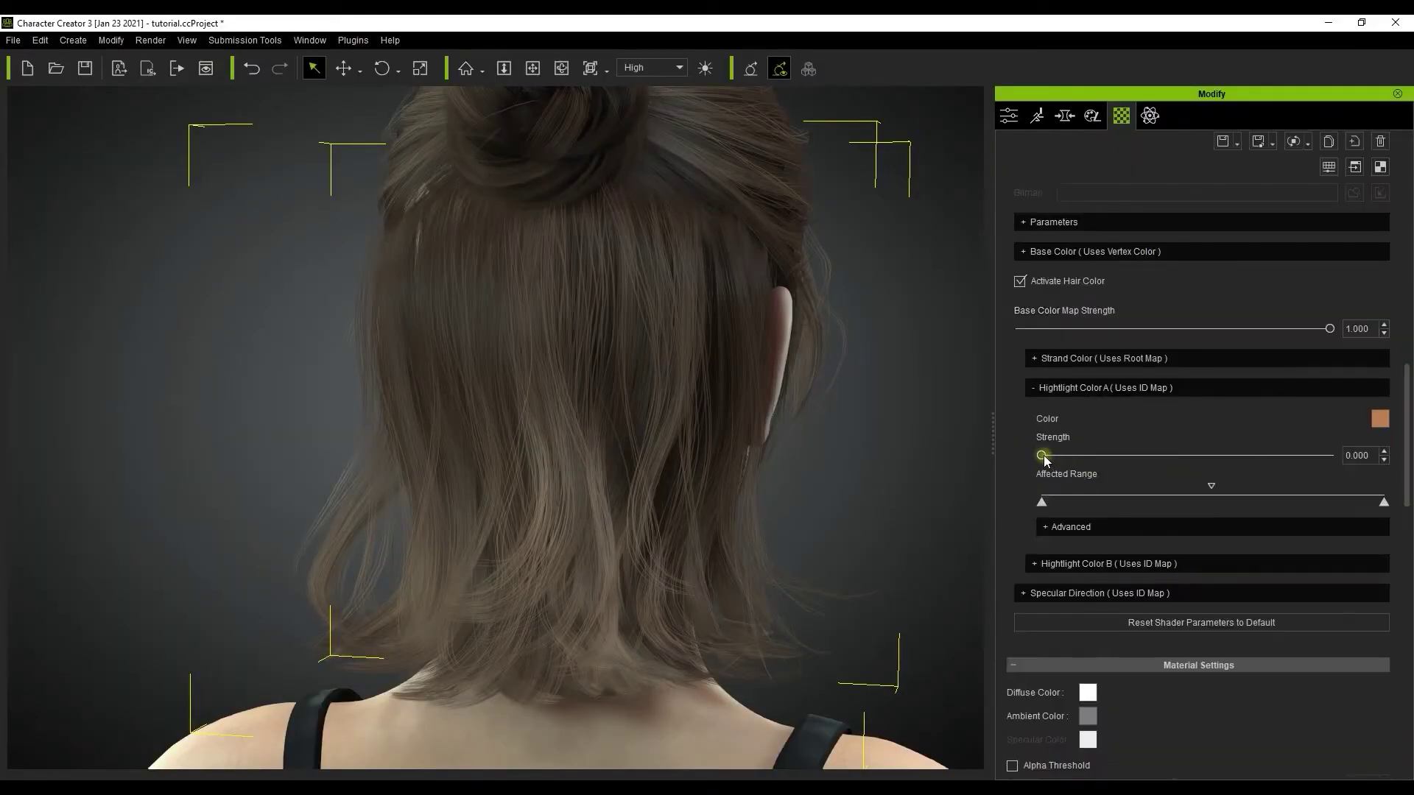
pyautogui.moveTo(1042, 455); pyautogui.dragTo(1364, 451)
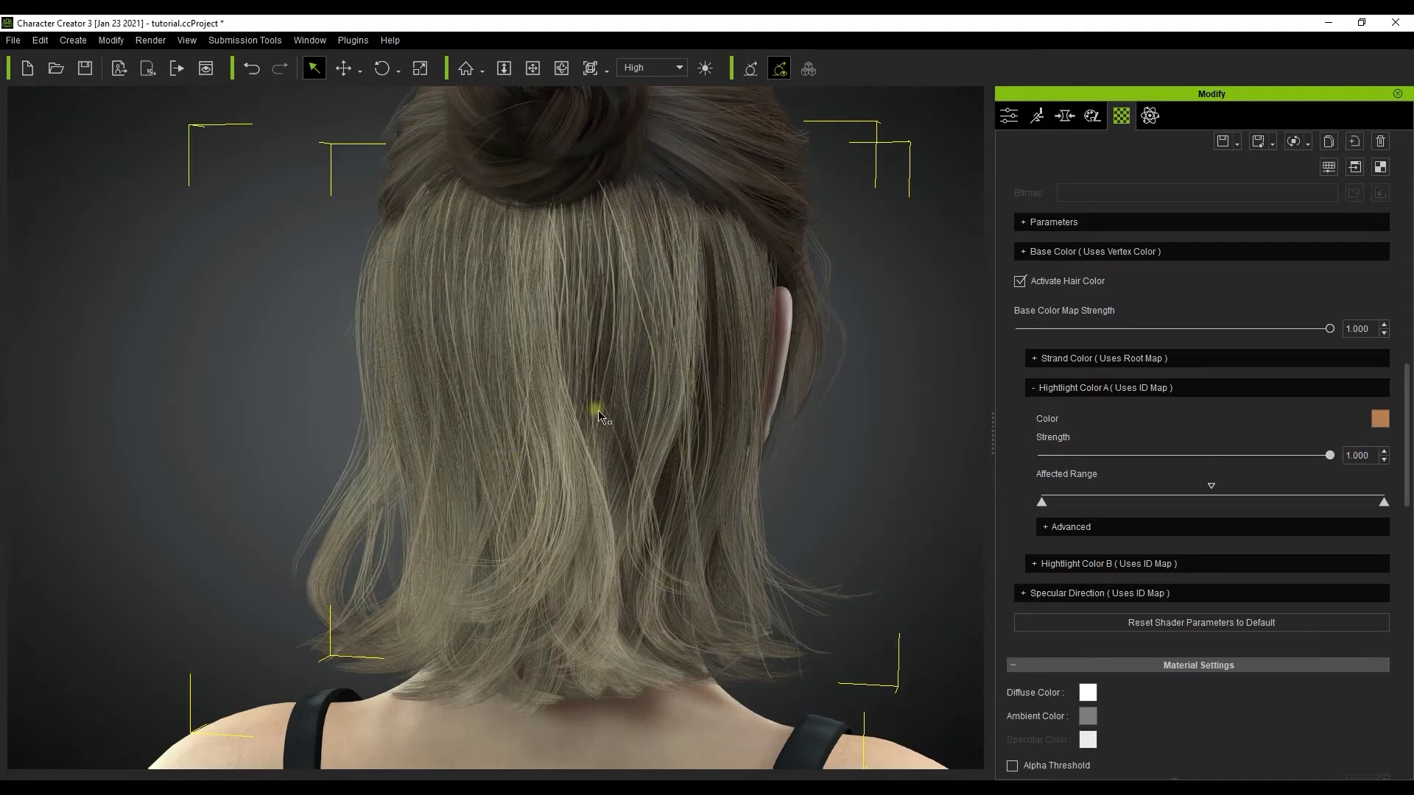
# Change Highlight Color A to a bright saturated red (#d50000).
pyautogui.click(1379, 418)
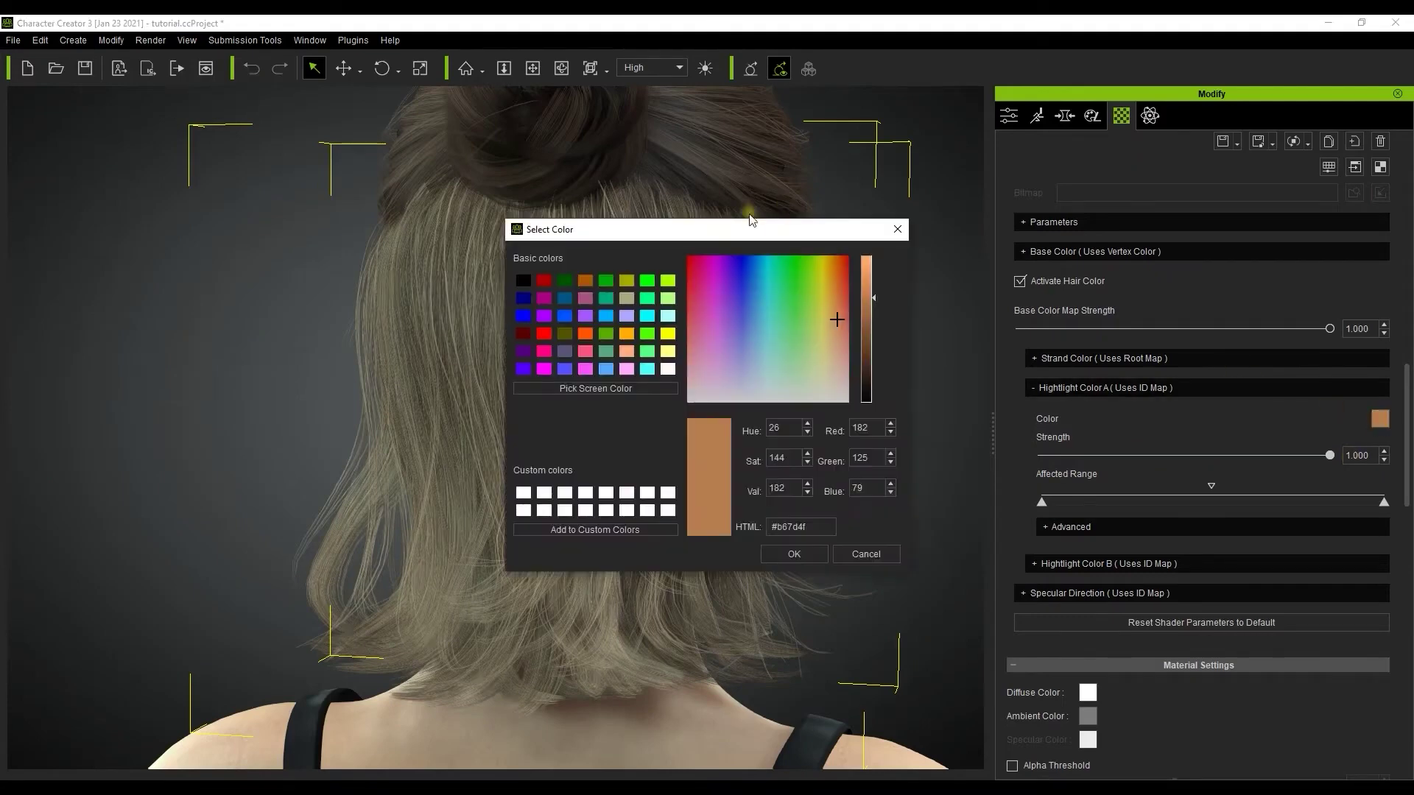
pyautogui.moveTo(753, 227); pyautogui.dragTo(1112, 275)
pyautogui.click(1071, 311)
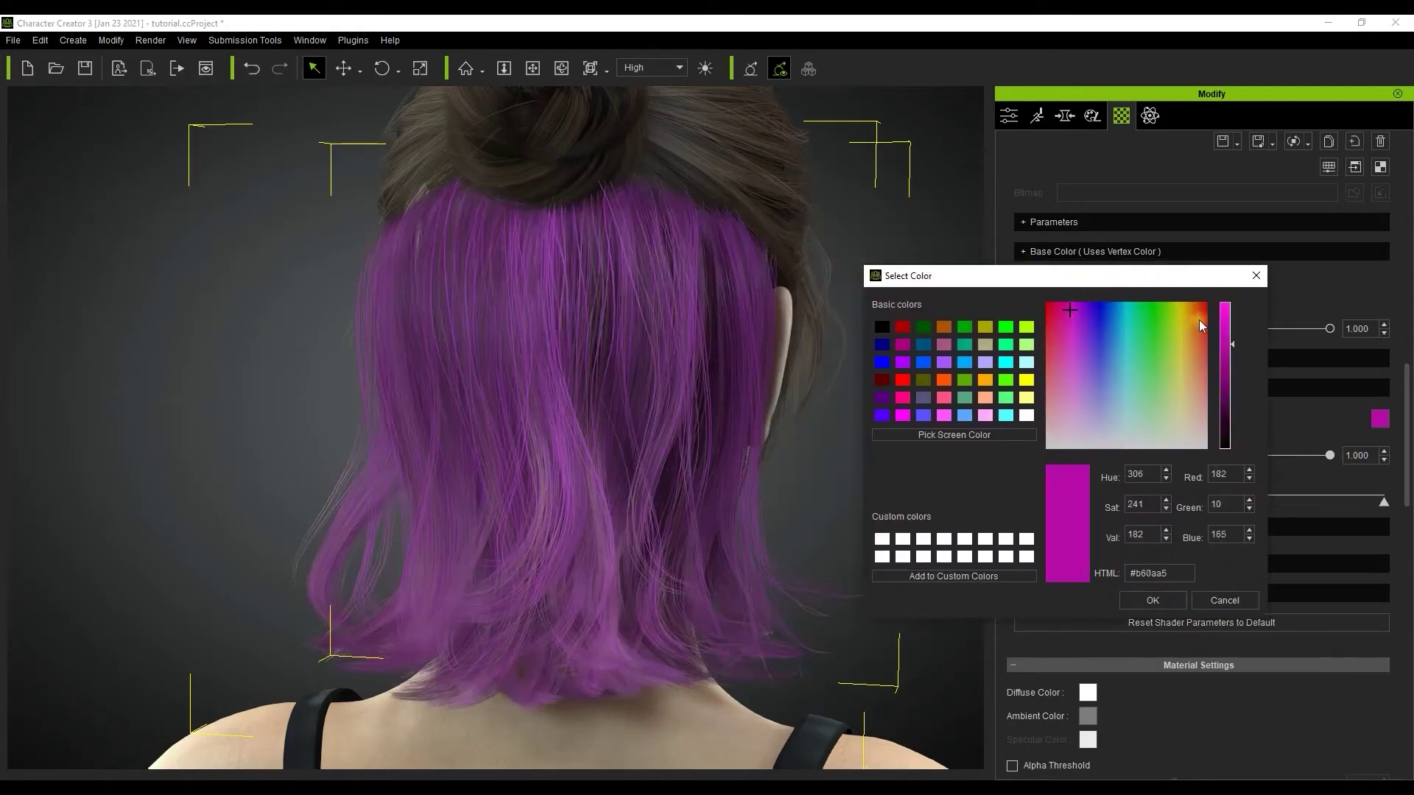
pyautogui.click(1208, 312)
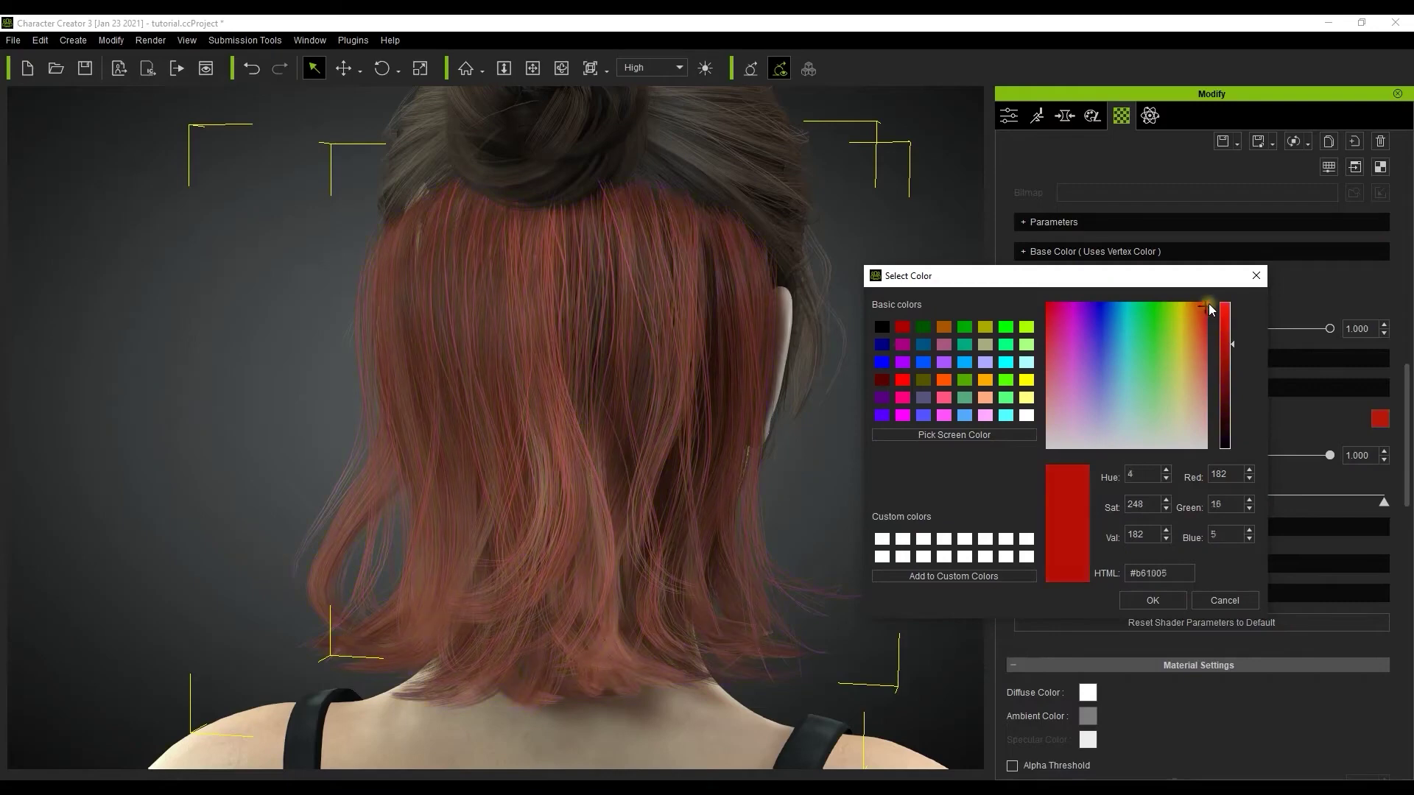
pyautogui.click(1228, 314)
pyautogui.click(1228, 311)
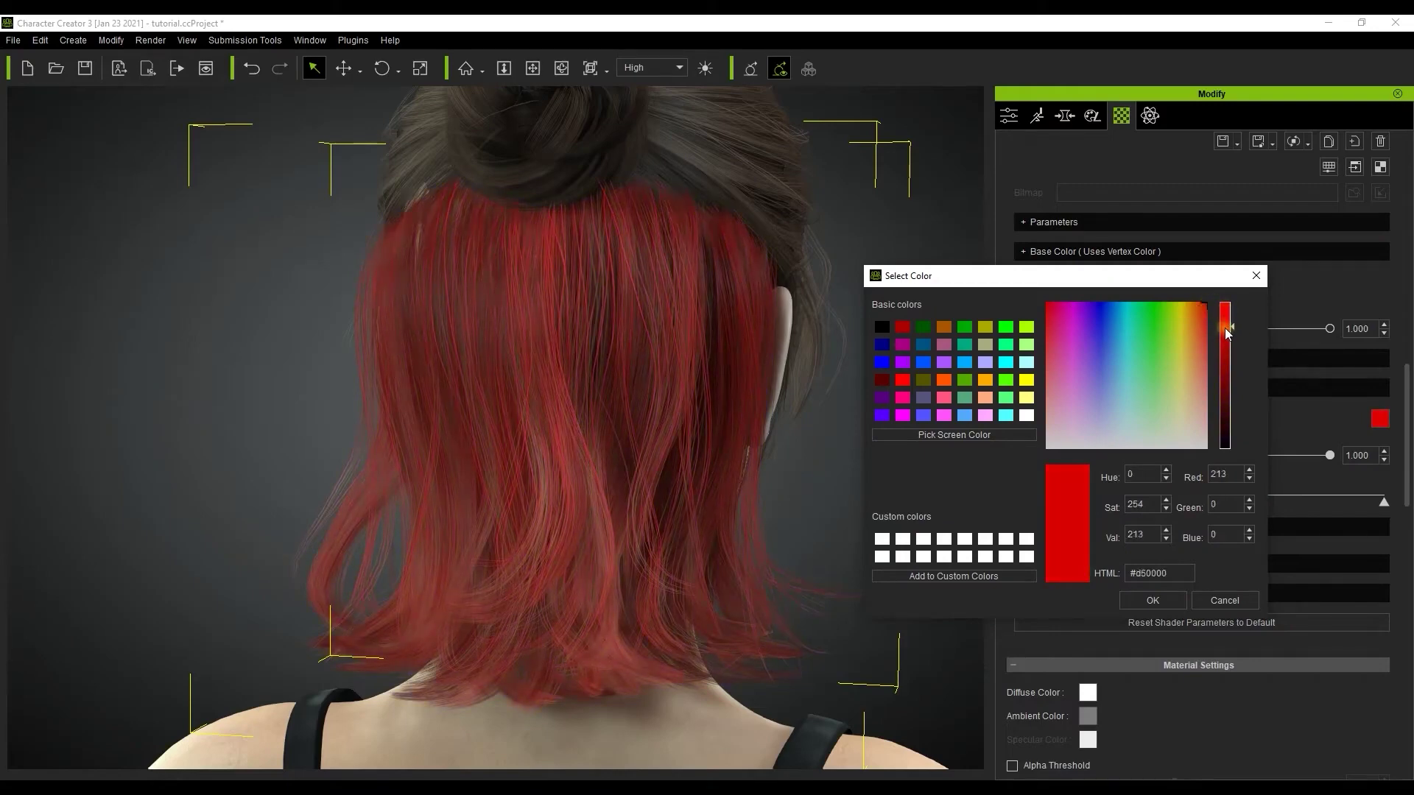
pyautogui.click(1153, 601)
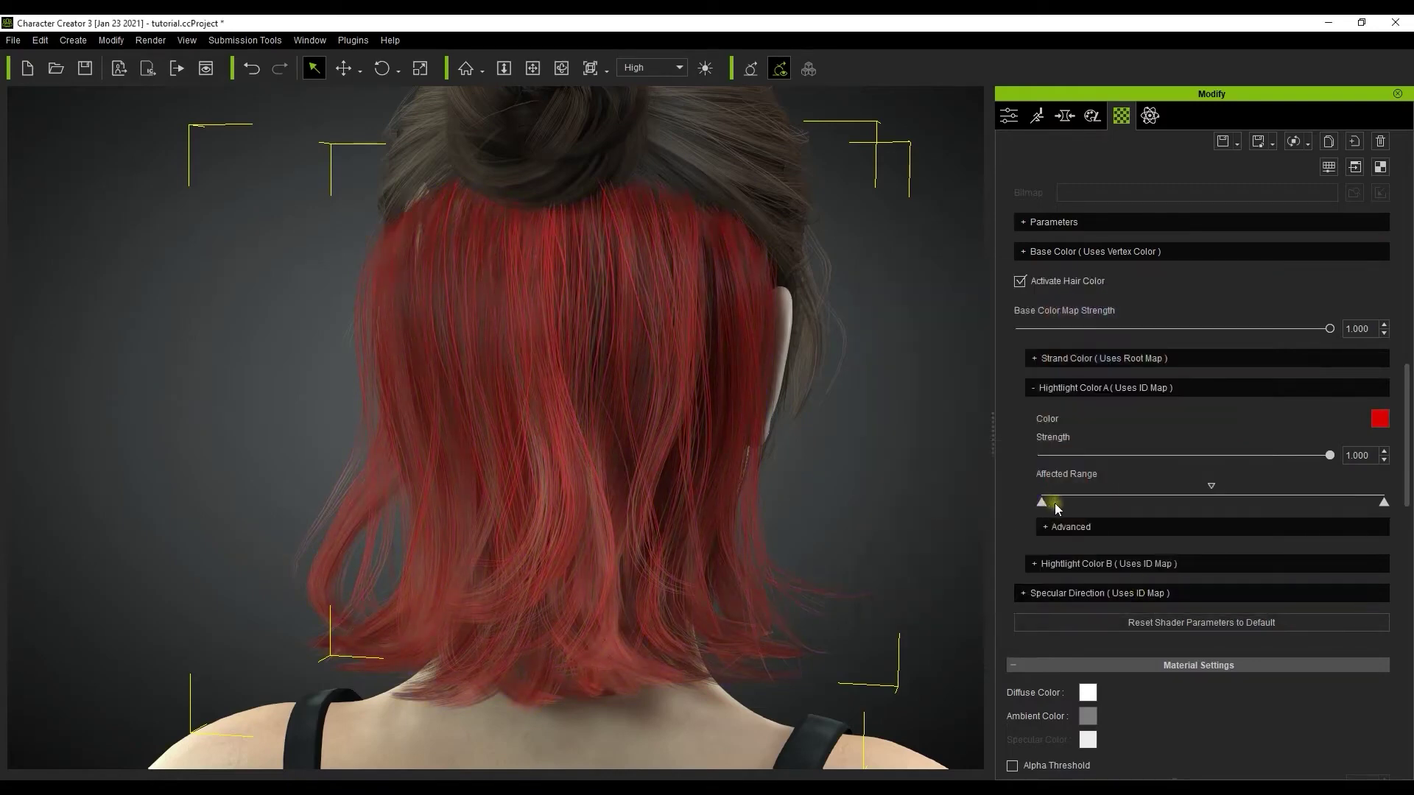
# Try narrower Affected Range settings for Highlight Color A and restore the full range.
pyautogui.moveTo(1042, 501); pyautogui.dragTo(1162, 500)
pyautogui.moveTo(1382, 504)
pyautogui.mouseDown()
pyautogui.moveTo(1245, 514)
pyautogui.moveTo(1308, 512)
pyautogui.moveTo(1264, 517)
pyautogui.mouseUp()
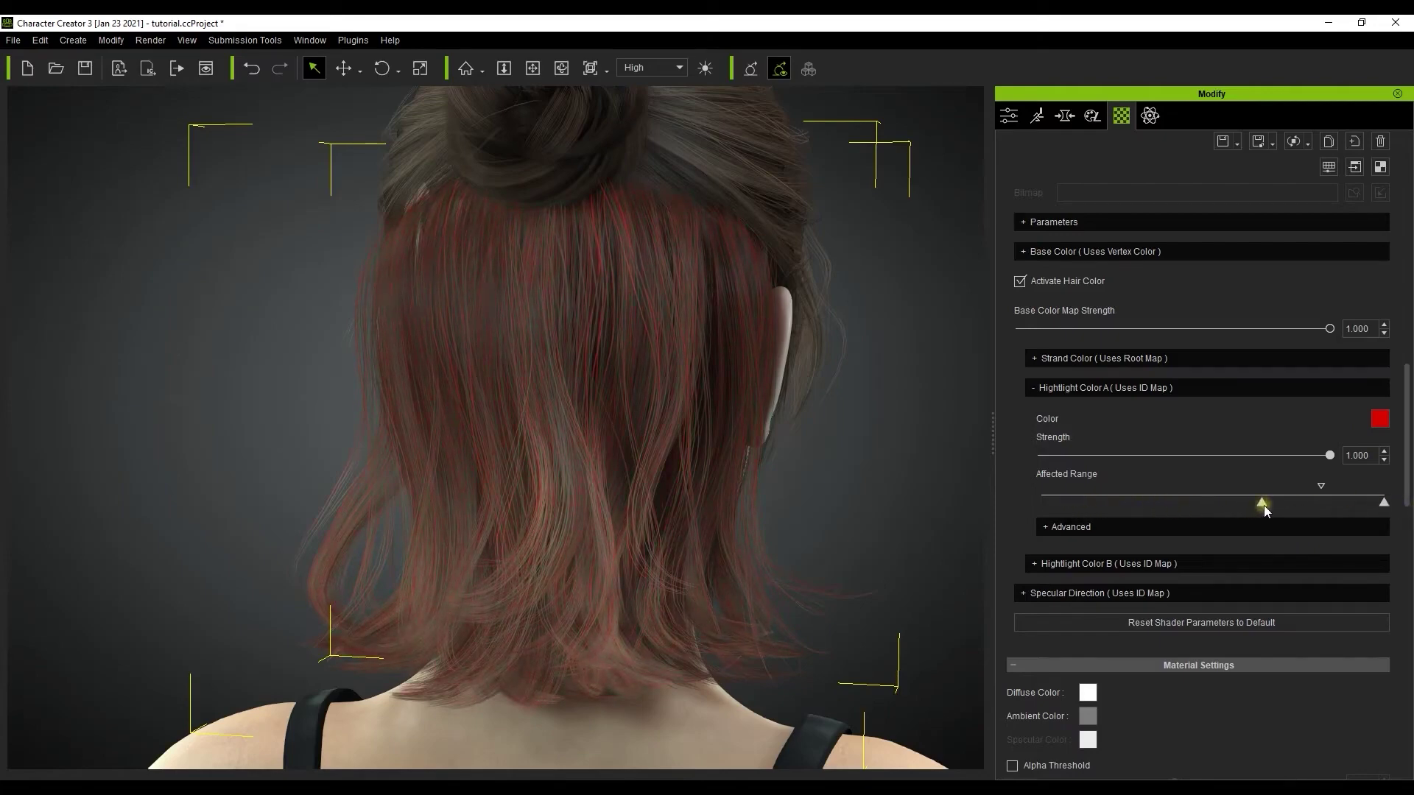
pyautogui.moveTo(1264, 507); pyautogui.dragTo(1054, 507)
pyautogui.moveTo(1052, 507); pyautogui.dragTo(1041, 506)
# Open the ID Map in Krita and paint the widest strand block, right of the centre, solid black.
pyautogui.moveTo(1404, 406); pyautogui.dragTo(1406, 345)
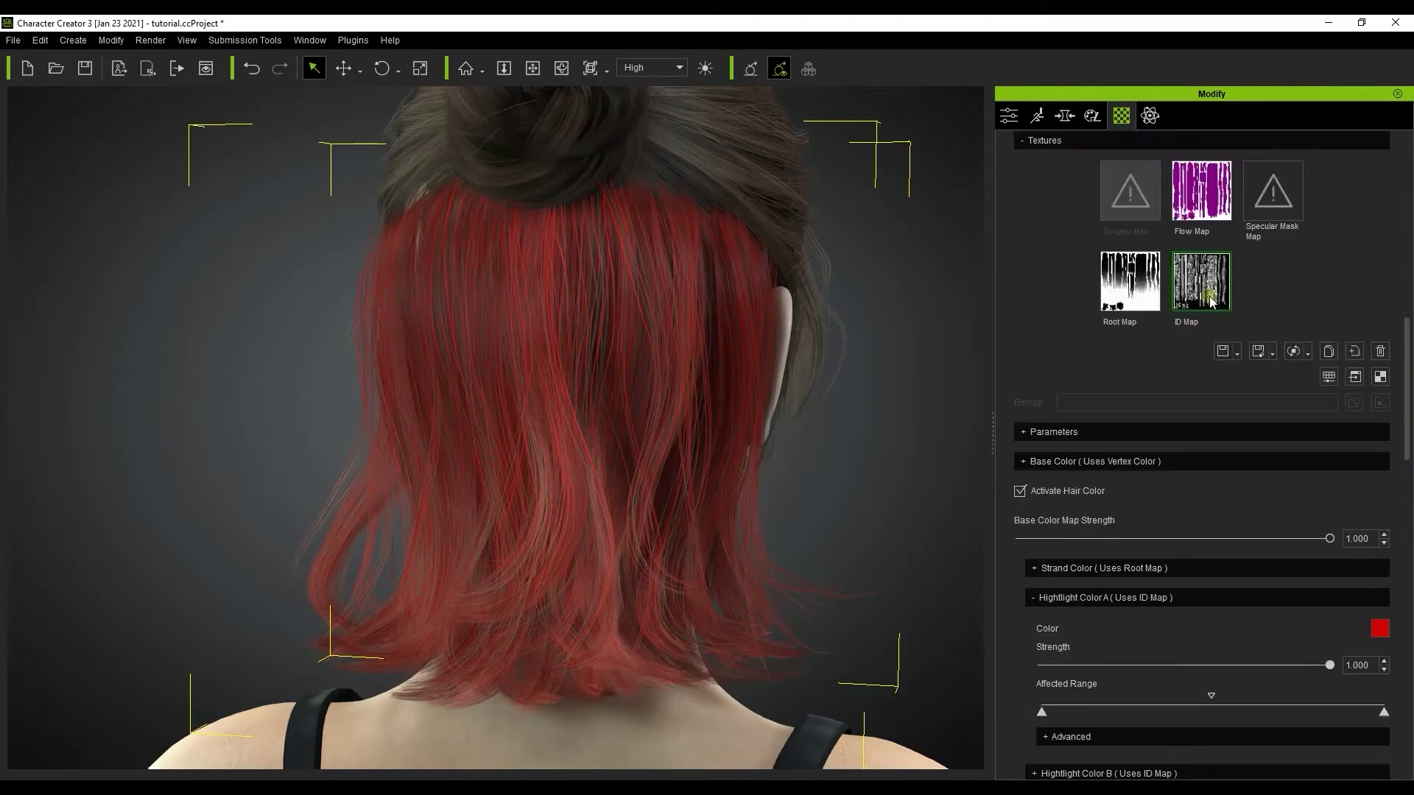
pyautogui.click(1356, 377)
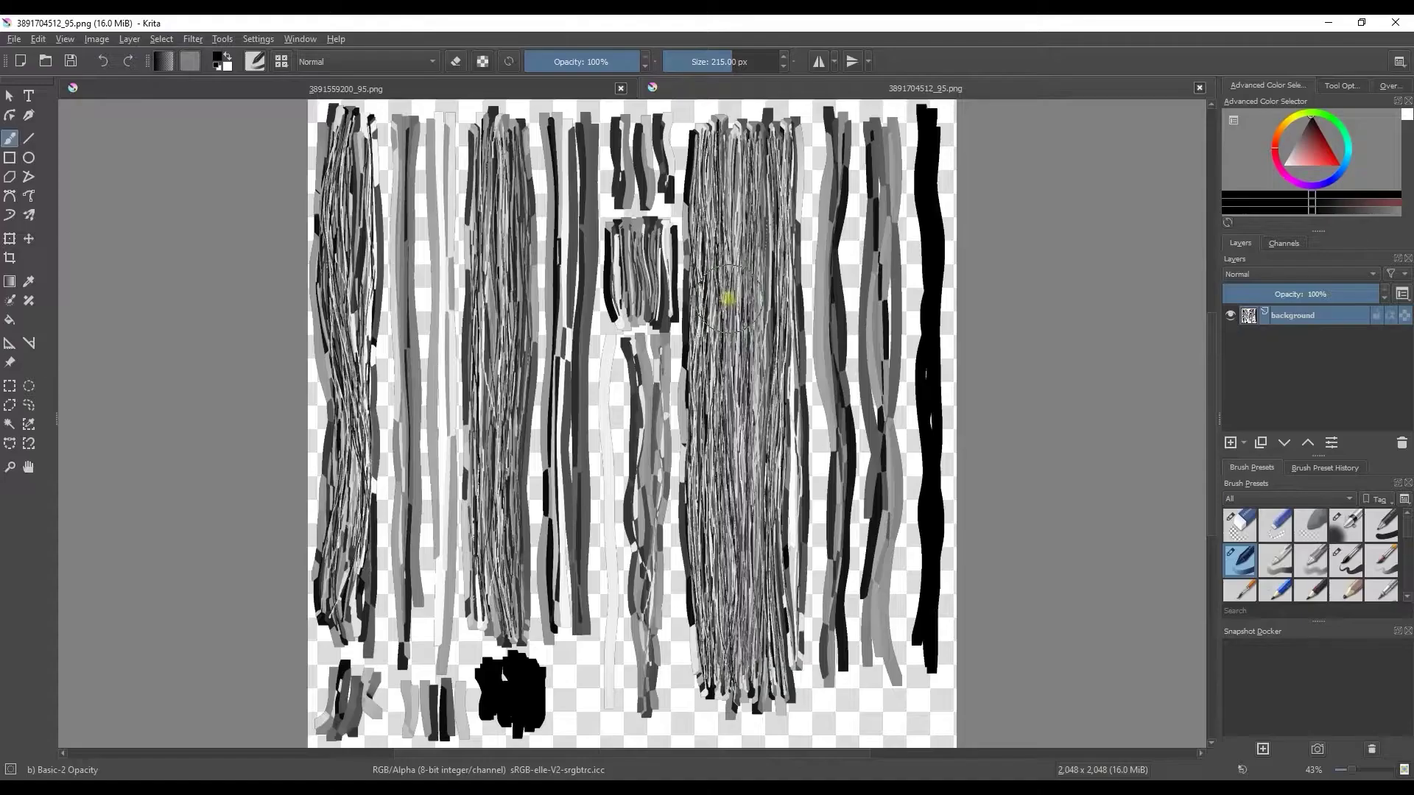
pyautogui.moveTo(736, 157); pyautogui.dragTo(751, 690)
pyautogui.moveTo(737, 187)
pyautogui.mouseDown()
pyautogui.moveTo(770, 449)
pyautogui.moveTo(773, 641)
pyautogui.mouseUp()
pyautogui.moveTo(700, 129)
pyautogui.mouseDown()
pyautogui.moveTo(717, 224)
pyautogui.moveTo(722, 688)
pyautogui.mouseUp()
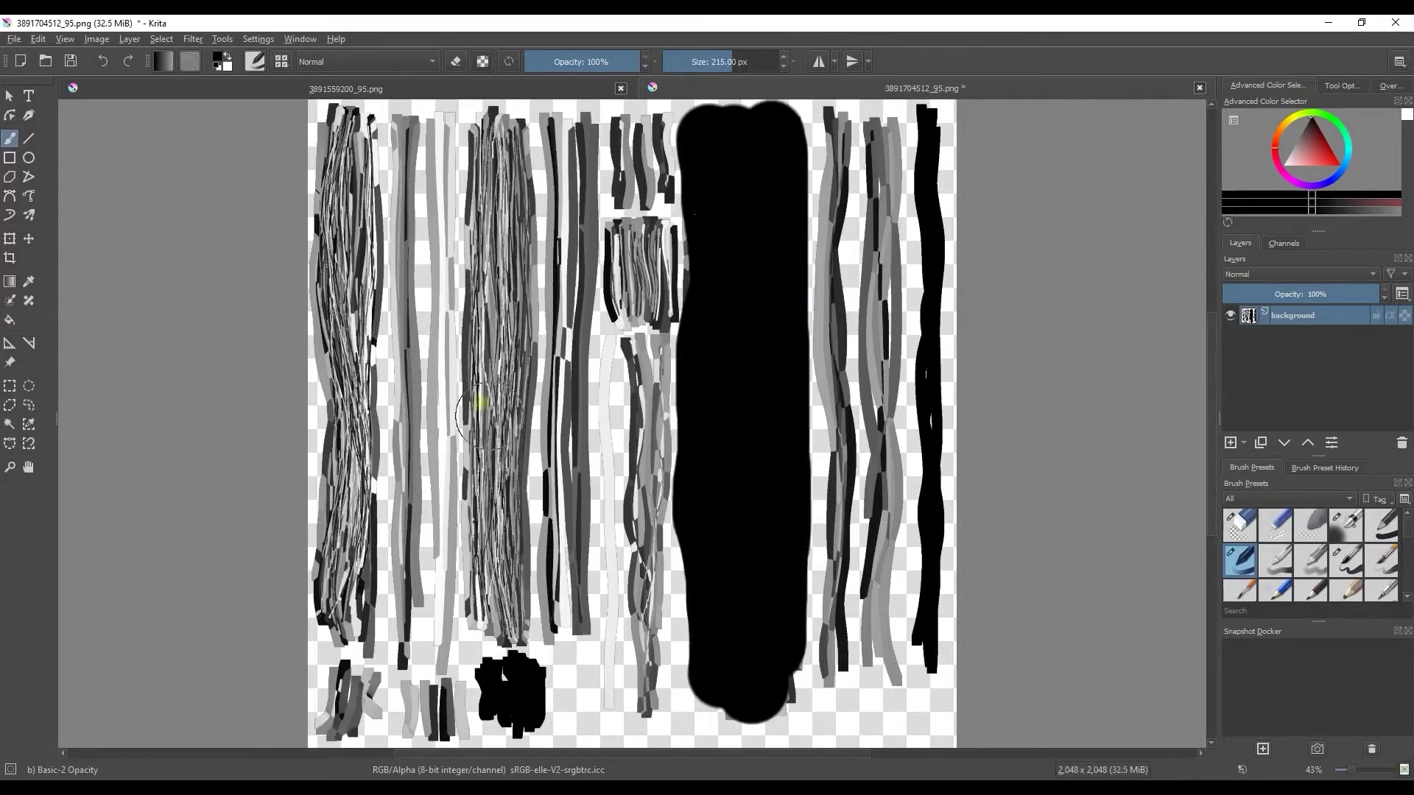
# Paint the leftmost dense strand block of the ID Map black and save the image.
pyautogui.moveTo(338, 118); pyautogui.dragTo(337, 640)
pyautogui.moveTo(331, 157)
pyautogui.mouseDown()
pyautogui.moveTo(342, 245)
pyautogui.moveTo(349, 652)
pyautogui.mouseUp()
pyautogui.moveTo(347, 227); pyautogui.dragTo(354, 340)
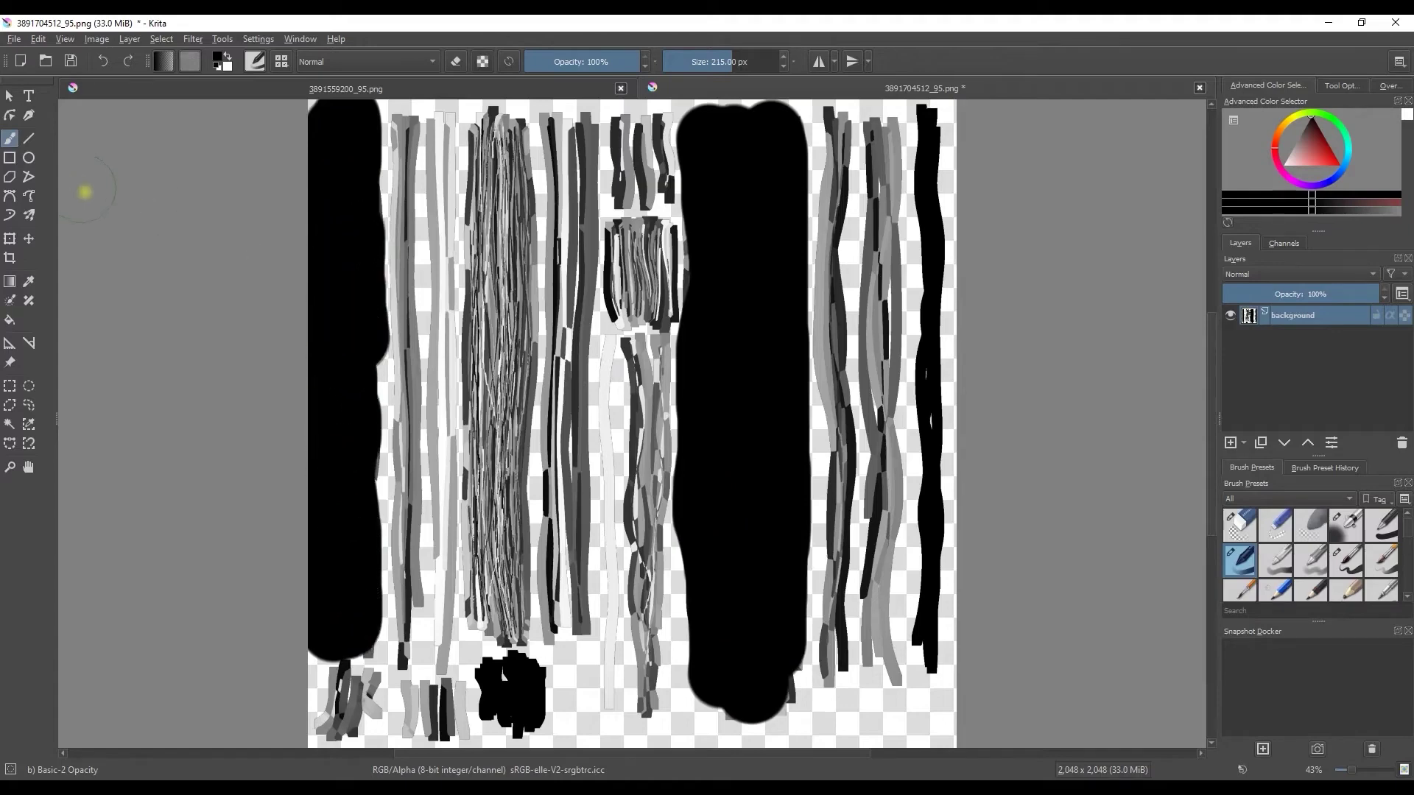
pyautogui.click(14, 39)
pyautogui.click(114, 118)
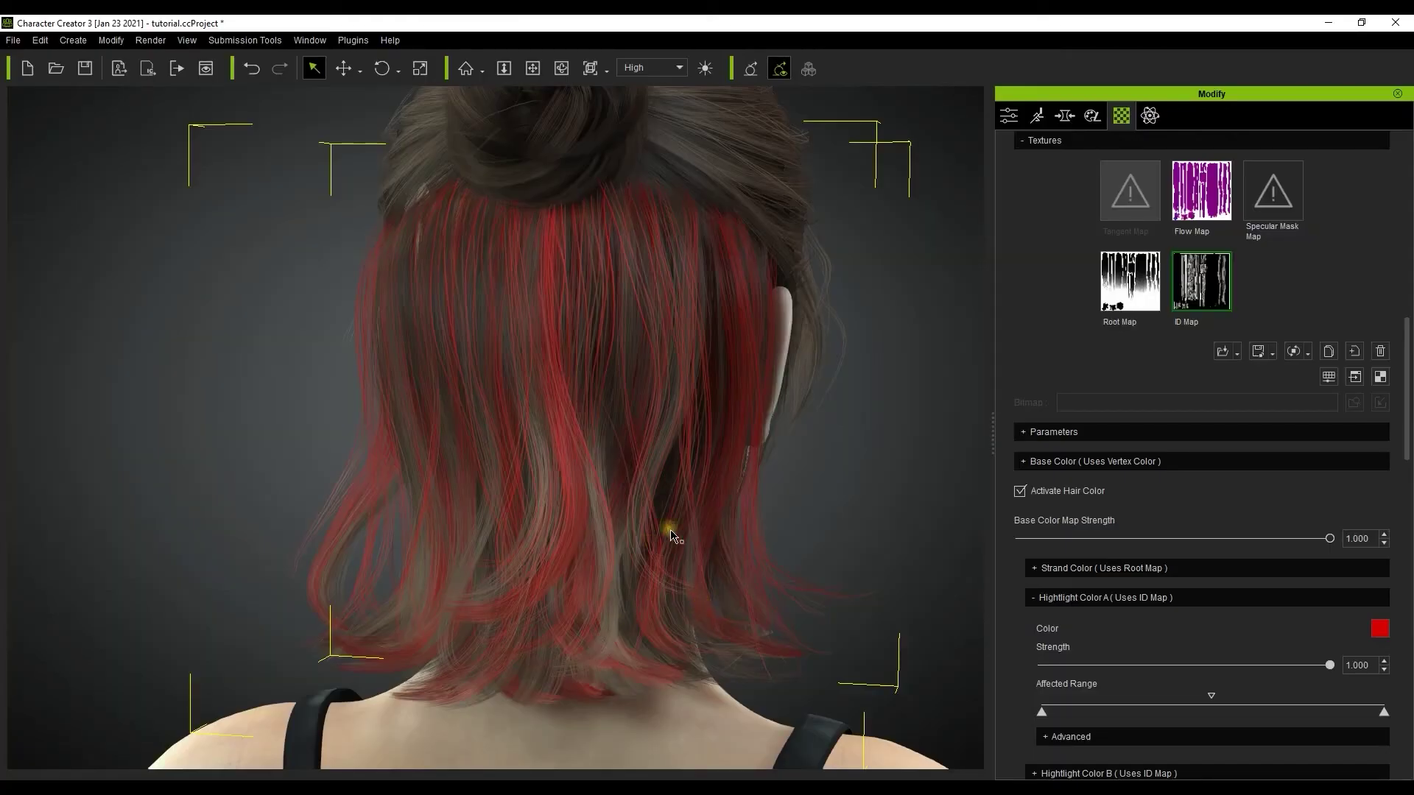
# Back in Character Creator, narrow the Affected Range of Highlight Color A to the middle and upper part of the ID Map's values.
pyautogui.click(1215, 284)
pyautogui.moveTo(1040, 713); pyautogui.dragTo(1074, 713)
pyautogui.moveTo(1382, 713); pyautogui.dragTo(1340, 715)
pyautogui.moveTo(663, 542); pyautogui.dragTo(720, 515, button='right')
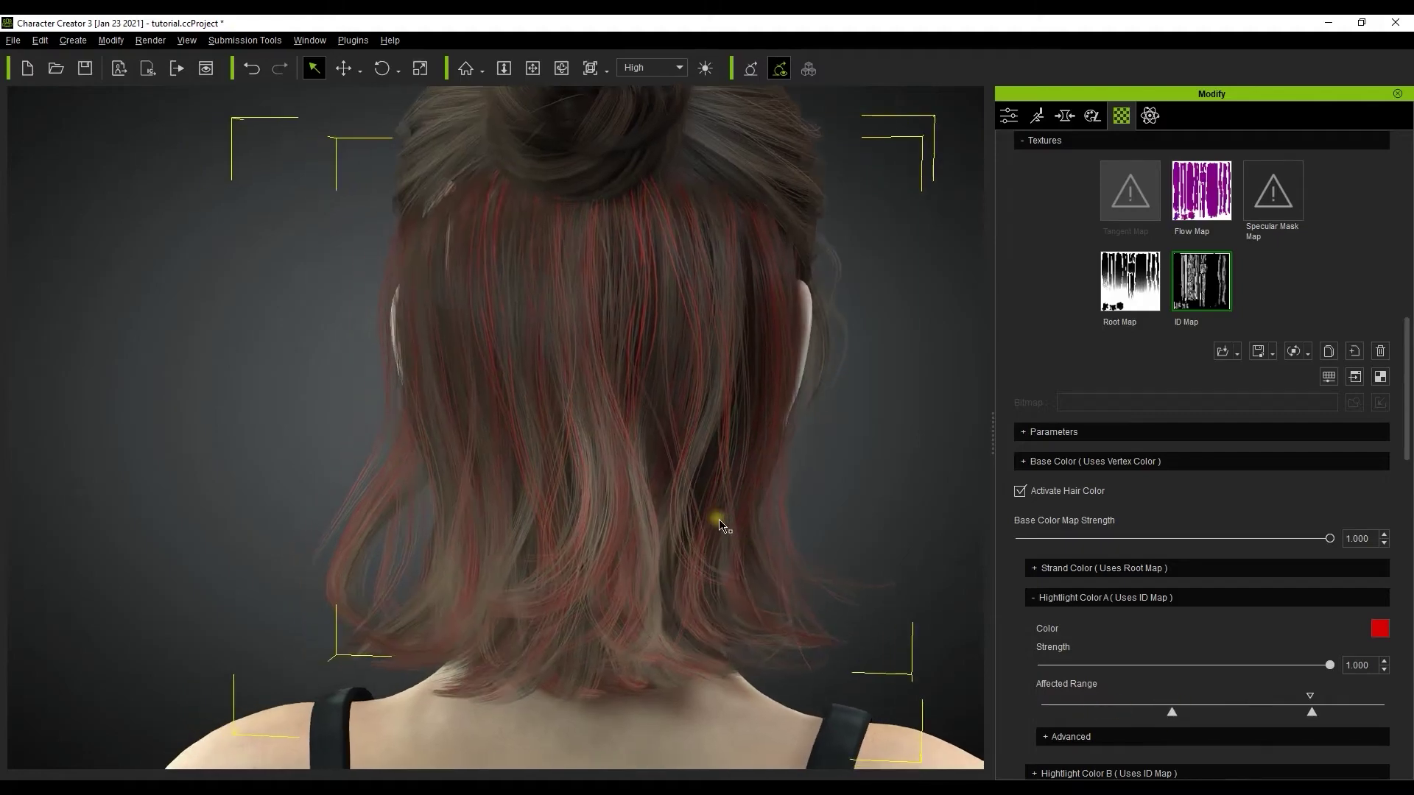
# Expand the advanced settings of Highlight Color A, try the Multiply blend mode, and set it back to Normal.
pyautogui.click(1114, 737)
pyautogui.scroll(-5, 1406, 390)
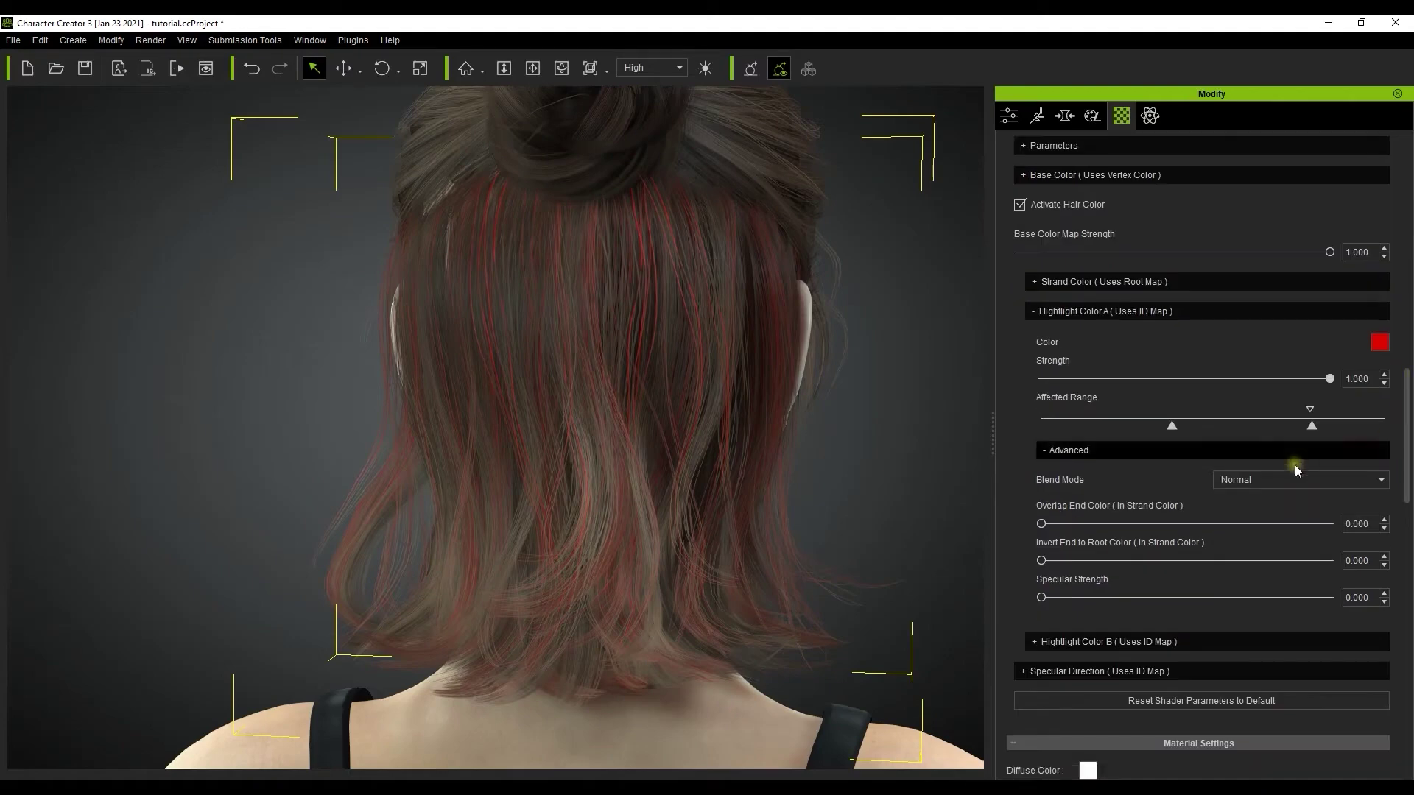
pyautogui.click(1265, 483)
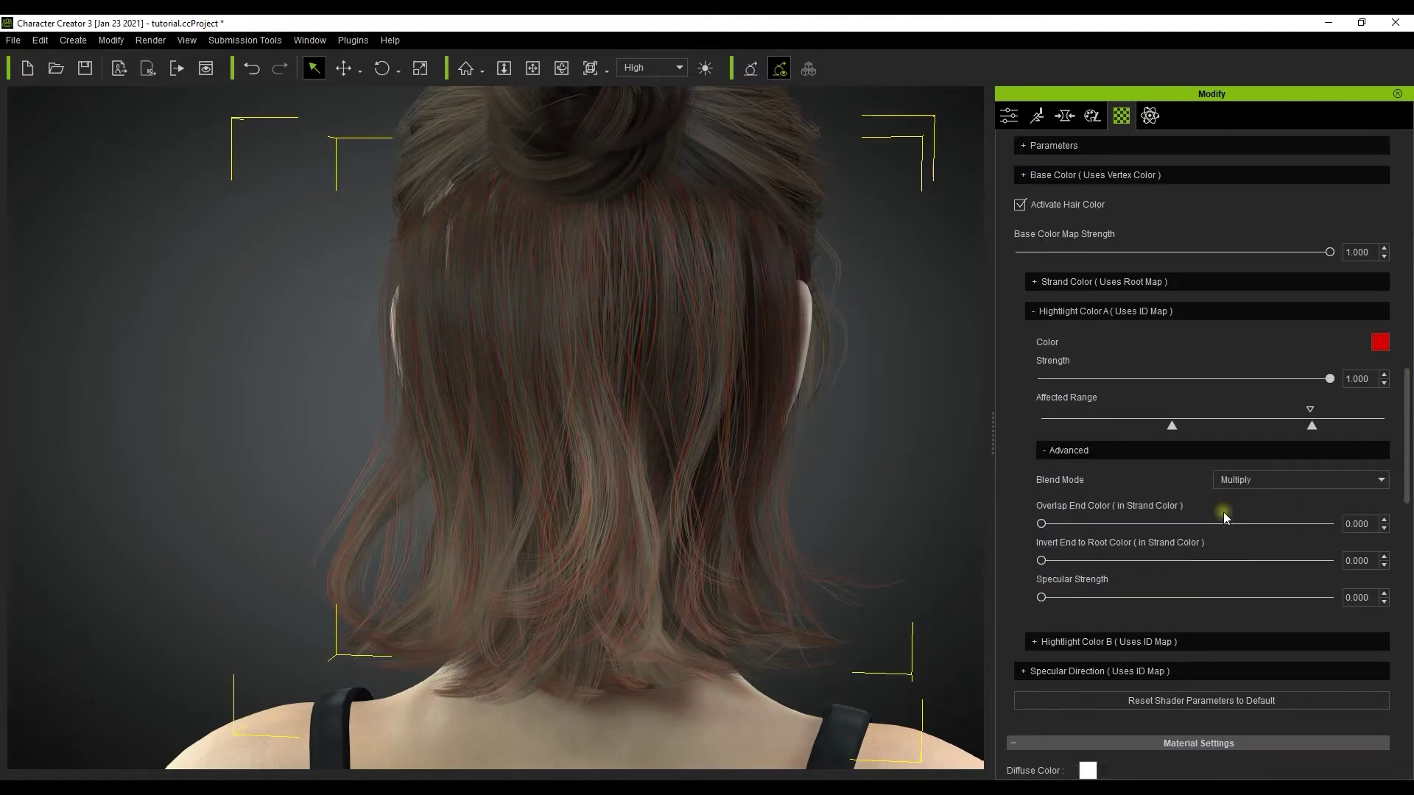
pyautogui.scroll(3, 594, 594)
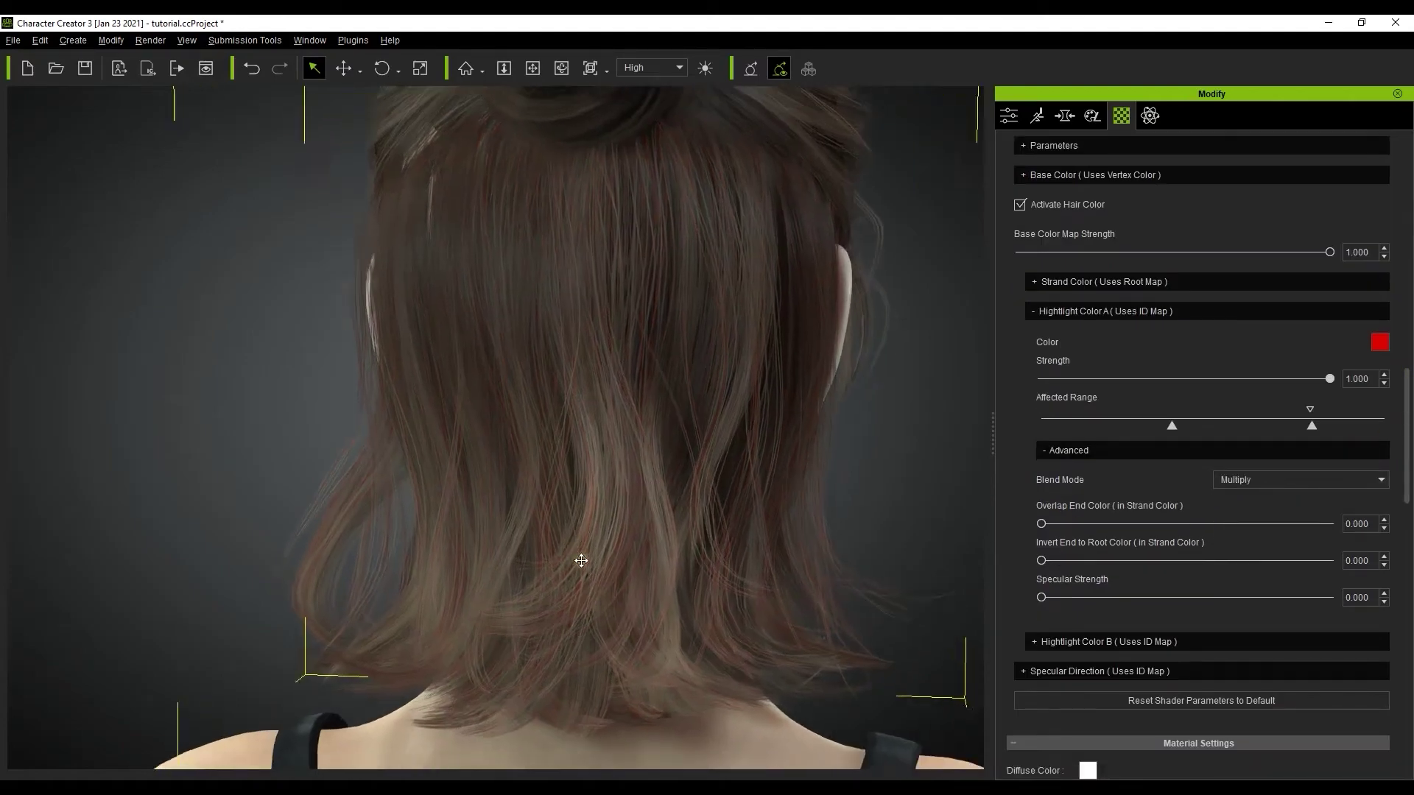
pyautogui.click(1230, 480)
pyautogui.click(1245, 501)
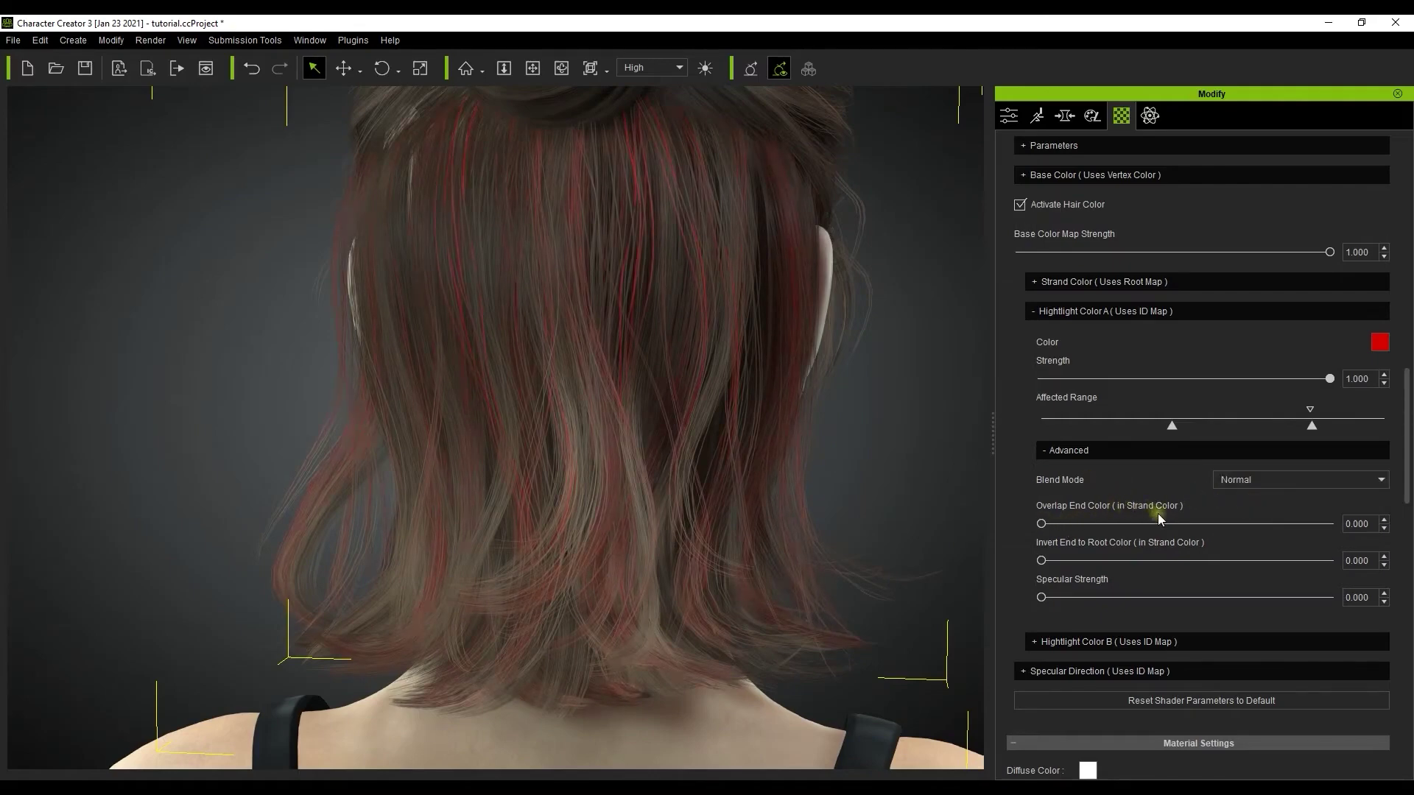
# Set Highlight Color A's Overlap End Color to 1.000 and its Invert End to Root Color to 0.466.
pyautogui.click(1104, 283)
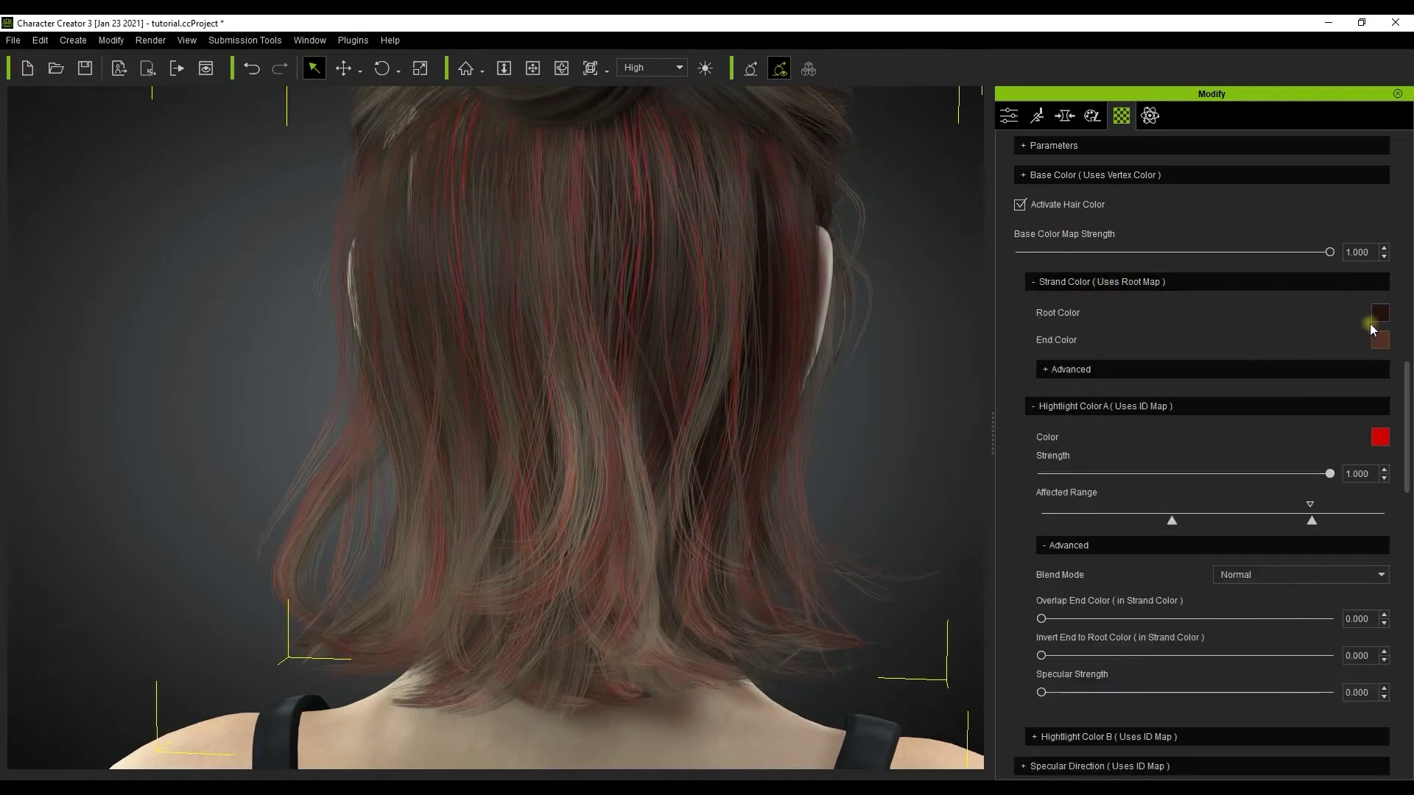
pyautogui.moveTo(1043, 618); pyautogui.dragTo(1231, 618)
pyautogui.moveTo(1040, 619); pyautogui.dragTo(1401, 622)
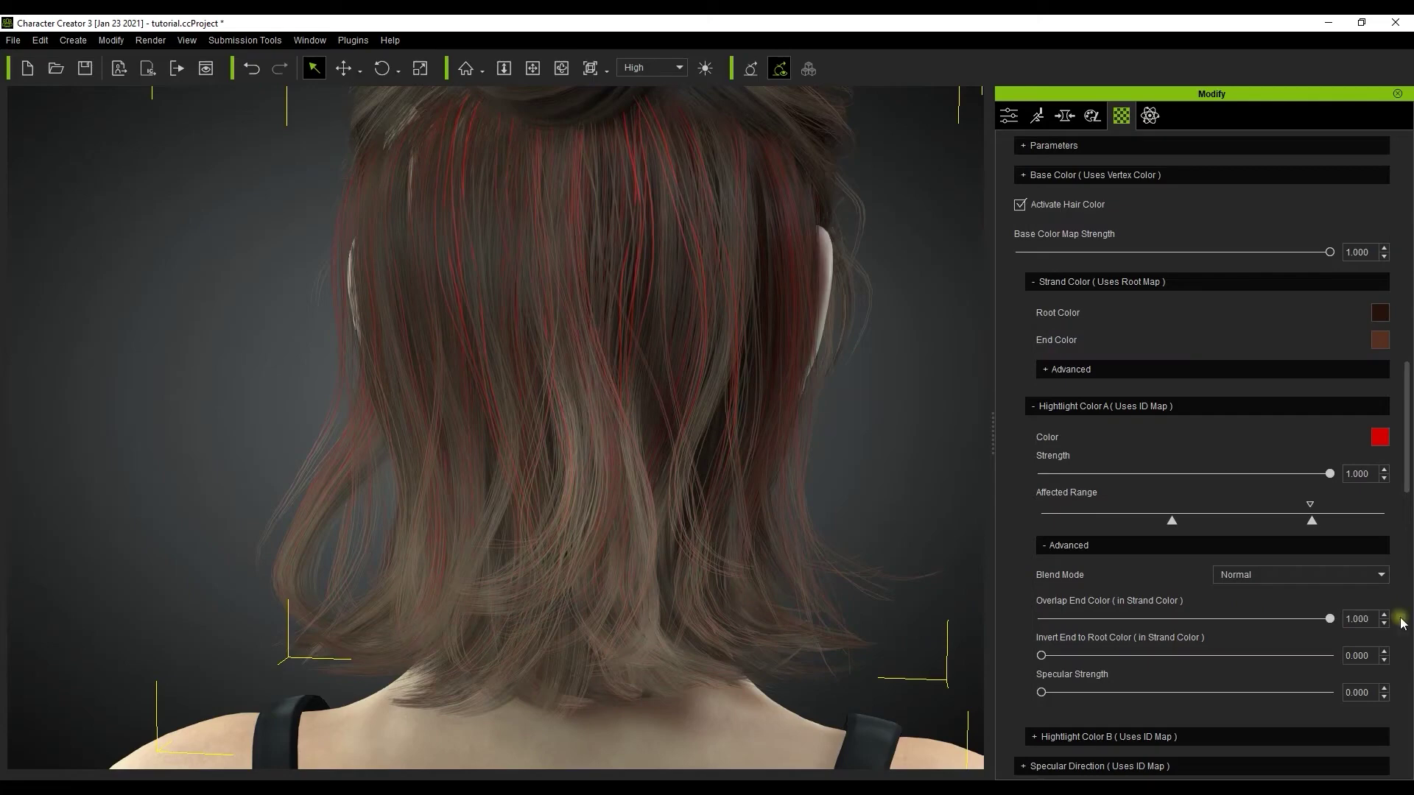
pyautogui.moveTo(1041, 656); pyautogui.dragTo(1333, 657)
pyautogui.moveTo(1236, 658); pyautogui.dragTo(1158, 664)
# Set the Specular Strength of Highlight Color A to 0.603, checking the shine from different angles.
pyautogui.moveTo(656, 303); pyautogui.dragTo(710, 170, button='right')
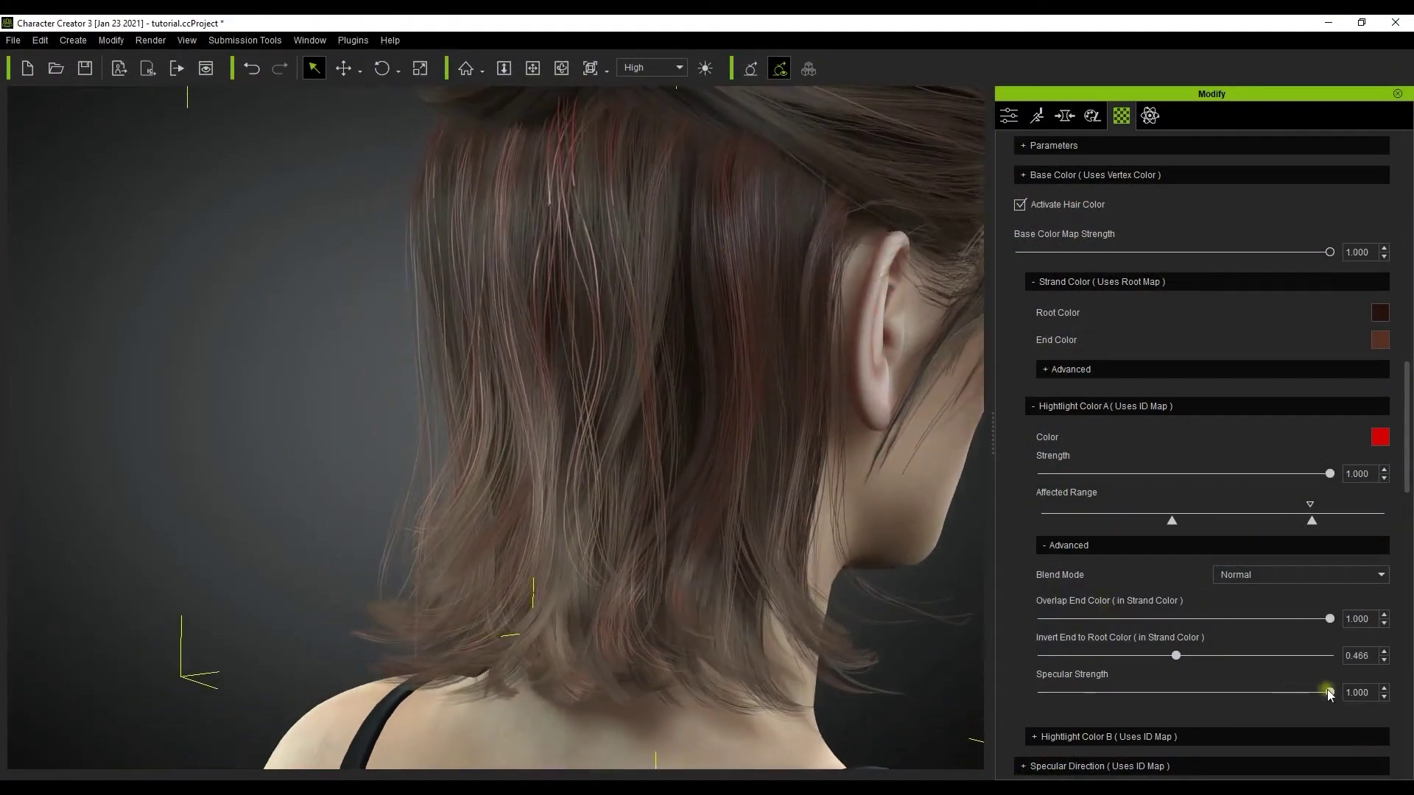
pyautogui.moveTo(1329, 692); pyautogui.dragTo(1190, 705)
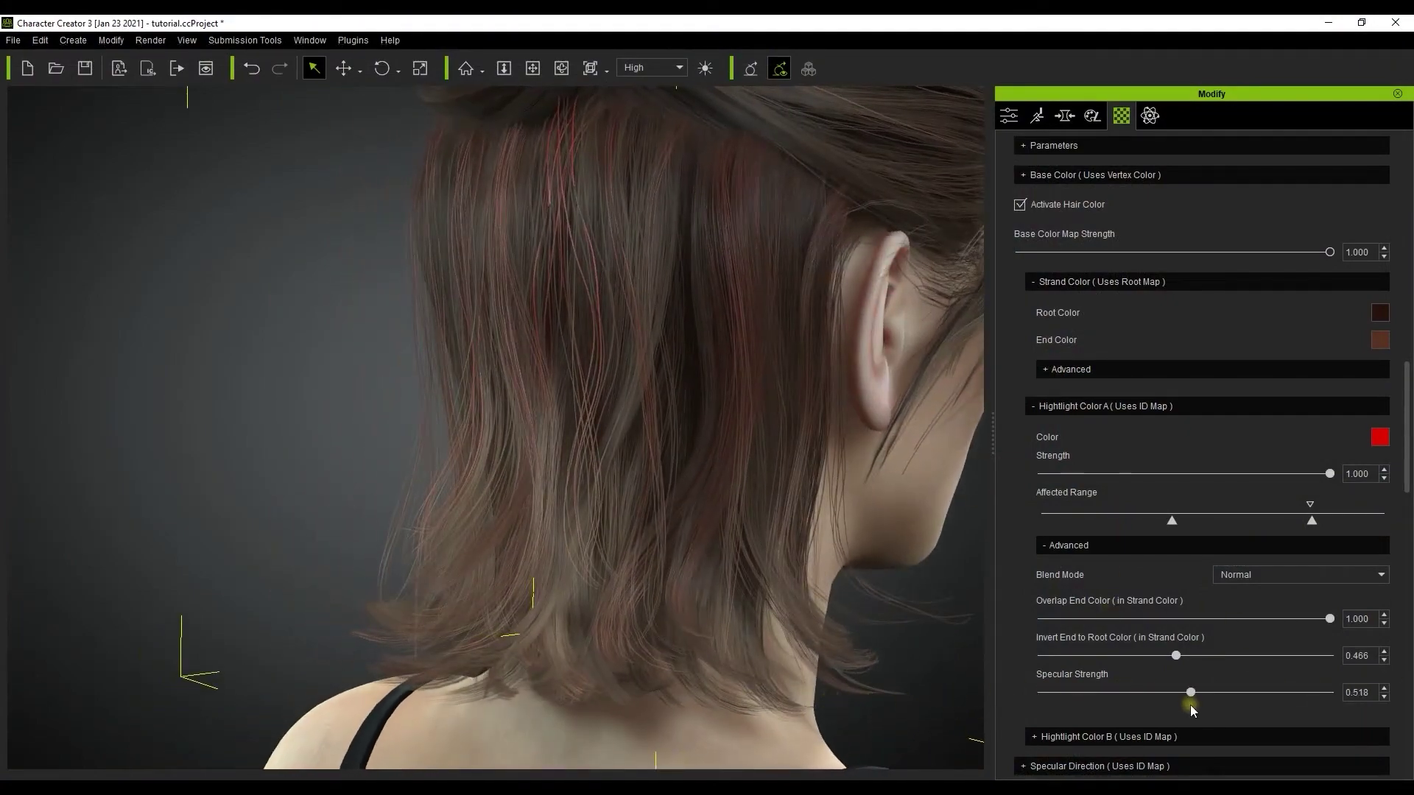
pyautogui.moveTo(619, 420); pyautogui.dragTo(830, 458, button='right')
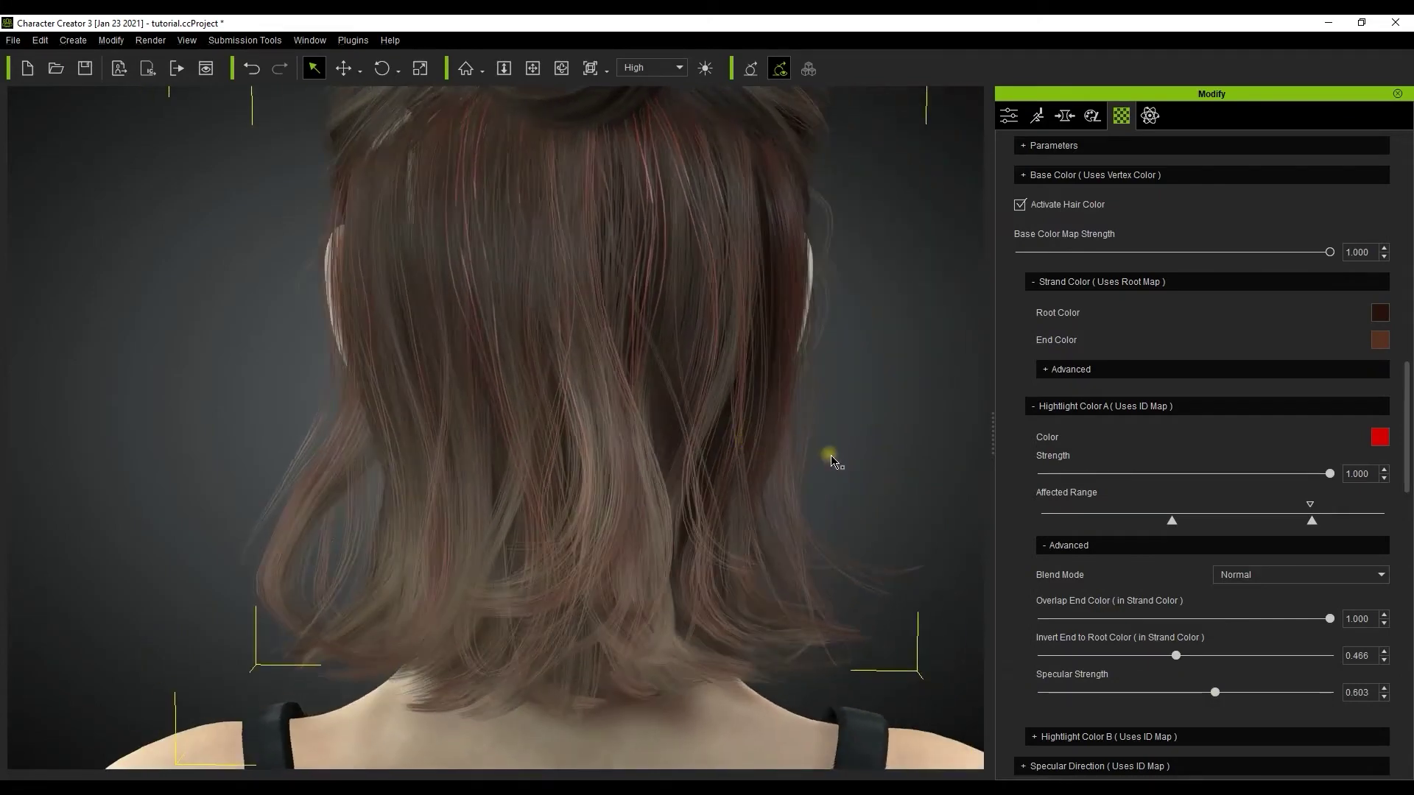
# Set the Strength of Highlight Color B to 1.000 and narrow its Affected Range to a small band near the low end.
pyautogui.click(1044, 290)
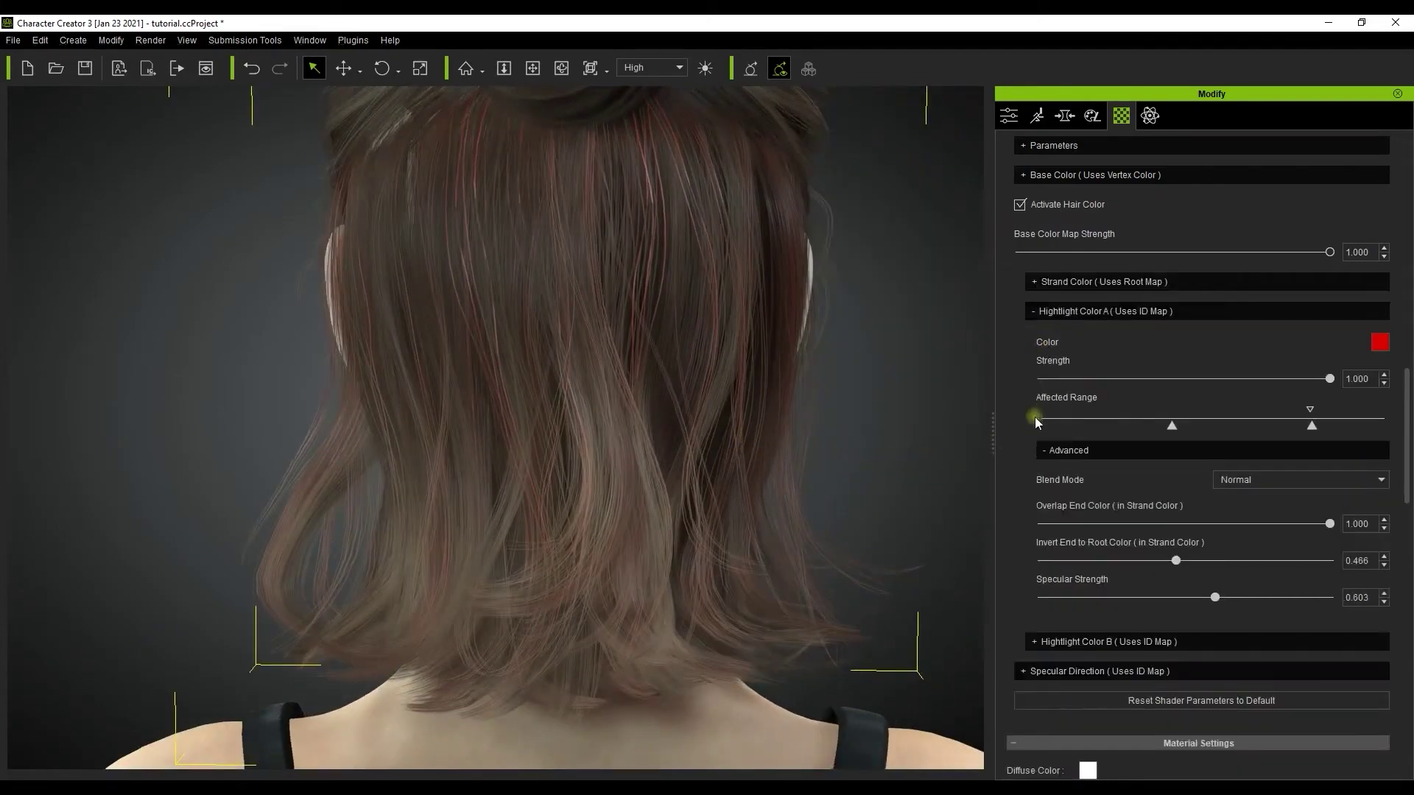
pyautogui.click(1044, 641)
pyautogui.click(1085, 311)
pyautogui.moveTo(1040, 408); pyautogui.dragTo(1335, 409)
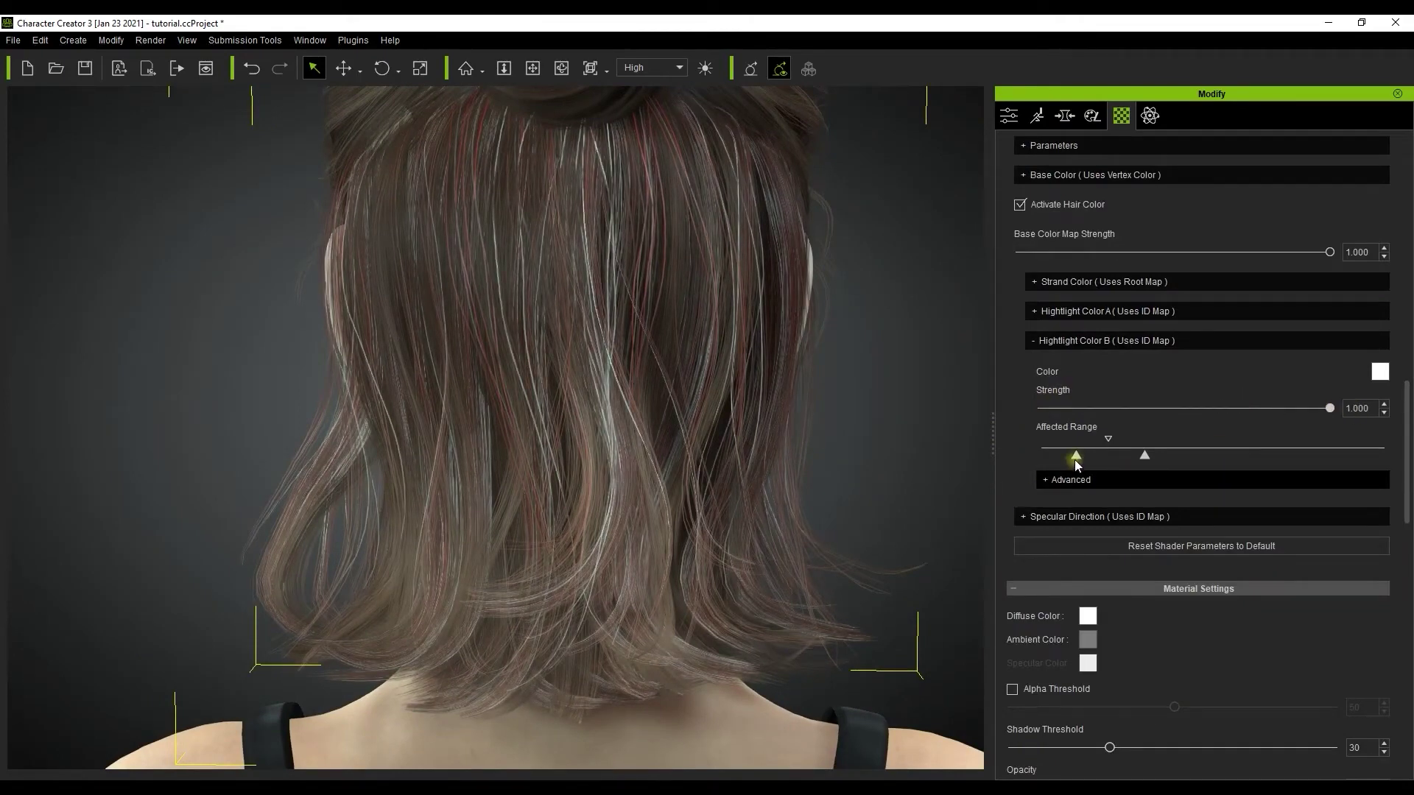
pyautogui.moveTo(1080, 455); pyautogui.dragTo(1119, 457)
# In Highlight Color B's advanced settings, set Overlap End Color and Invert End to Root Color to 1.000 and Specular Strength to 0.729.
pyautogui.click(1113, 480)
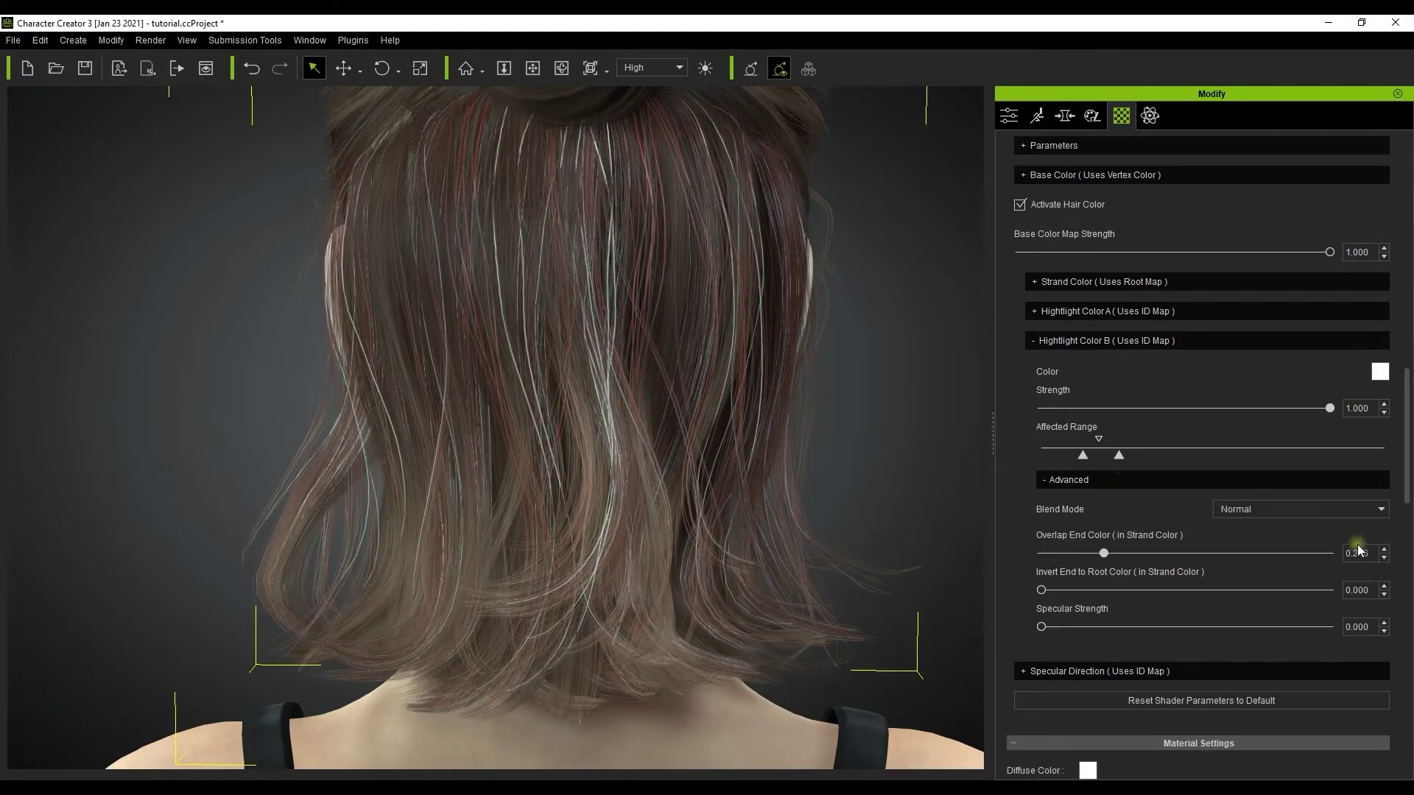
pyautogui.moveTo(1041, 590); pyautogui.dragTo(1330, 590)
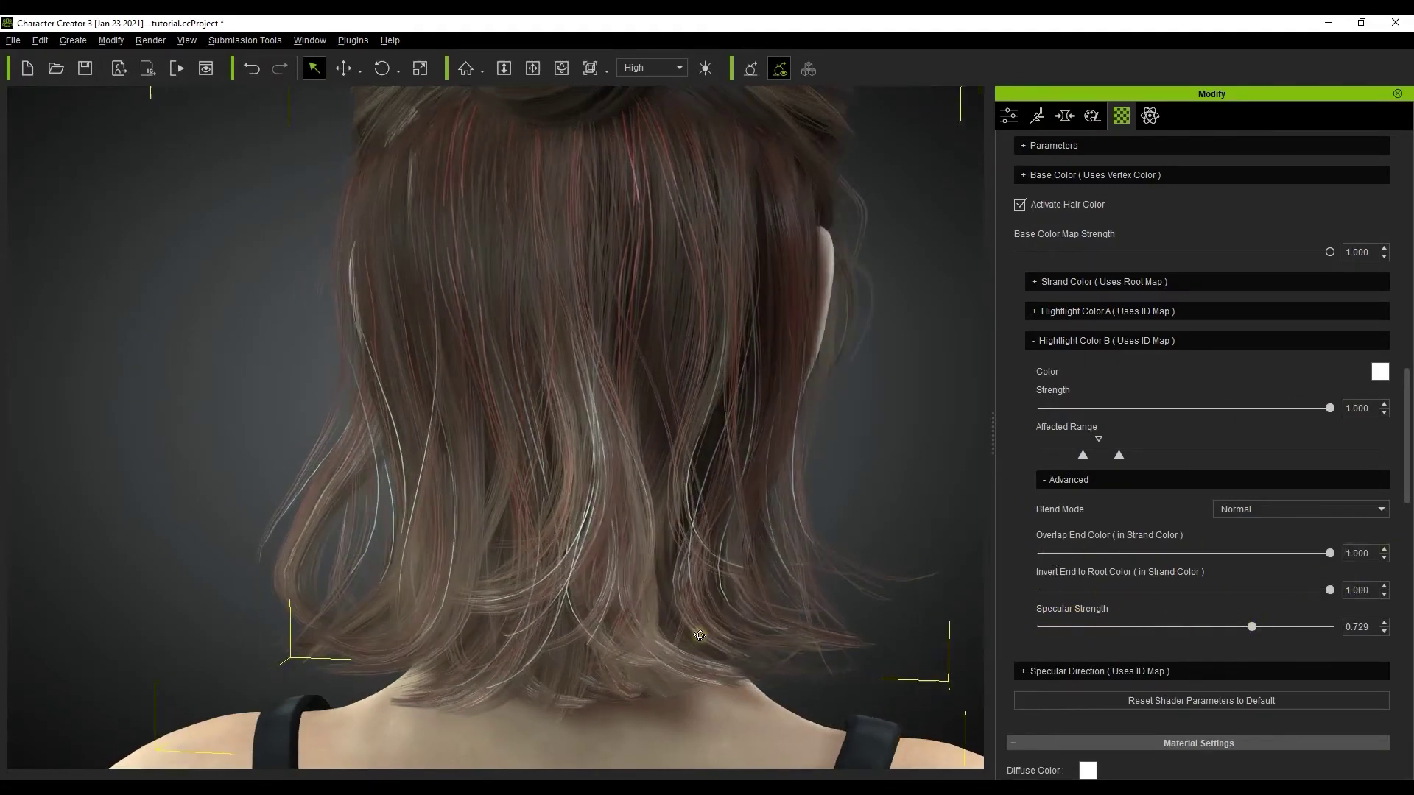
# Change Highlight Color B from white to a saturated orange.
pyautogui.click(1380, 371)
pyautogui.moveTo(737, 244); pyautogui.dragTo(1105, 259)
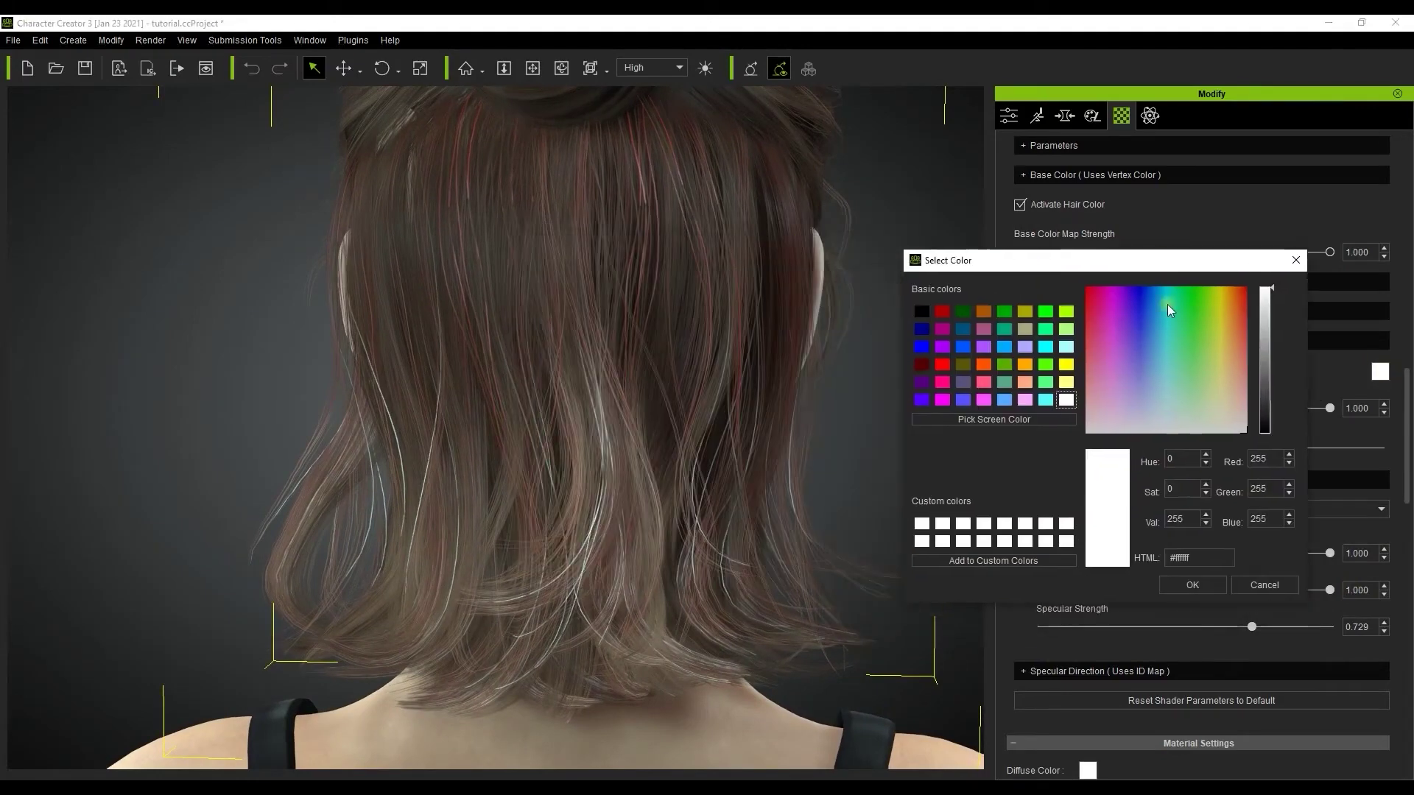
pyautogui.click(1238, 327)
pyautogui.moveTo(1239, 326)
pyautogui.mouseDown()
pyautogui.moveTo(1230, 308)
pyautogui.moveTo(1116, 335)
pyautogui.moveTo(1117, 368)
pyautogui.moveTo(1100, 297)
pyautogui.moveTo(1108, 315)
pyautogui.moveTo(1236, 312)
pyautogui.mouseUp()
pyautogui.press('Return')
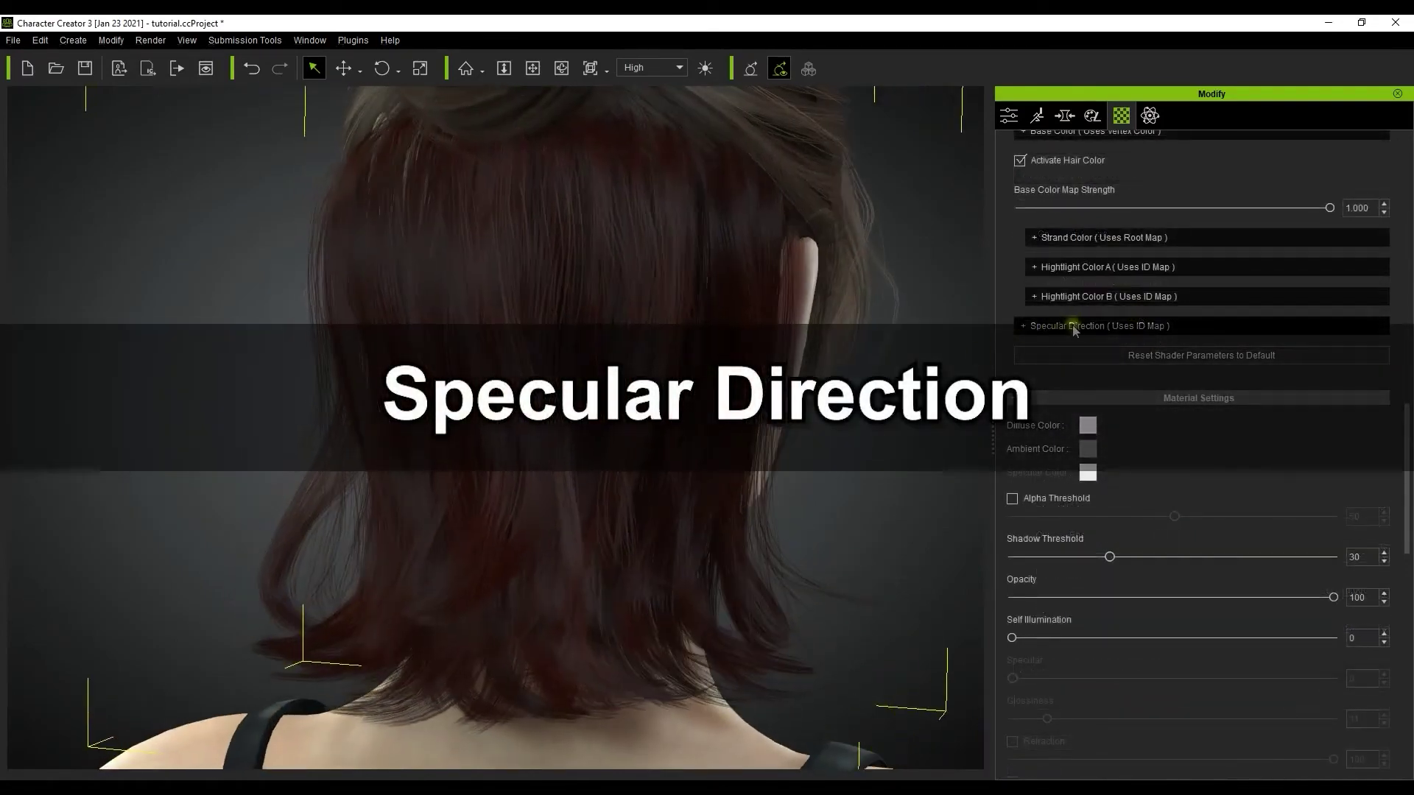
# Expand the Specular Direction settings and examine how light reflects off the strands in the Hair_Theory.jpg reference photo.
pyautogui.click(1072, 325)
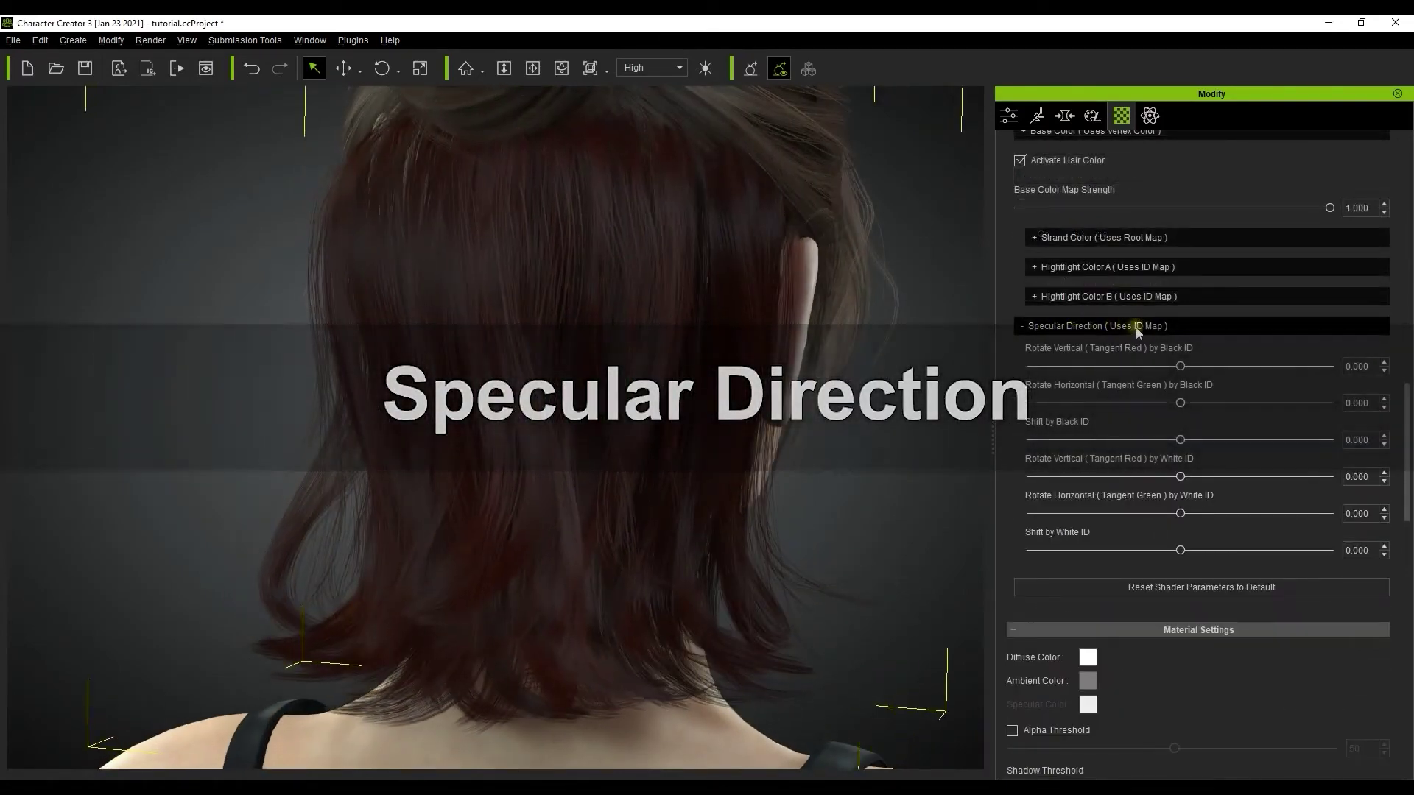
pyautogui.scroll(4, 1405, 378)
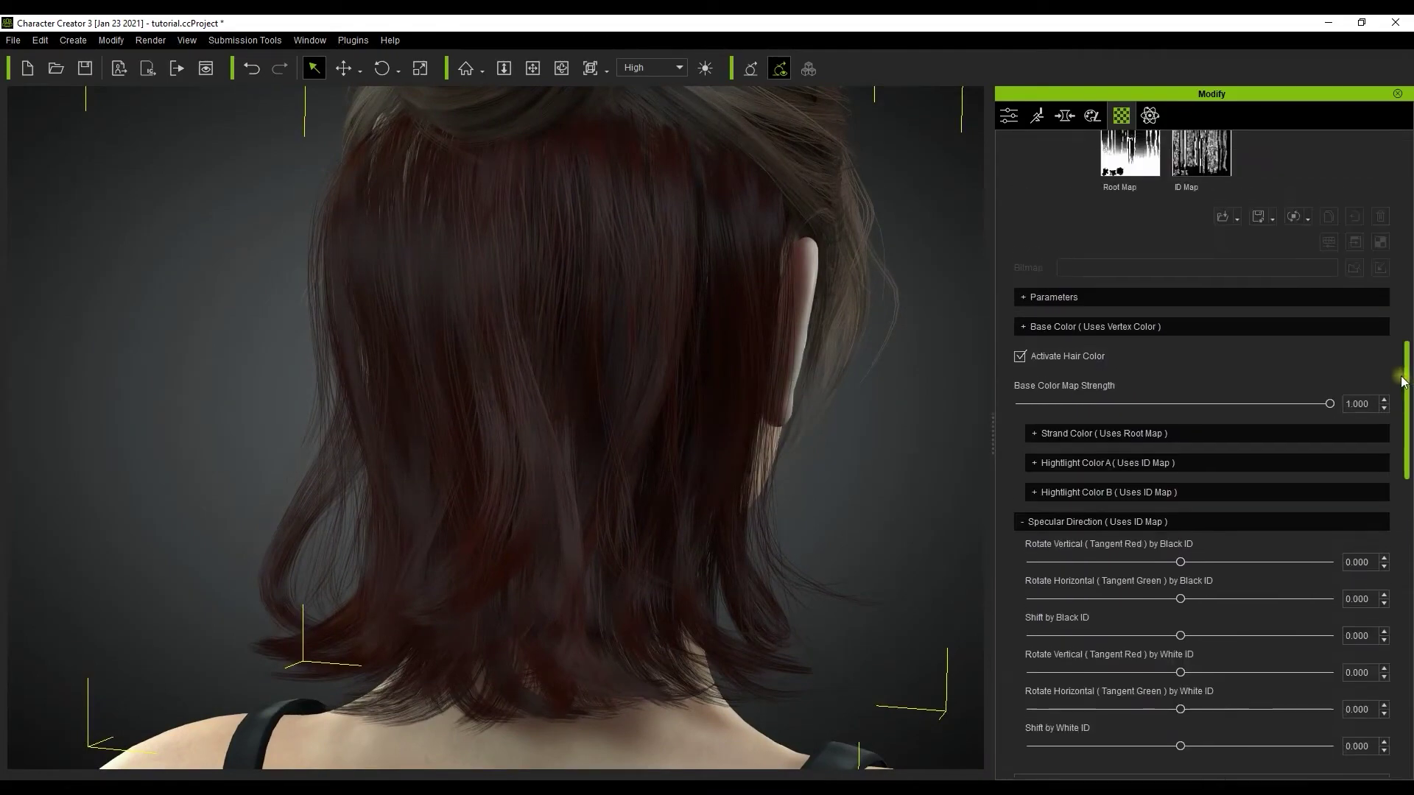
pyautogui.moveTo(1200, 240)
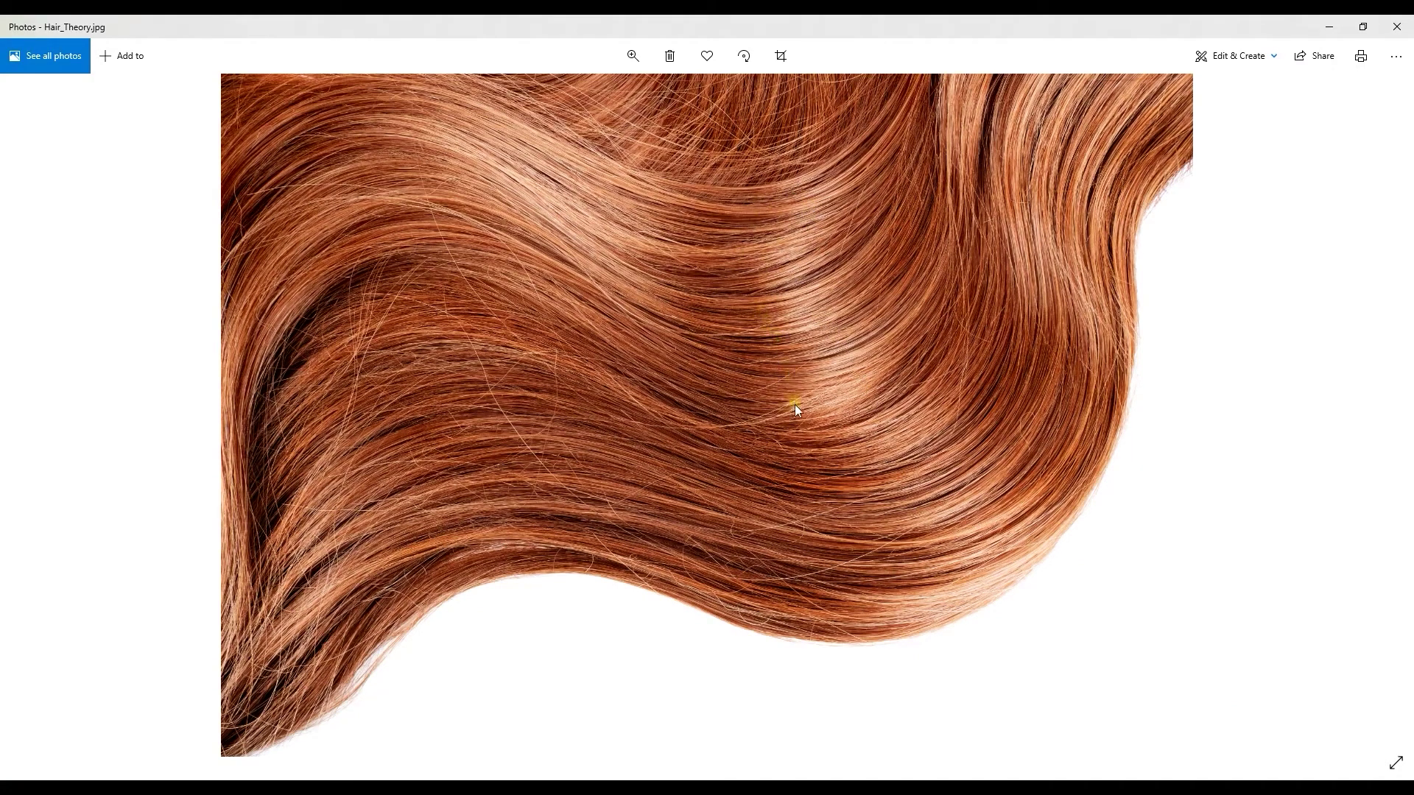
pyautogui.press('Right')
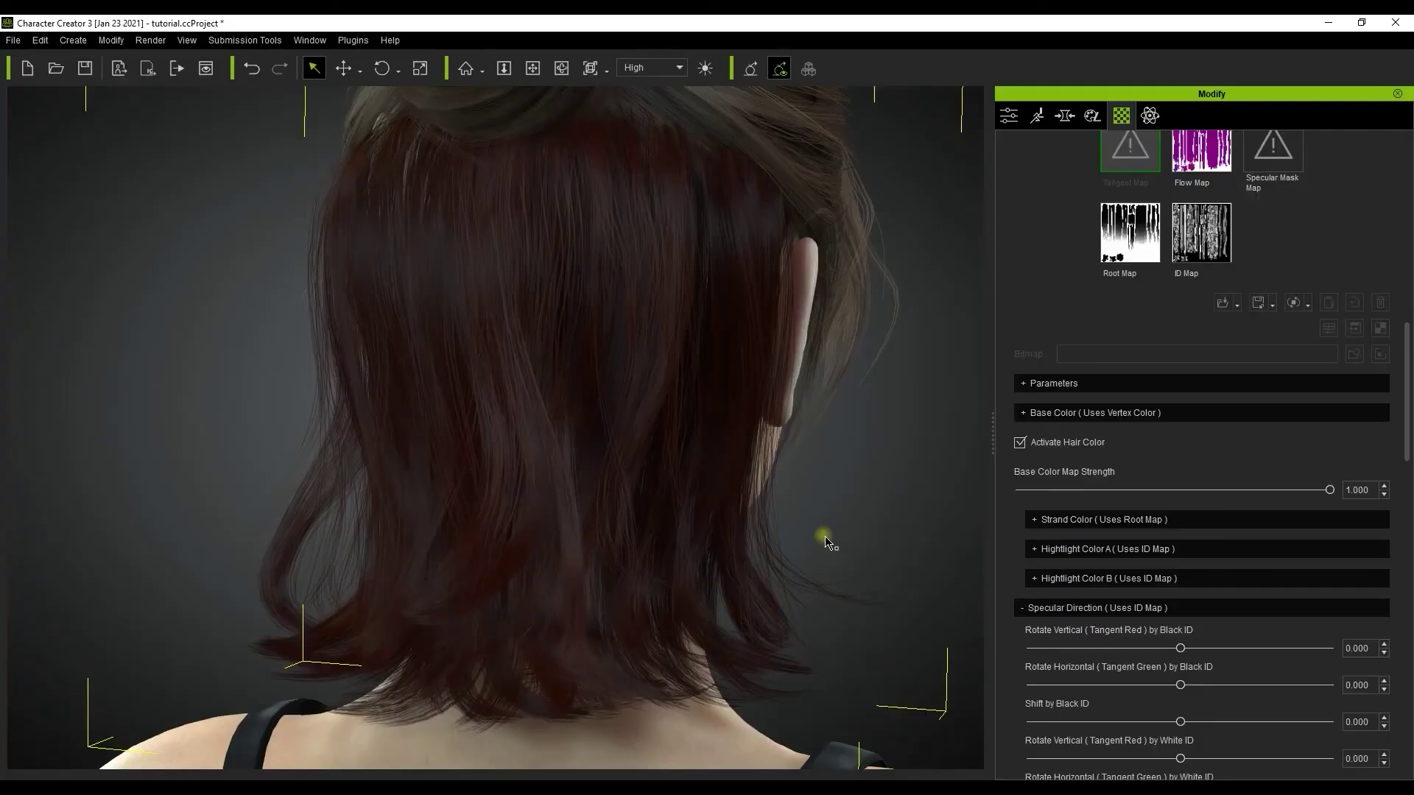
# Expand the hair shader Parameters and set Hair Roughness Map Strength to 0.393 and Hair Specular Map Strength to 0.263.
pyautogui.click(1155, 384)
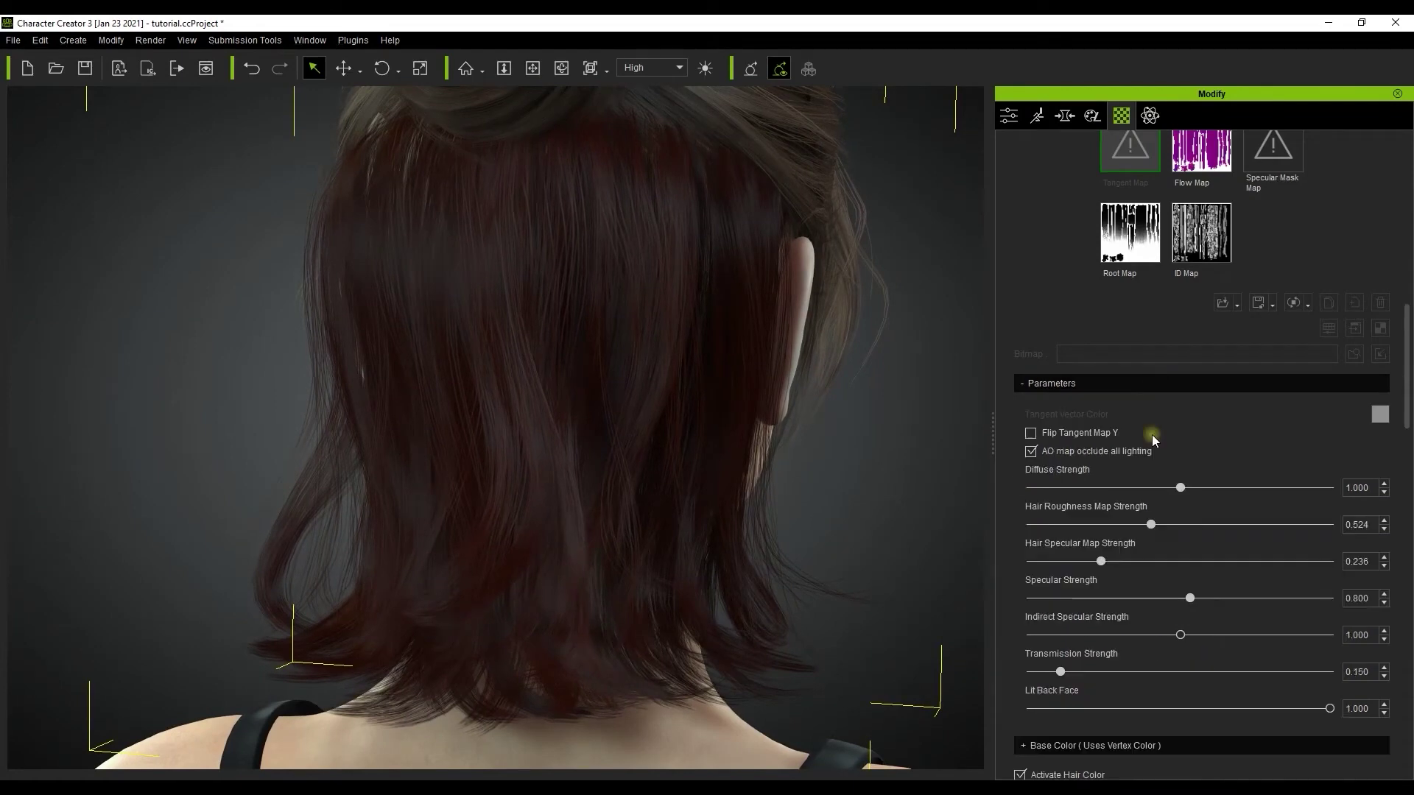
pyautogui.click(1069, 523)
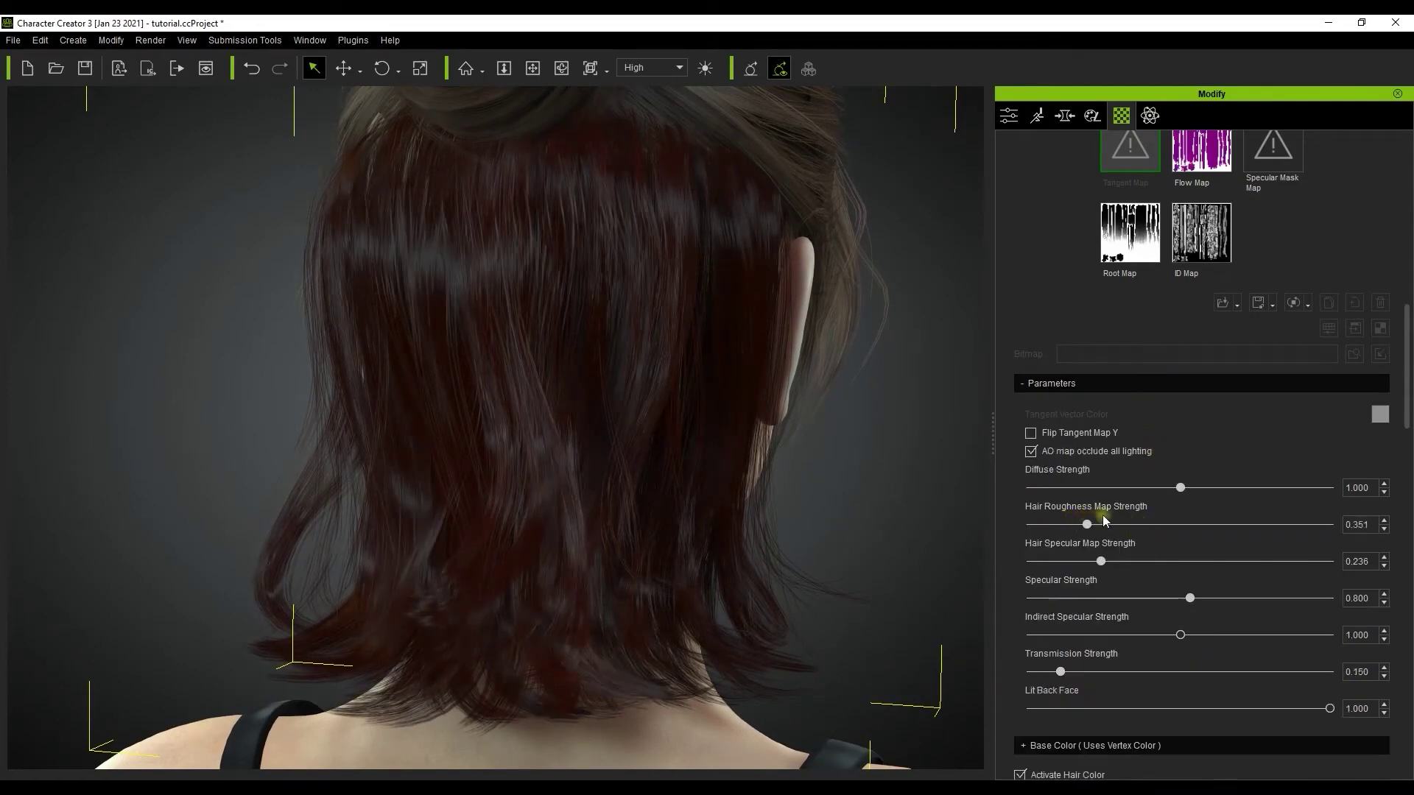
pyautogui.click(1104, 517)
pyautogui.moveTo(1101, 561)
pyautogui.mouseDown()
pyautogui.moveTo(1081, 564)
pyautogui.moveTo(1109, 561)
pyautogui.mouseUp()
pyautogui.moveTo(615, 537); pyautogui.dragTo(530, 505, button='right')
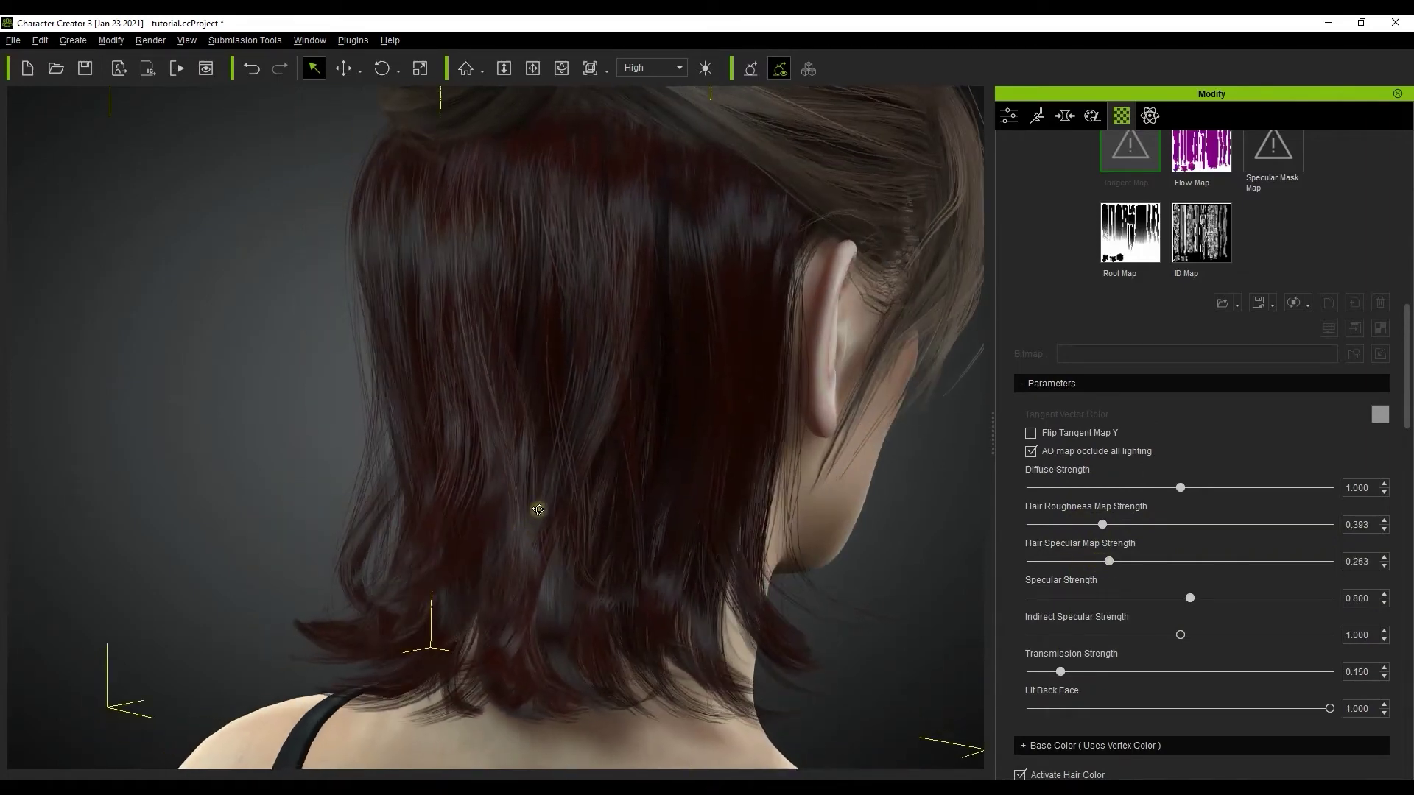
pyautogui.scroll(5, 515, 496)
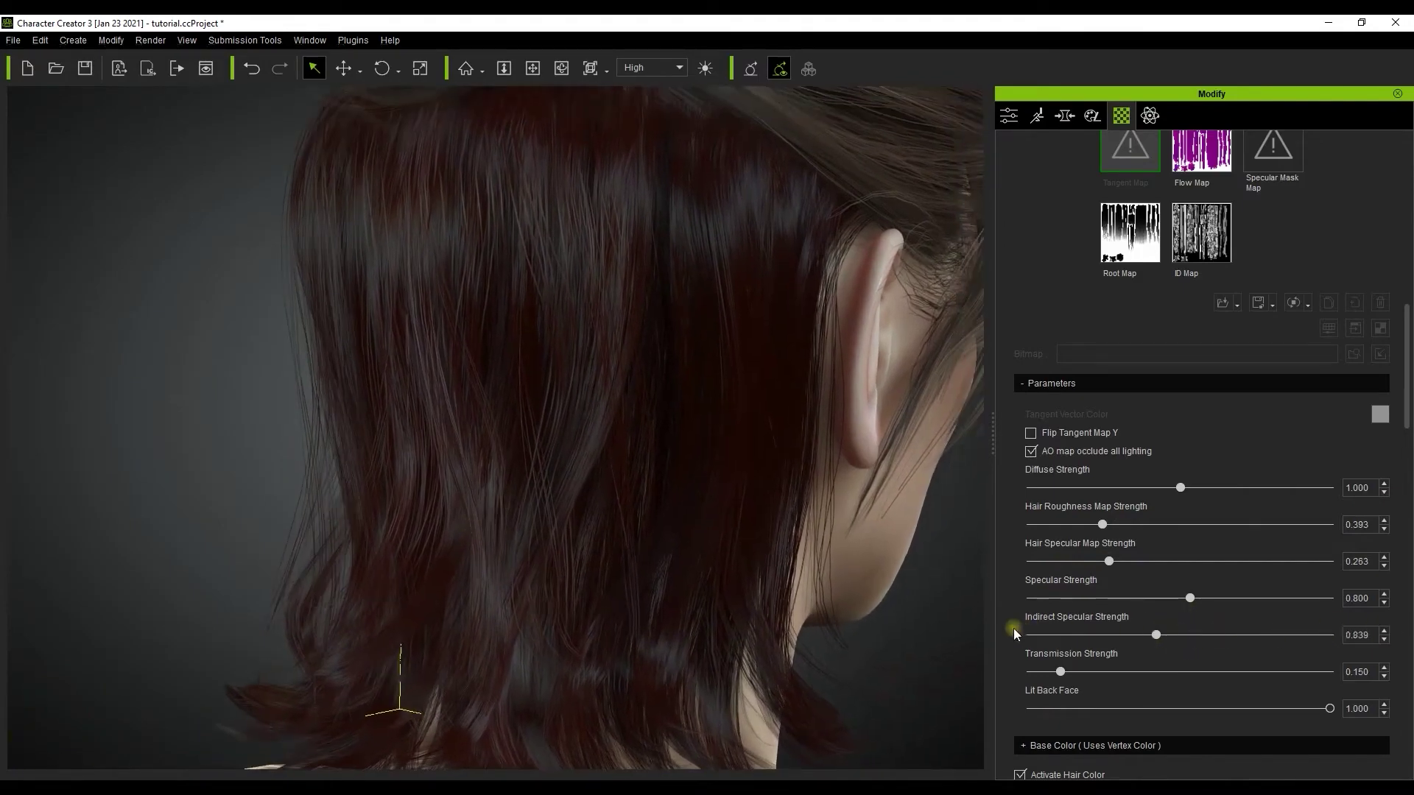
# Set the hair shader's Indirect Specular Strength to 1.945 and Transmission Strength to 0.082.
pyautogui.moveTo(1156, 635); pyautogui.dragTo(1290, 634)
pyautogui.scroll(3, 323, 496)
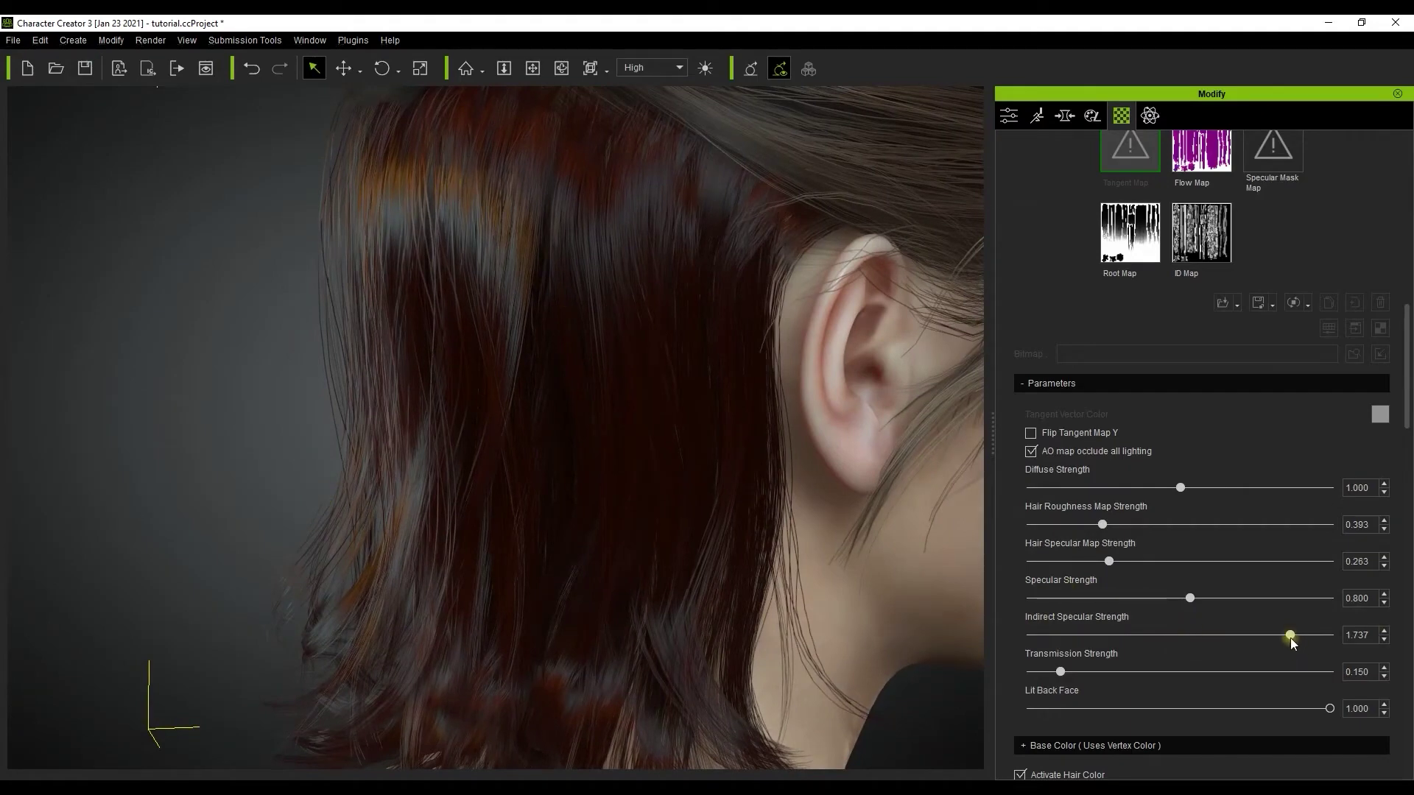
pyautogui.moveTo(1291, 635); pyautogui.dragTo(922, 635)
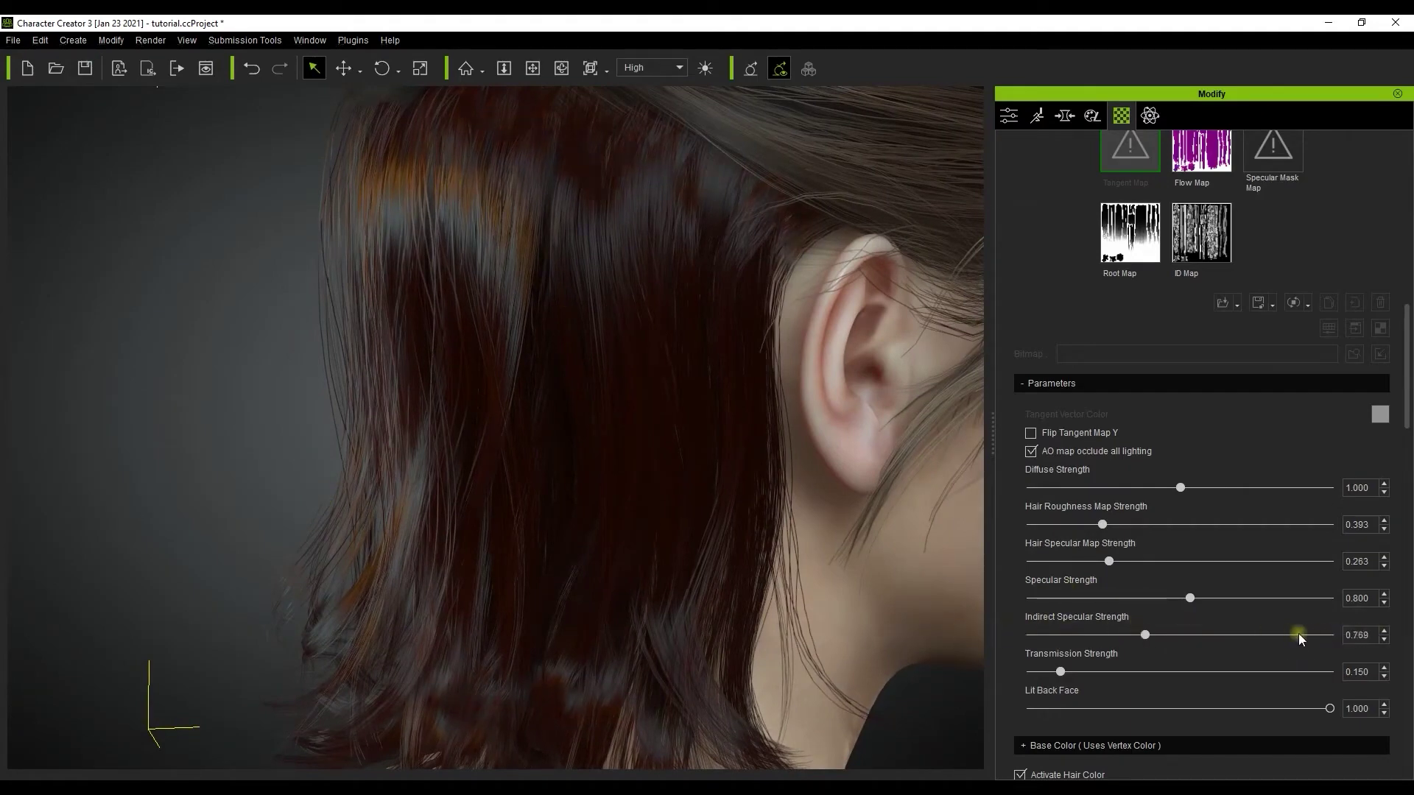
pyautogui.moveTo(451, 442); pyautogui.dragTo(574, 199, button='right')
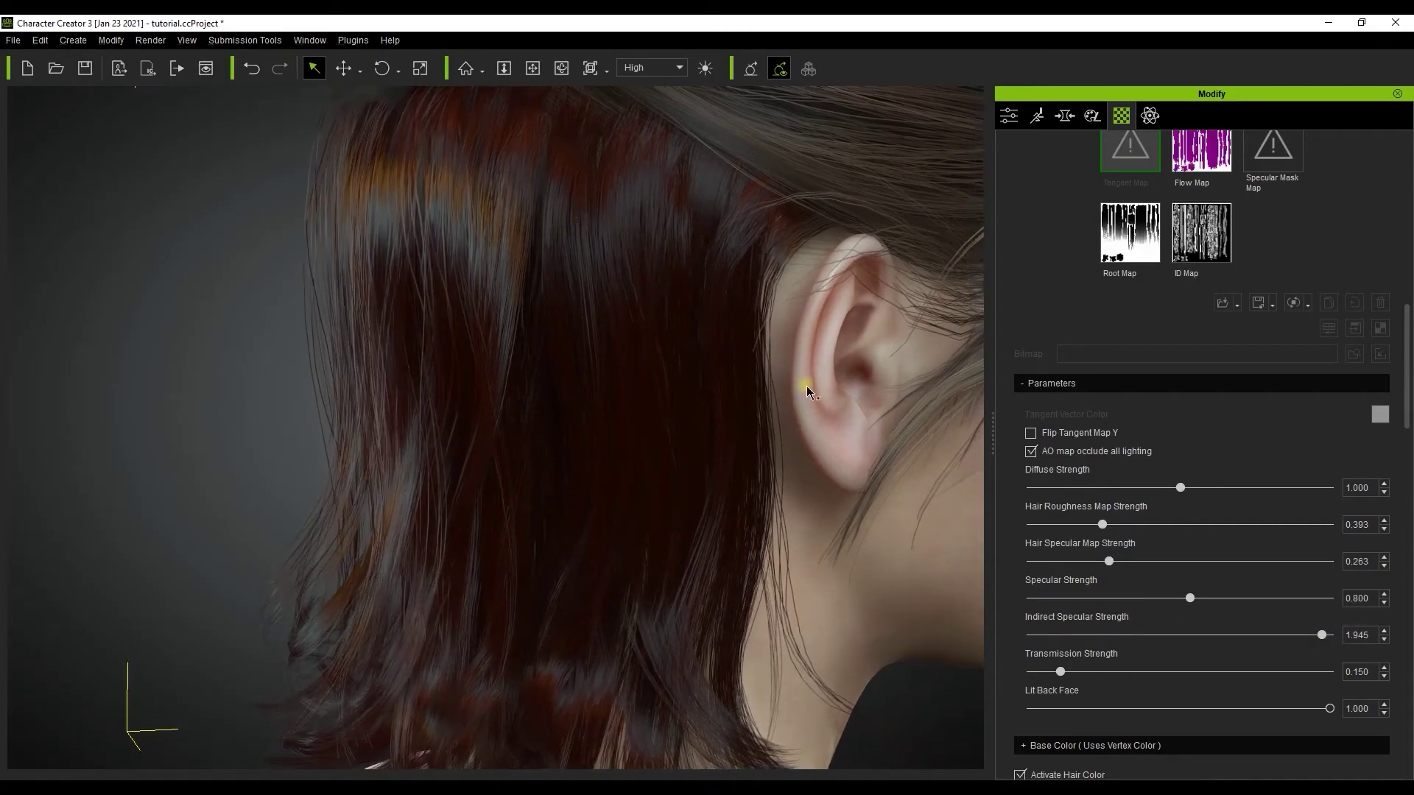
pyautogui.hotkey('ctrl', 'z')
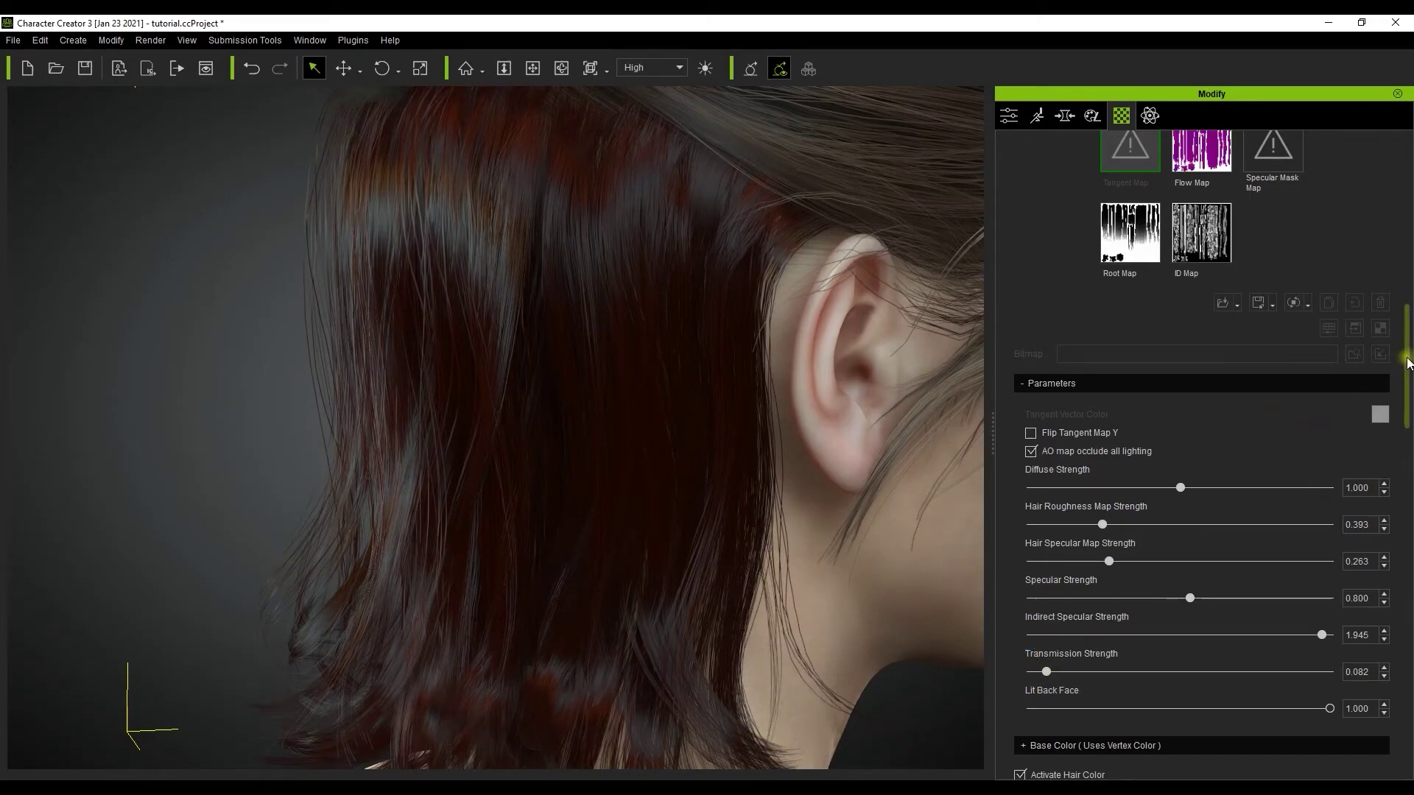
# Collapse the shader Parameters and set Rotate Vertical (Tangent Red) by Black ID to 0.320 in Specular Direction.
pyautogui.click(1297, 379)
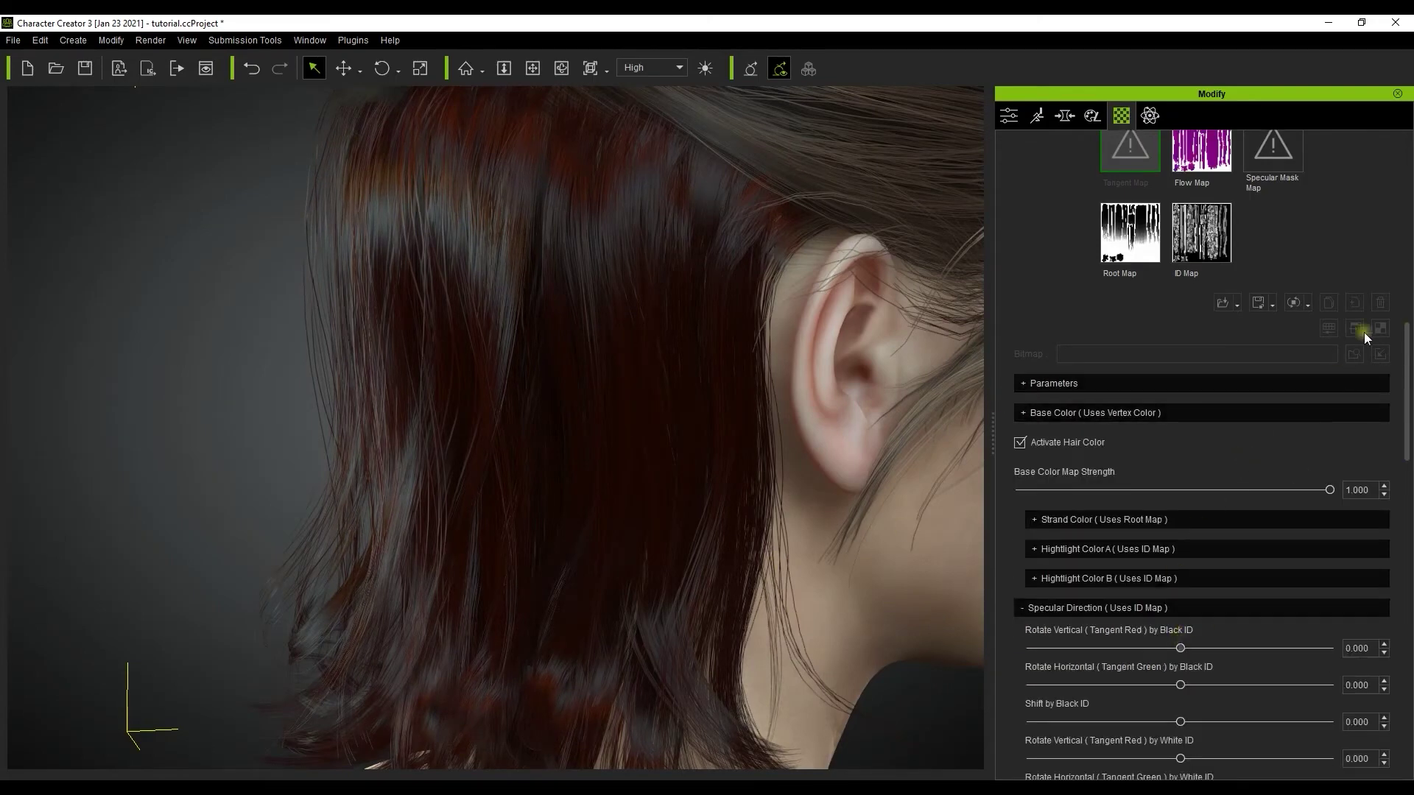
pyautogui.scroll(-5, 1407, 340)
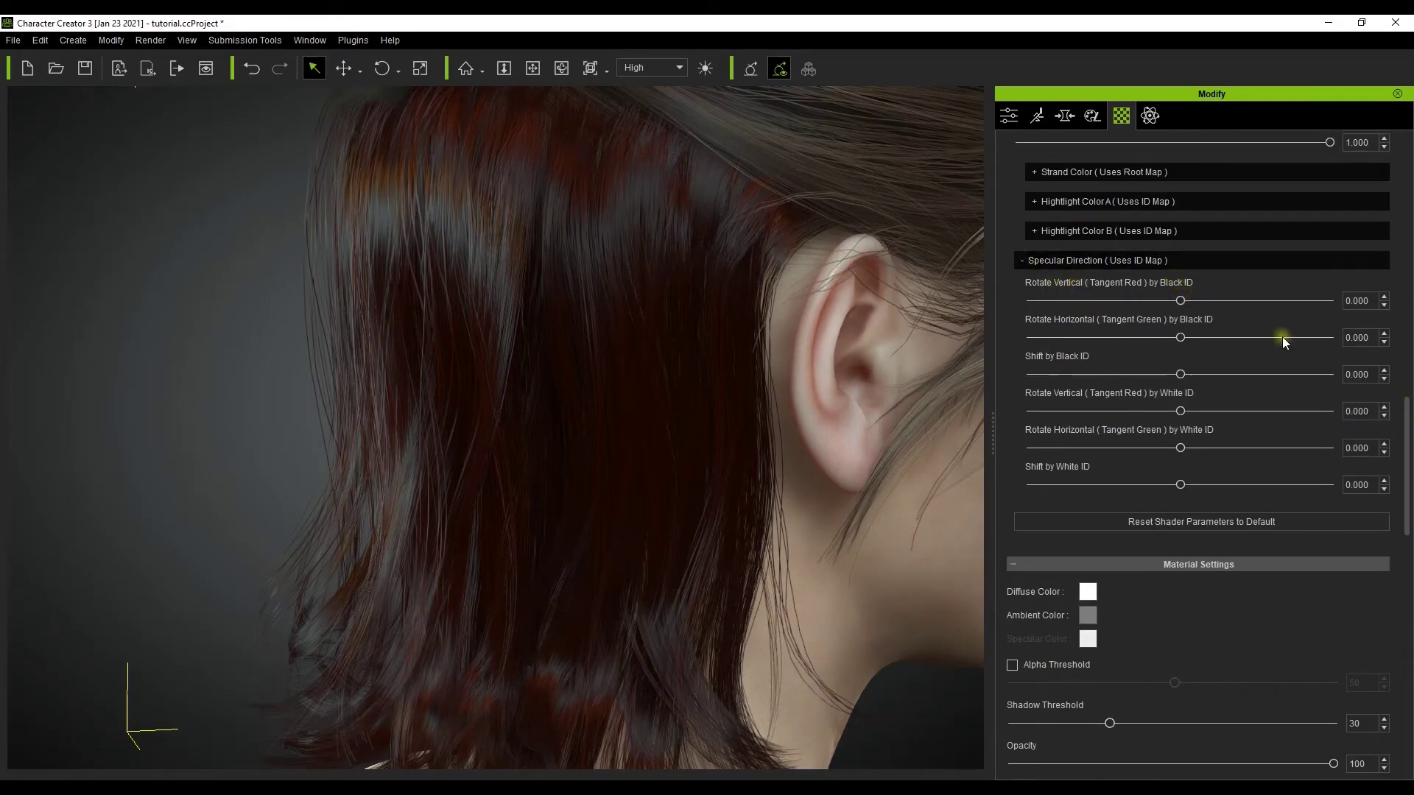
pyautogui.scroll(3, 1407, 405)
pyautogui.scroll(2, 1408, 391)
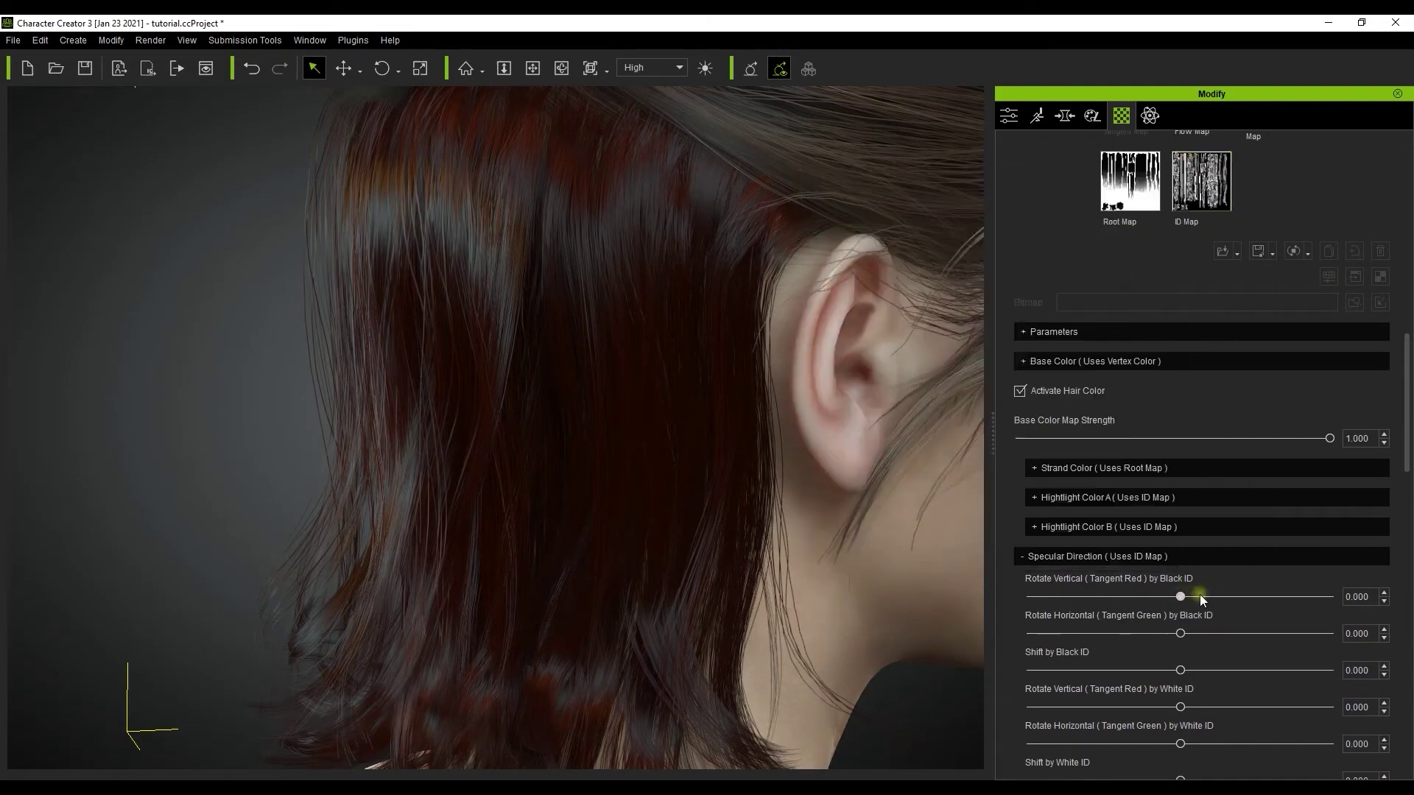
pyautogui.moveTo(1200, 595)
pyautogui.mouseDown()
pyautogui.moveTo(1293, 590)
pyautogui.moveTo(1099, 602)
pyautogui.moveTo(1235, 580)
pyautogui.moveTo(1214, 583)
pyautogui.mouseUp()
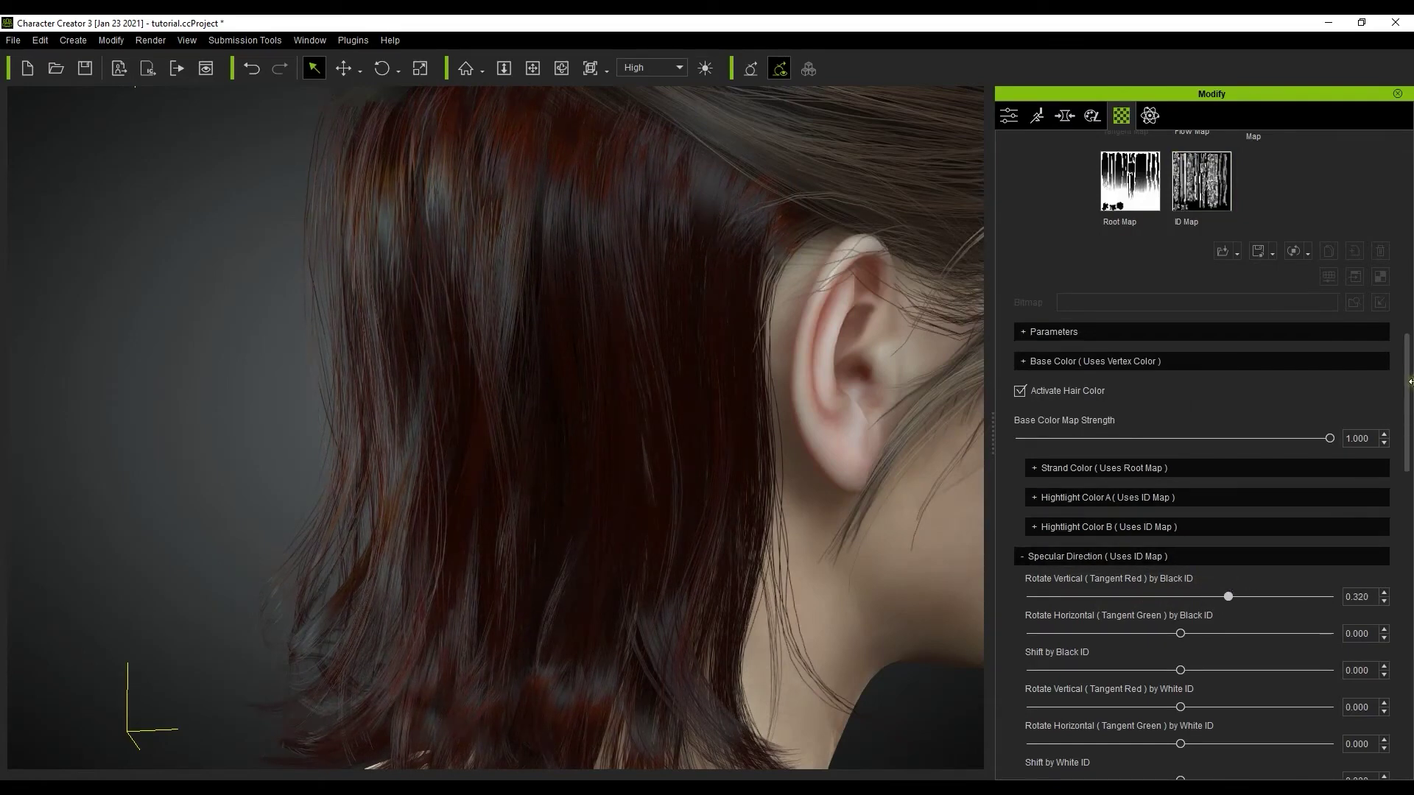
# In Specular Direction, set Shift by Black ID to 0.107, Rotate Vertical by White ID to -0.131 and Shift by White ID to a slightly negative value.
pyautogui.scroll(-2, 1408, 381)
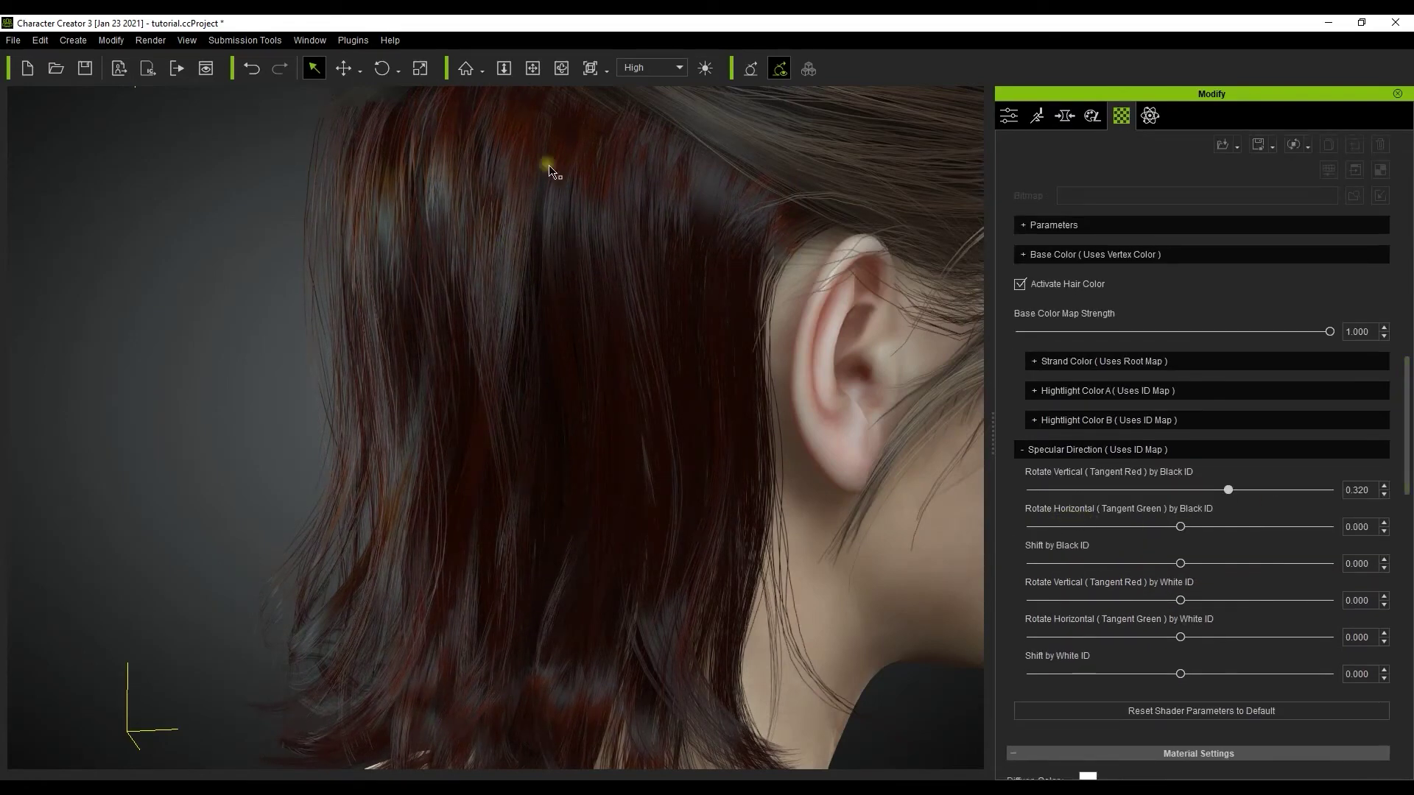
pyautogui.moveTo(1180, 565); pyautogui.dragTo(1164, 604)
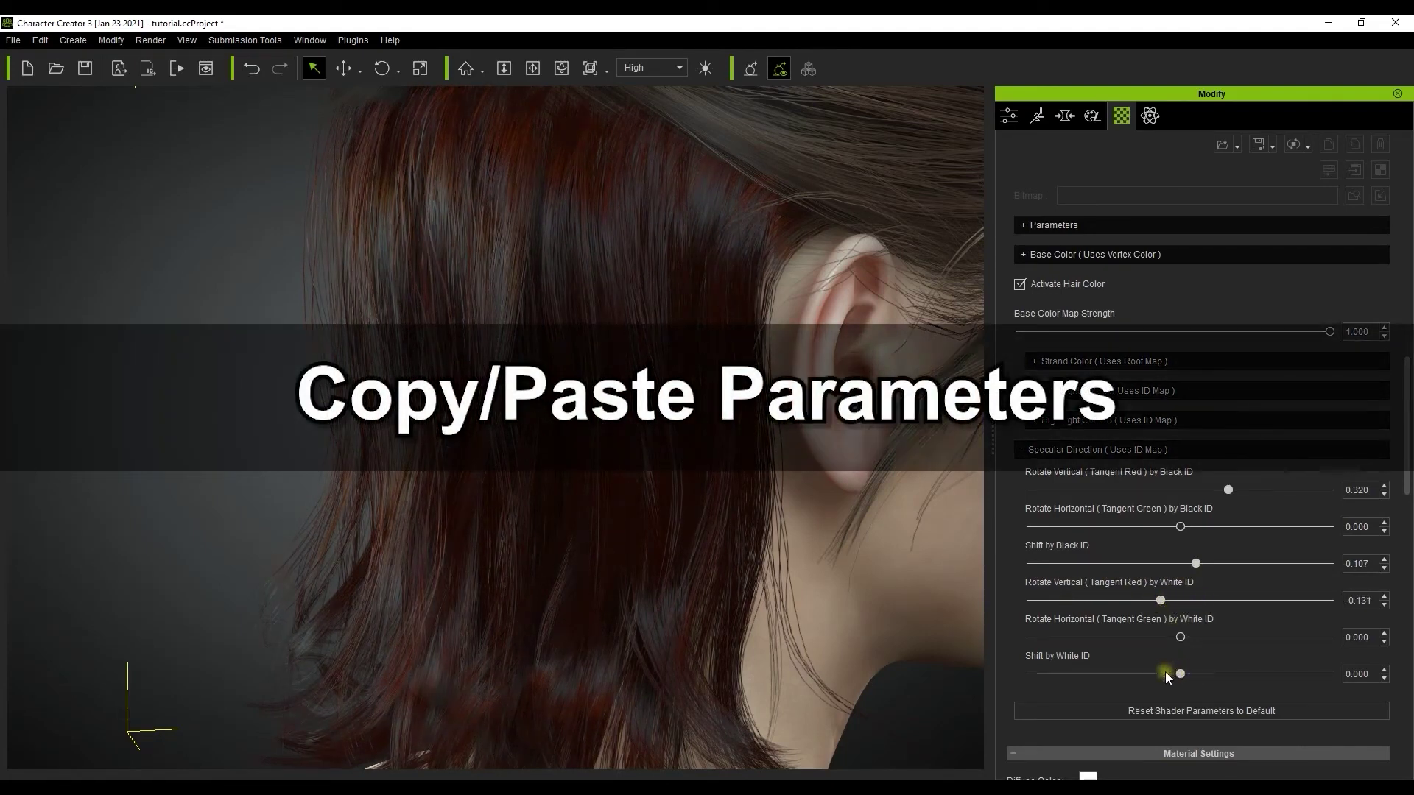
pyautogui.moveTo(1166, 676)
pyautogui.mouseDown()
pyautogui.moveTo(1134, 672)
pyautogui.moveTo(1209, 669)
pyautogui.moveTo(1169, 671)
pyautogui.mouseUp()
pyautogui.moveTo(774, 574)
pyautogui.mouseDown(button='right')
pyautogui.moveTo(932, 565)
pyautogui.moveTo(766, 600)
pyautogui.mouseUp(button='right')
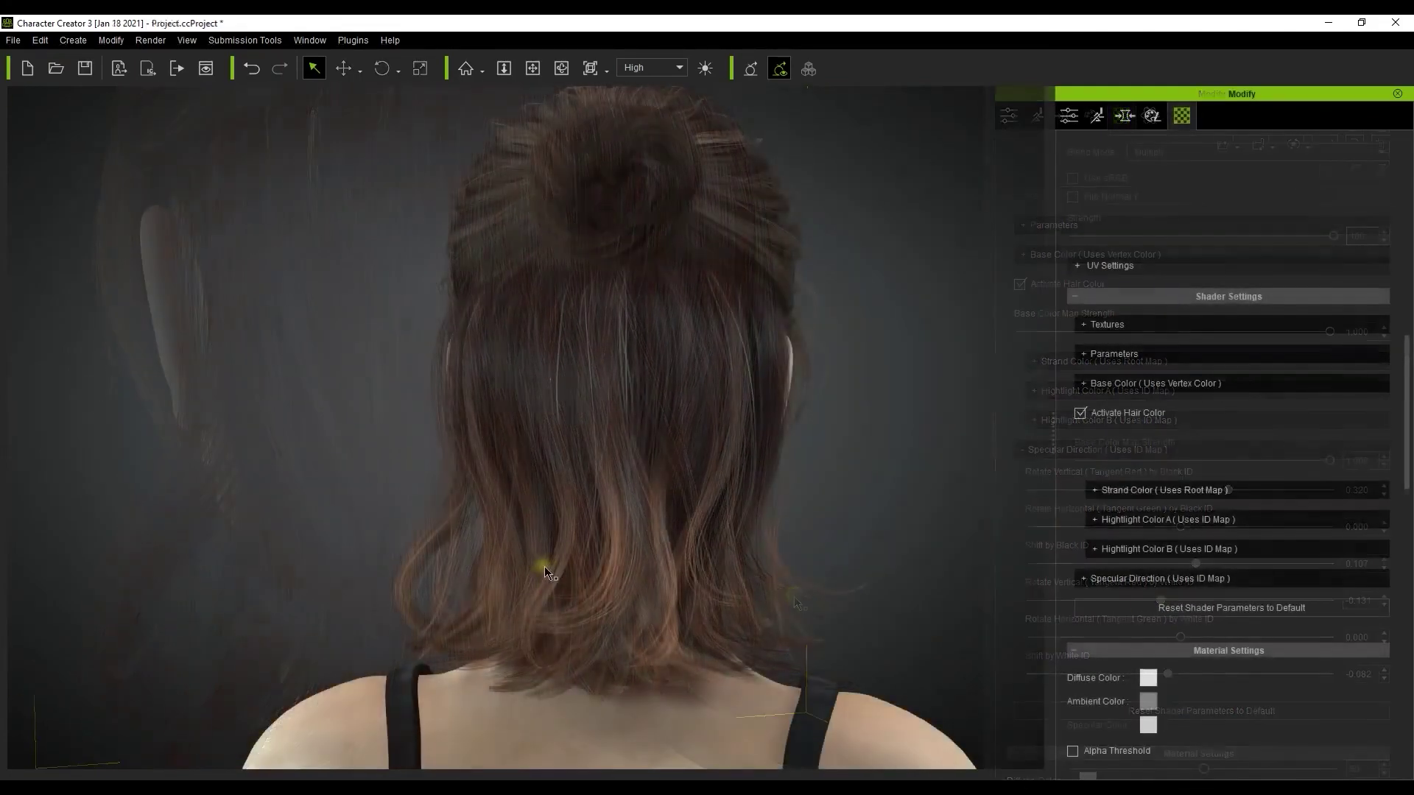
# In Project.ccProject, copy the Real_Hair material's parameters and paste them onto the Bang mesh's Hair material.
pyautogui.moveTo(543, 568); pyautogui.dragTo(597, 549, button='right')
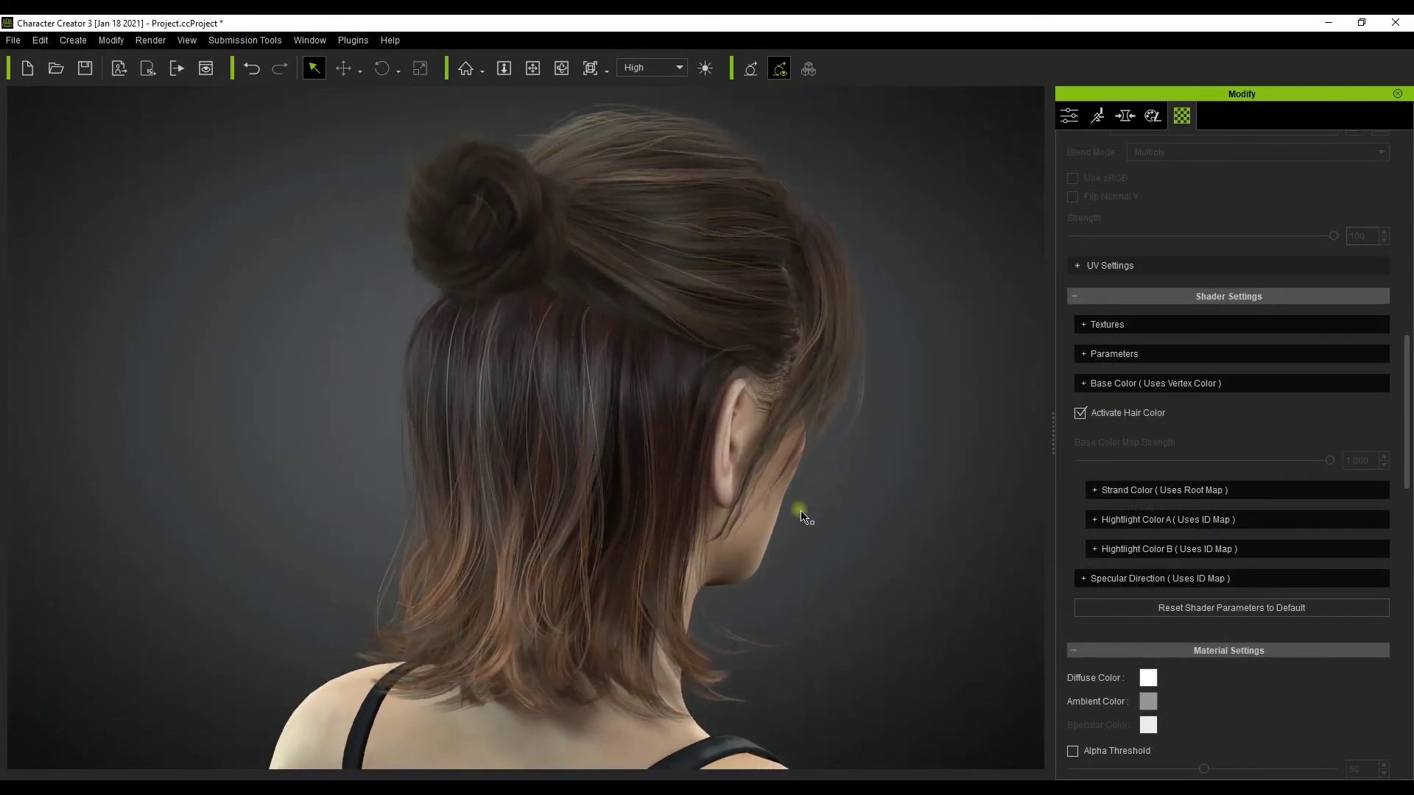
pyautogui.click(1204, 290)
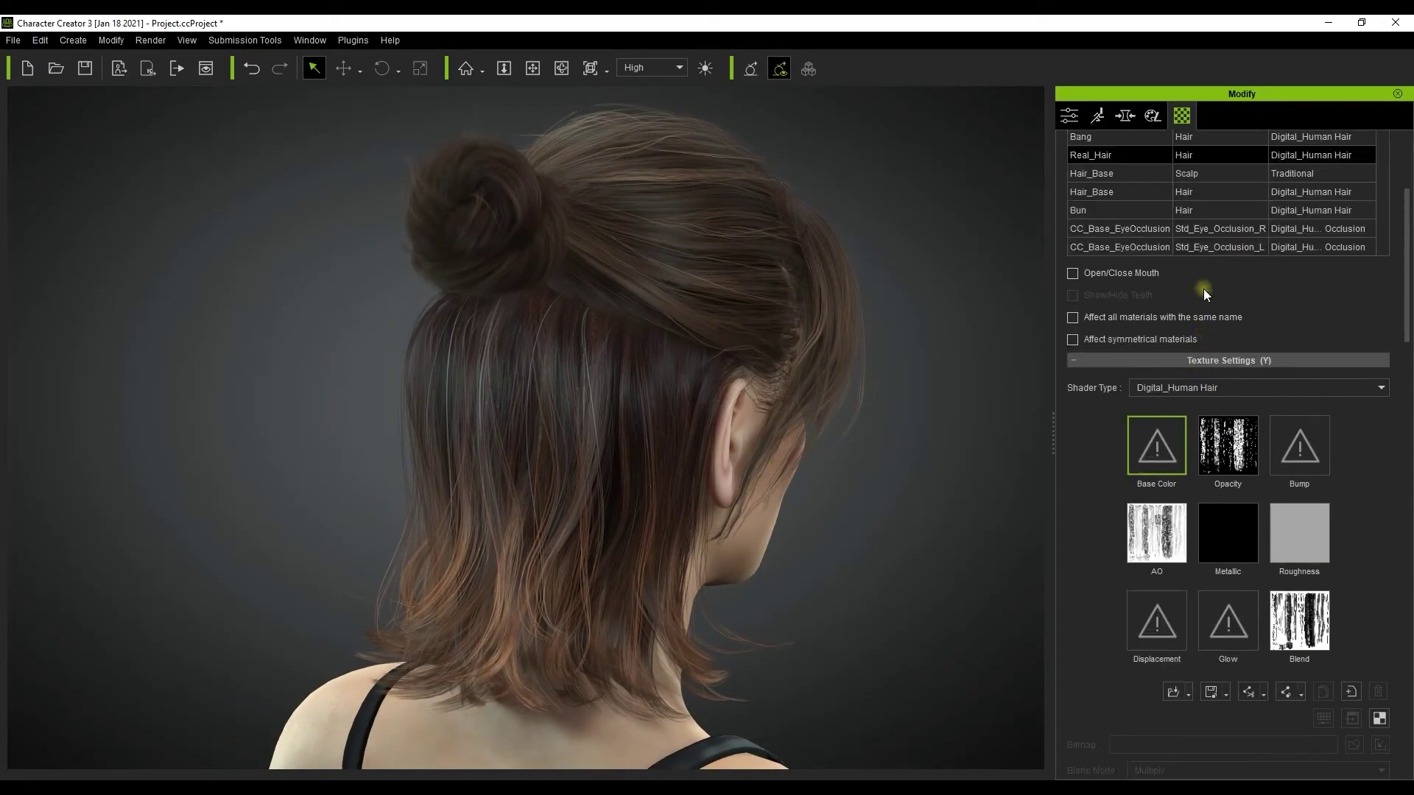
pyautogui.scroll(3, 1203, 289)
pyautogui.scroll(2, 1176, 290)
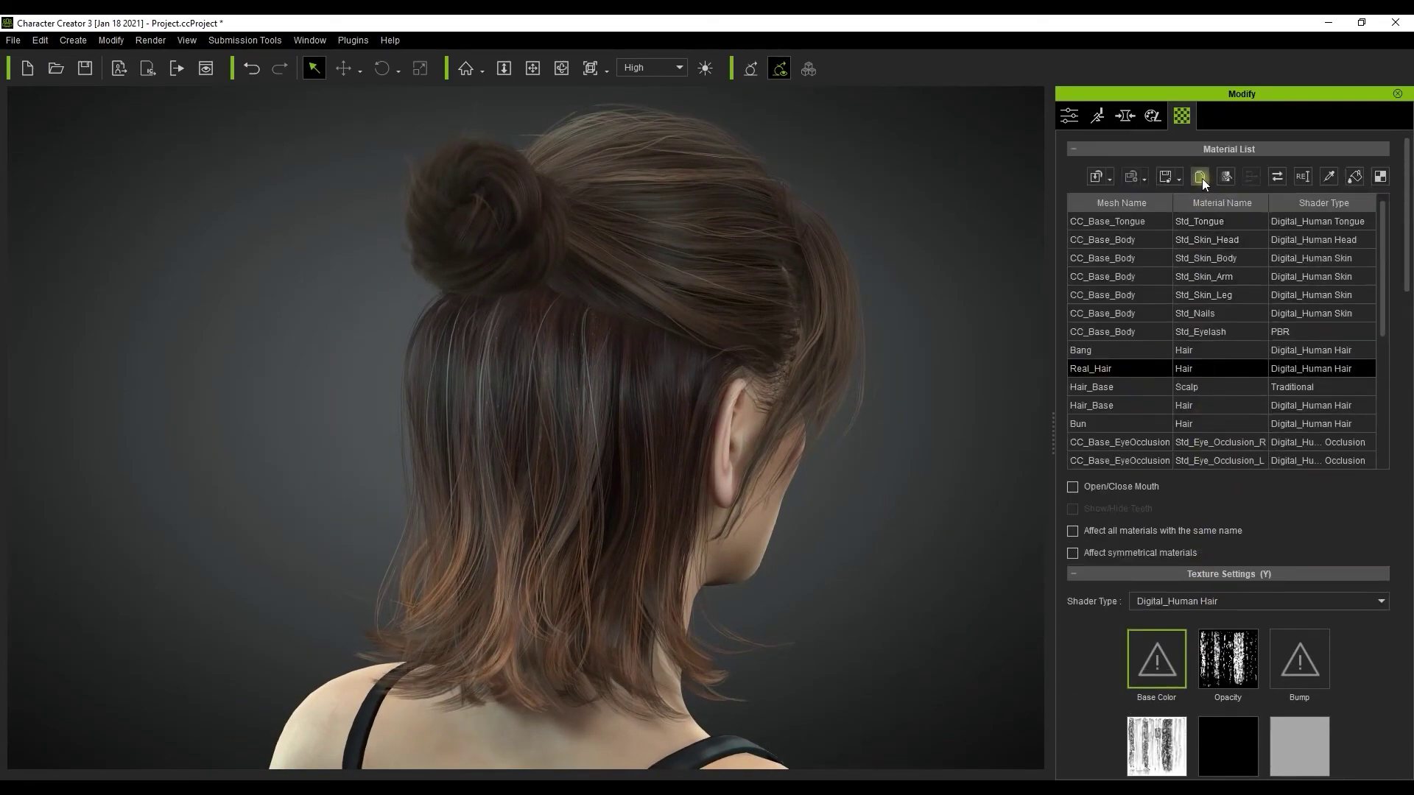
pyautogui.click(1199, 351)
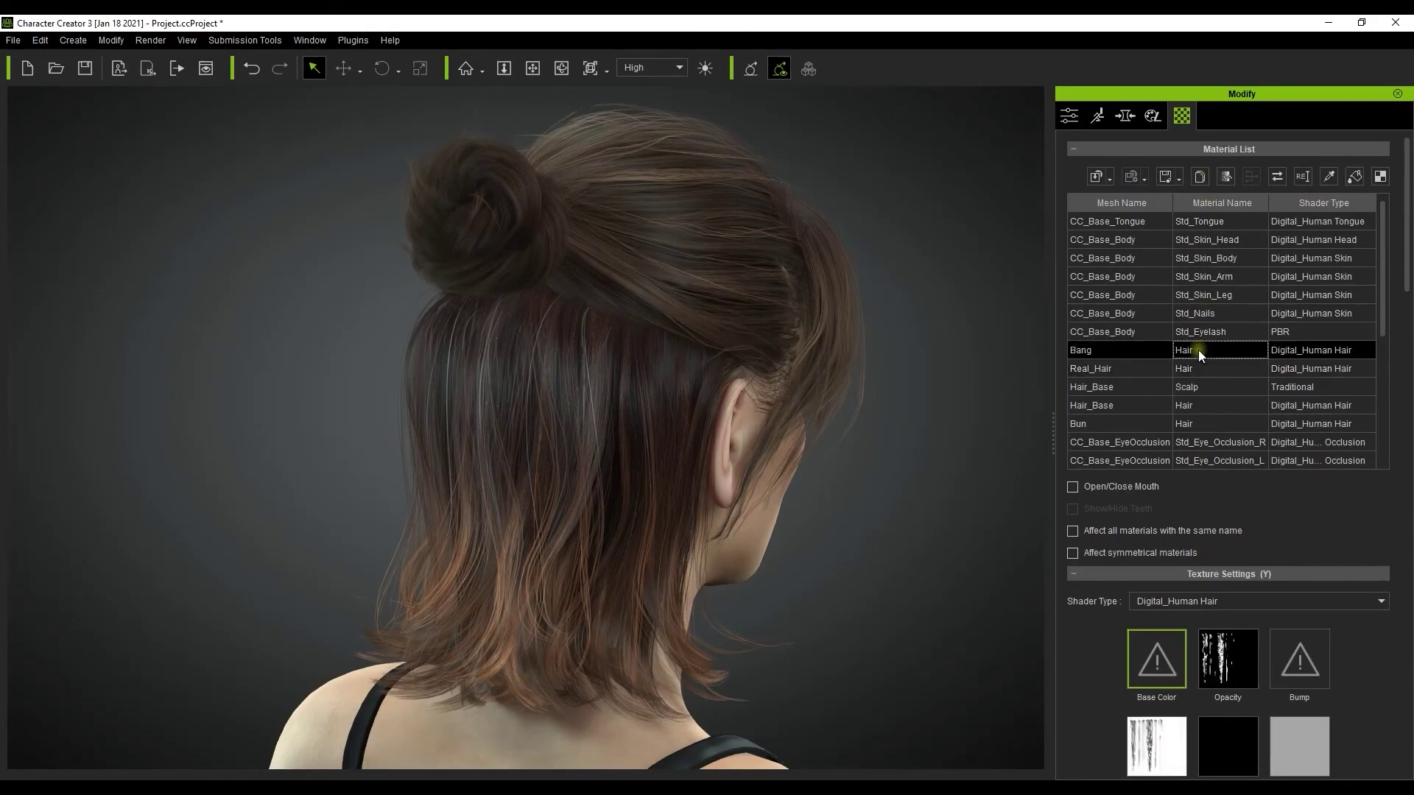
pyautogui.click(1229, 177)
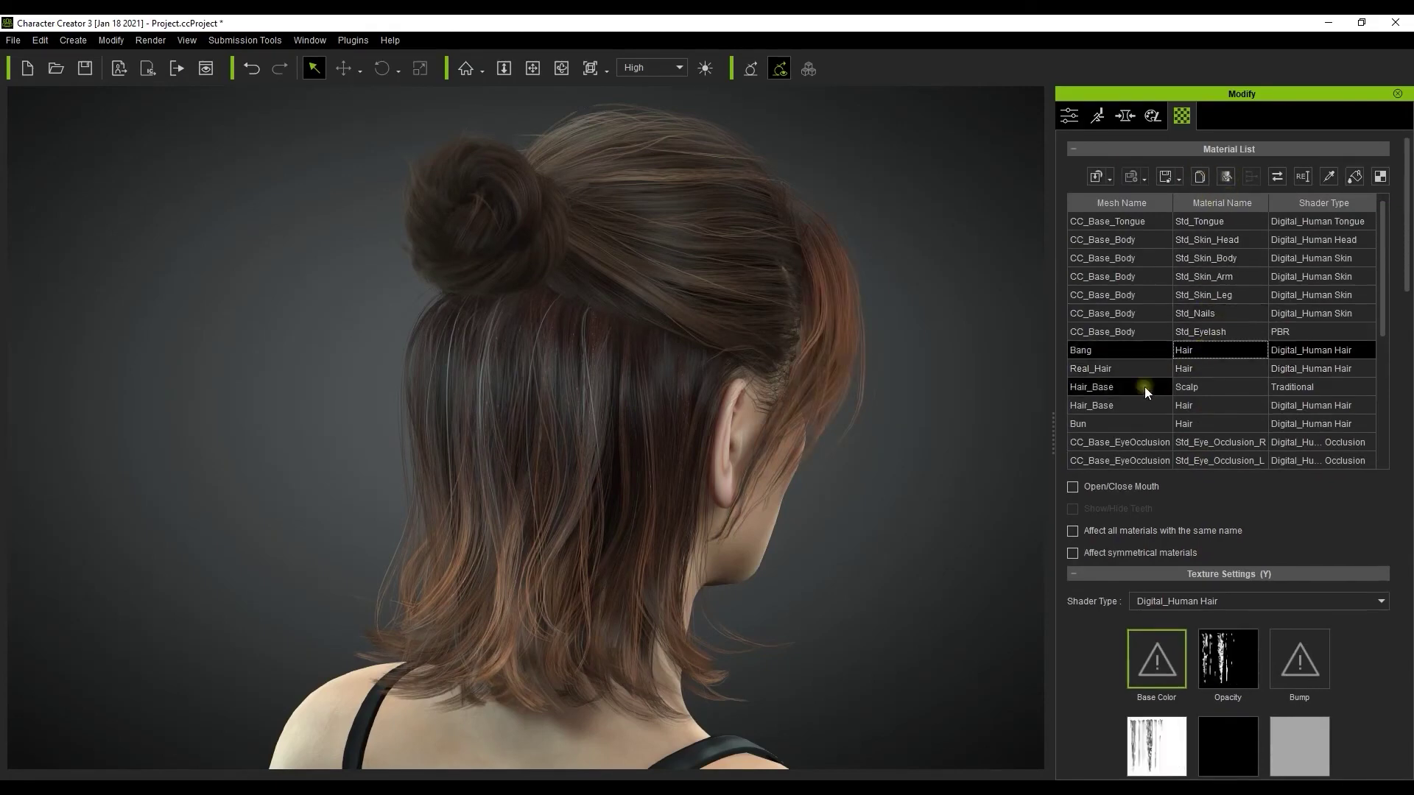
# Paste the copied hair parameters onto the Hair materials of the Hair_Base and Bun meshes.
pyautogui.click(1138, 406)
pyautogui.click(1229, 177)
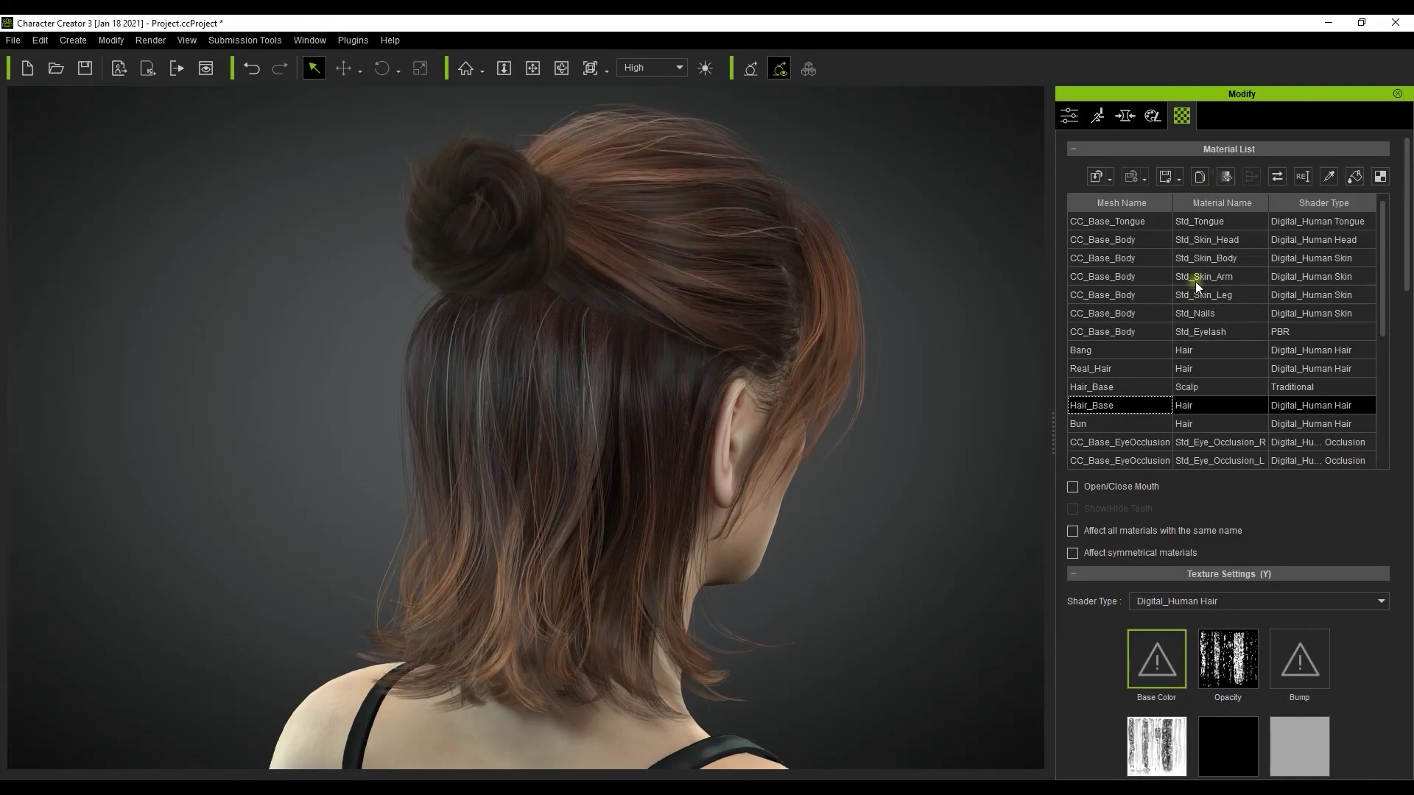
pyautogui.click(1139, 425)
pyautogui.click(1231, 176)
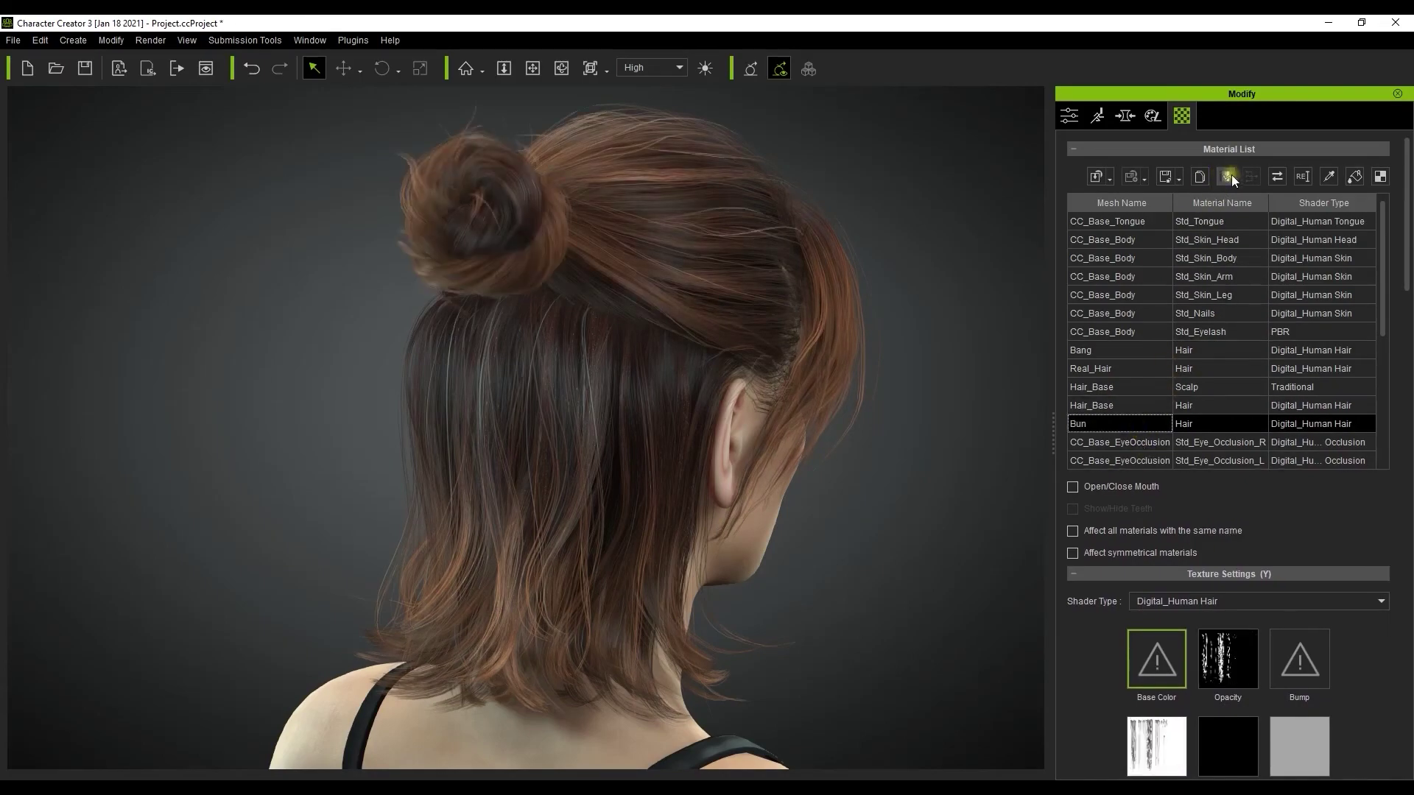
pyautogui.moveTo(876, 404); pyautogui.dragTo(672, 489, button='right')
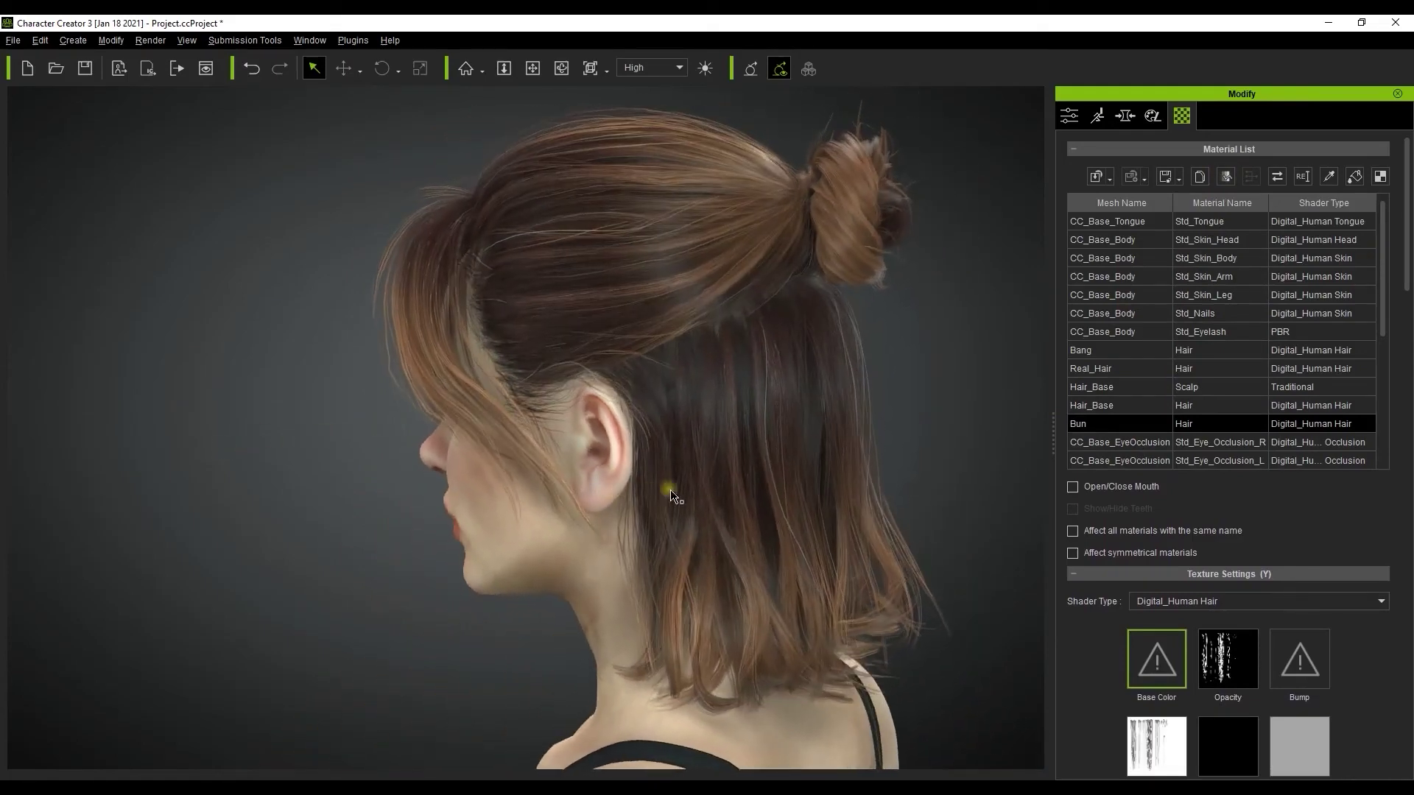
# Enable Affect all materials with the same name, select the Real_Hair material and expand its Strand Color settings.
pyautogui.click(1074, 531)
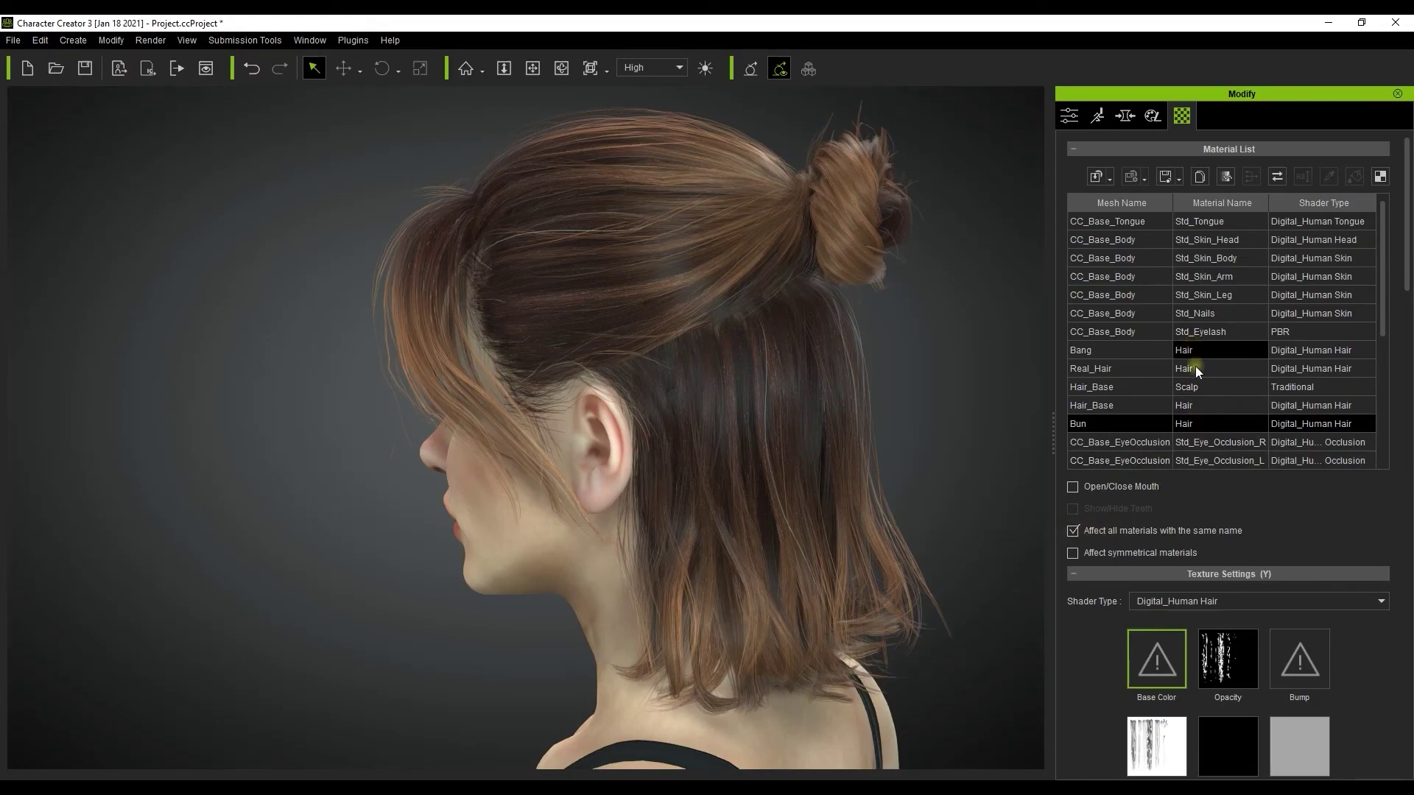
pyautogui.click(1195, 575)
pyautogui.click(1111, 369)
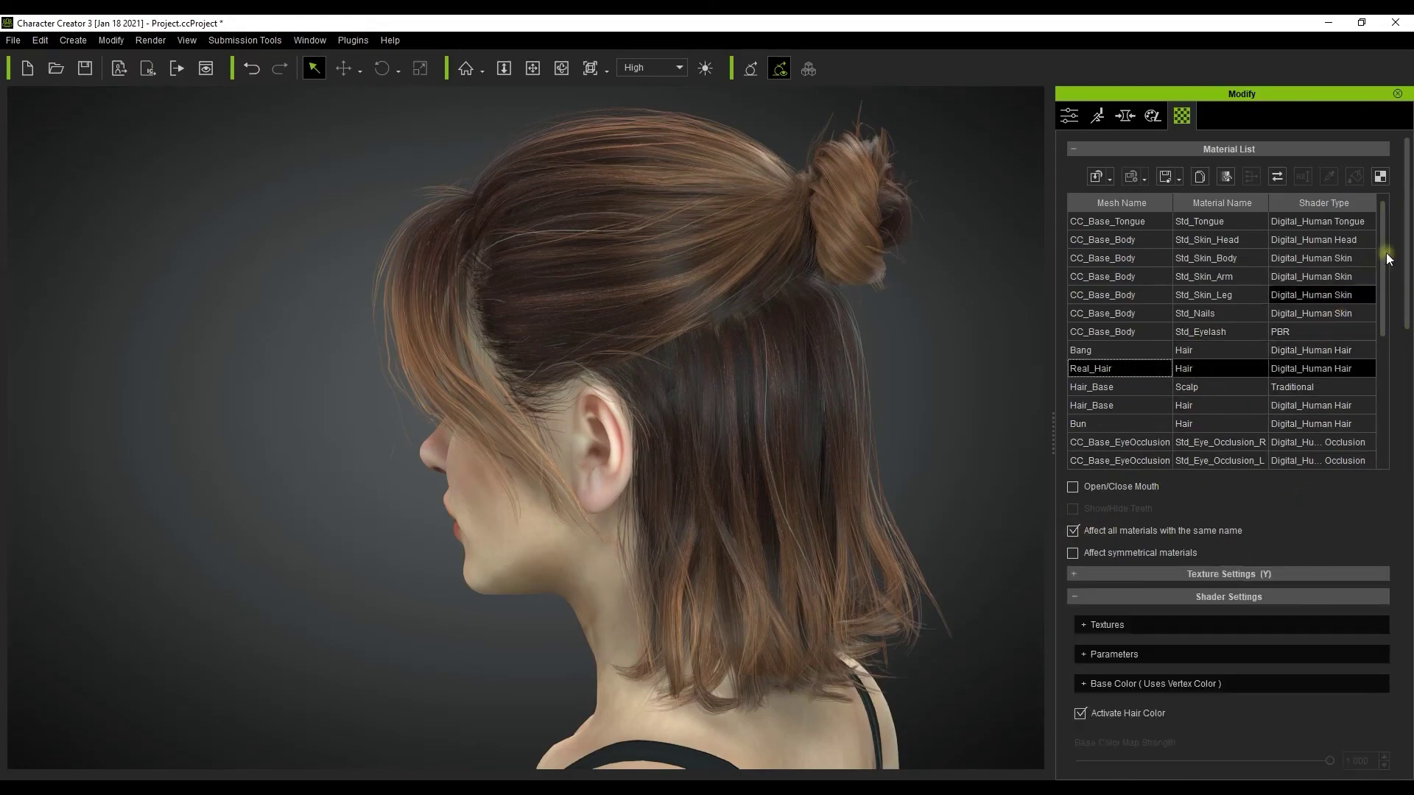
pyautogui.moveTo(1406, 243); pyautogui.dragTo(1406, 324)
pyautogui.click(1181, 472)
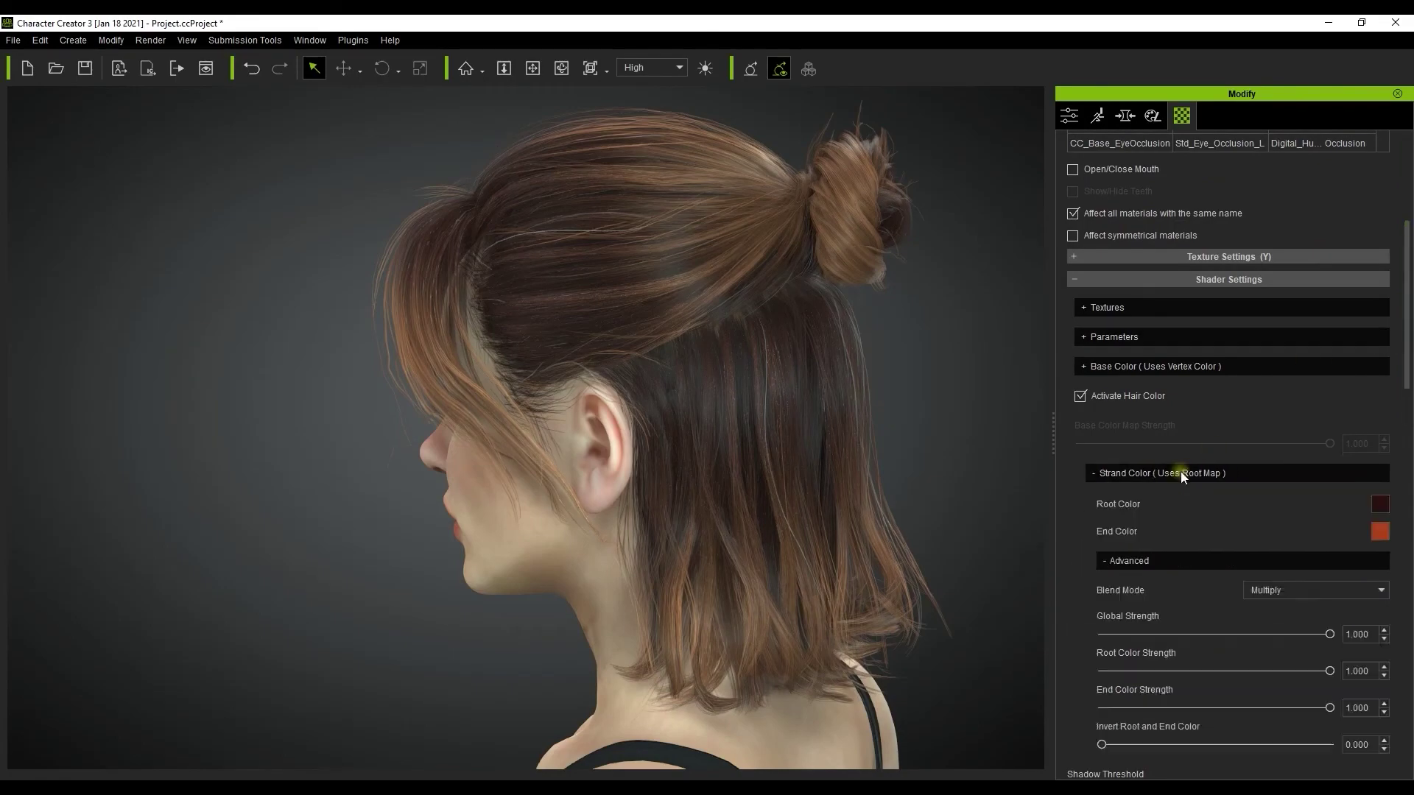
# Try a green Strand Color End Color on all materials sharing the name Hair, discarding the color change.
pyautogui.click(1381, 531)
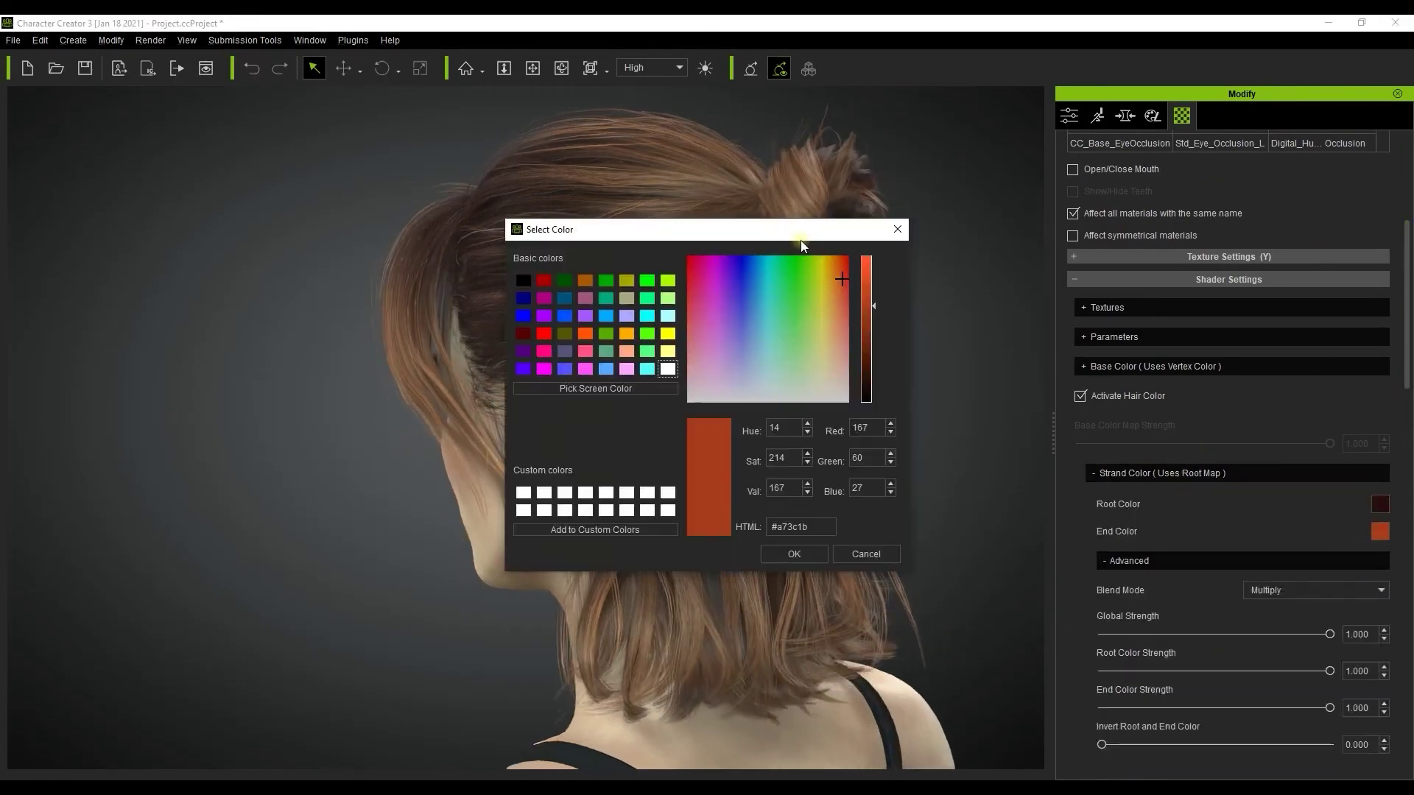
pyautogui.moveTo(801, 240); pyautogui.dragTo(1200, 261)
pyautogui.click(1192, 342)
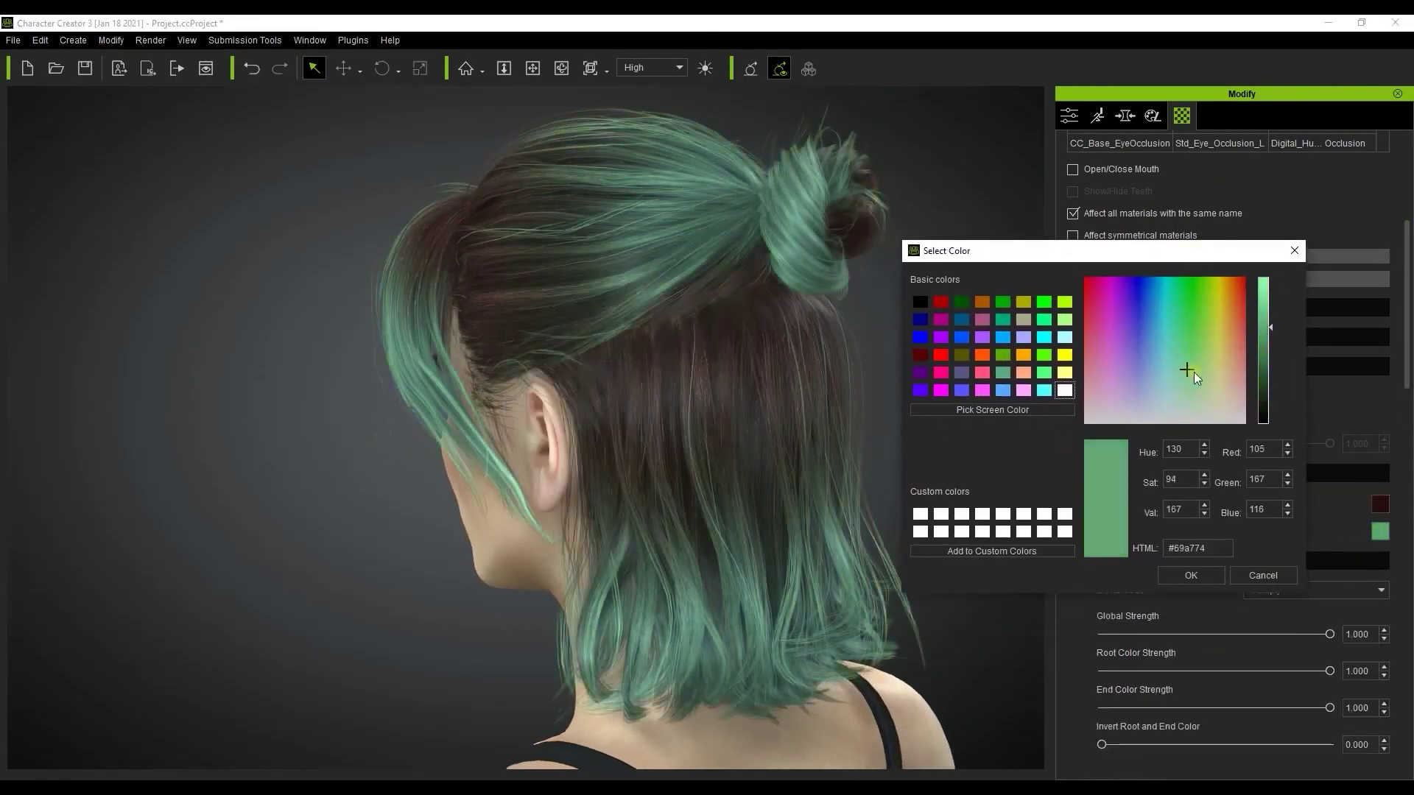
pyautogui.moveTo(1195, 373)
pyautogui.mouseDown()
pyautogui.moveTo(1197, 395)
pyautogui.moveTo(1208, 335)
pyautogui.moveTo(1195, 346)
pyautogui.moveTo(1206, 387)
pyautogui.mouseUp()
pyautogui.click(1271, 581)
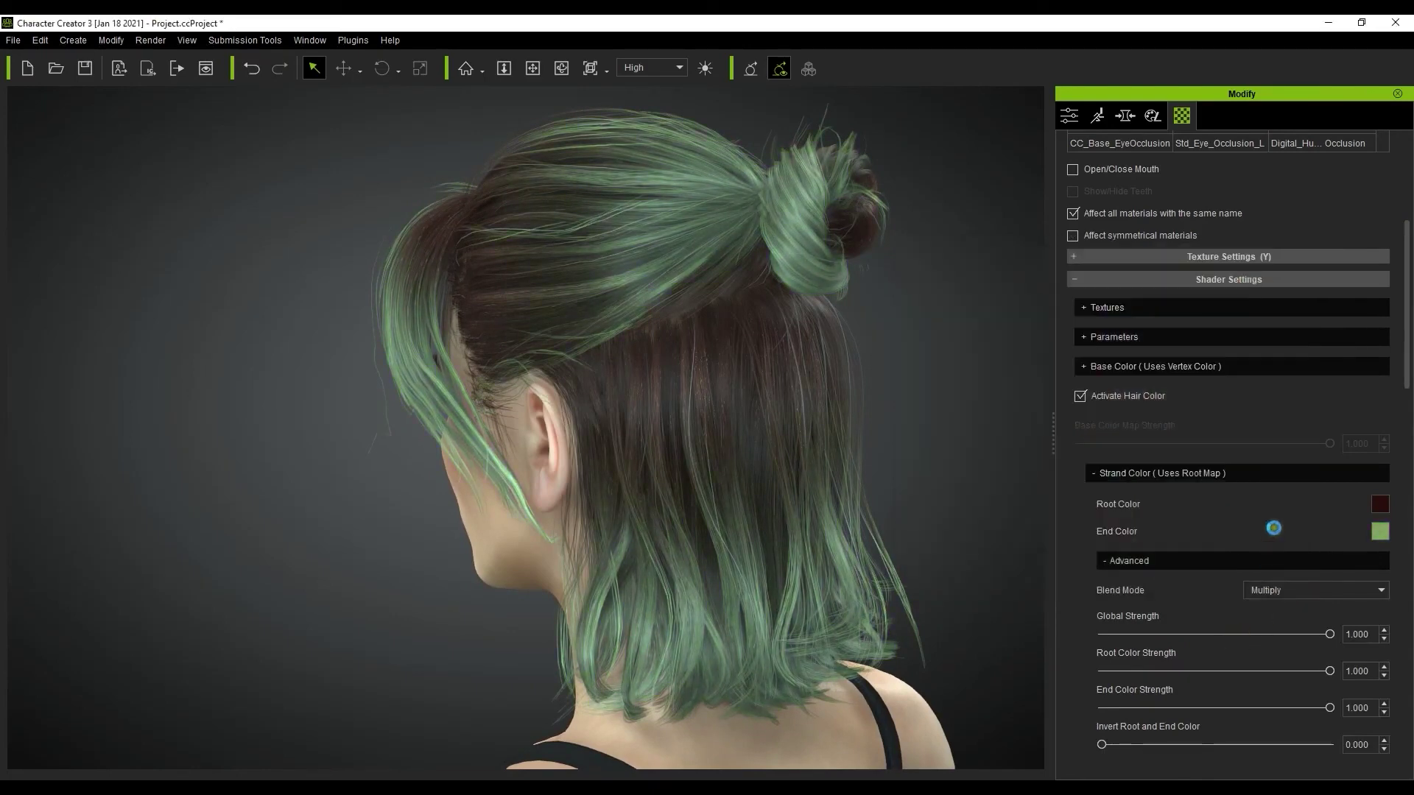
# Turn off Affect all materials with the same name and multi-select the Hair materials of Bang, Real_Hair, Hair_Base and Bun.
pyautogui.scroll(5, 1142, 514)
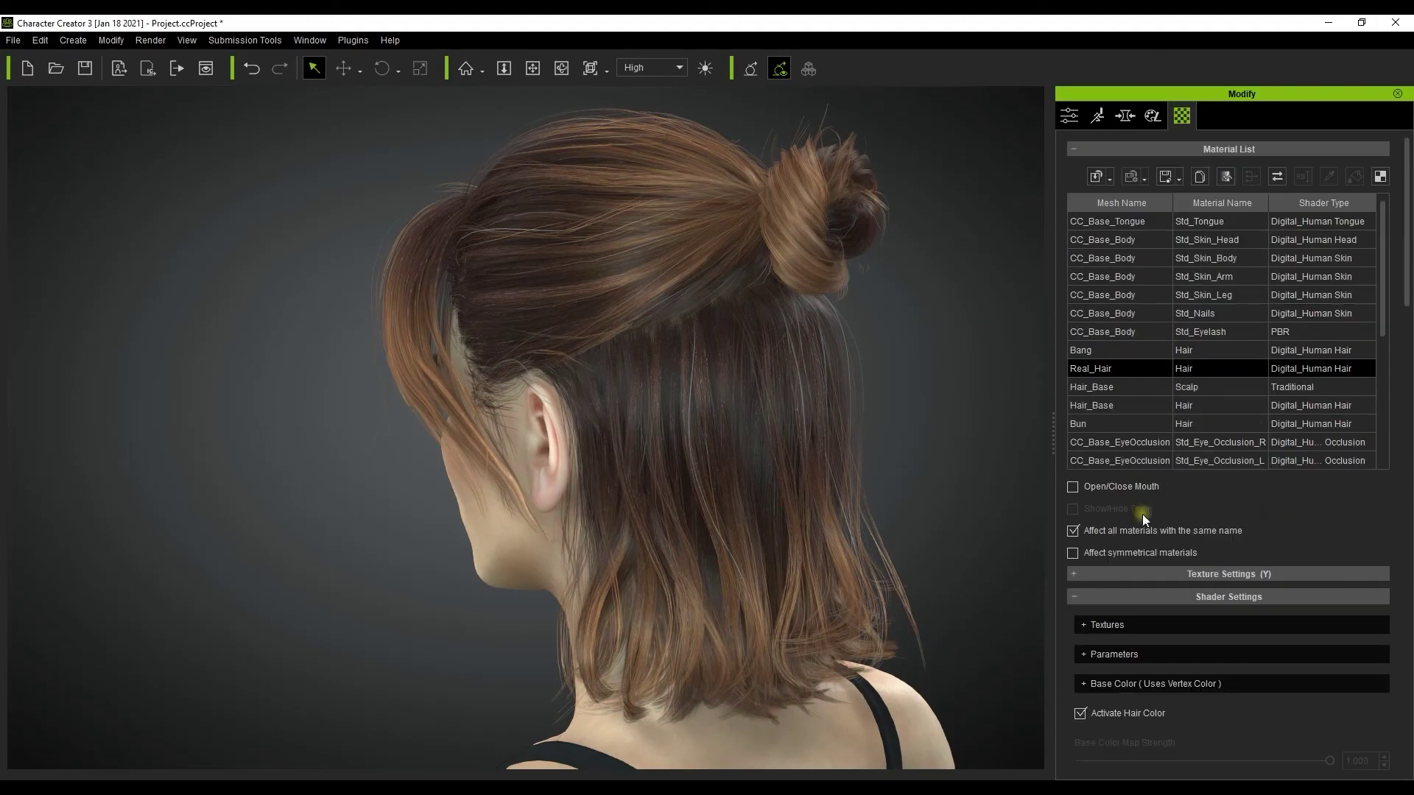
pyautogui.click(1072, 530)
pyautogui.keyDown('ctrl'); pyautogui.click(1183, 351); pyautogui.keyUp('ctrl')
pyautogui.keyDown('ctrl'); pyautogui.click(1186, 405); pyautogui.keyUp('ctrl')
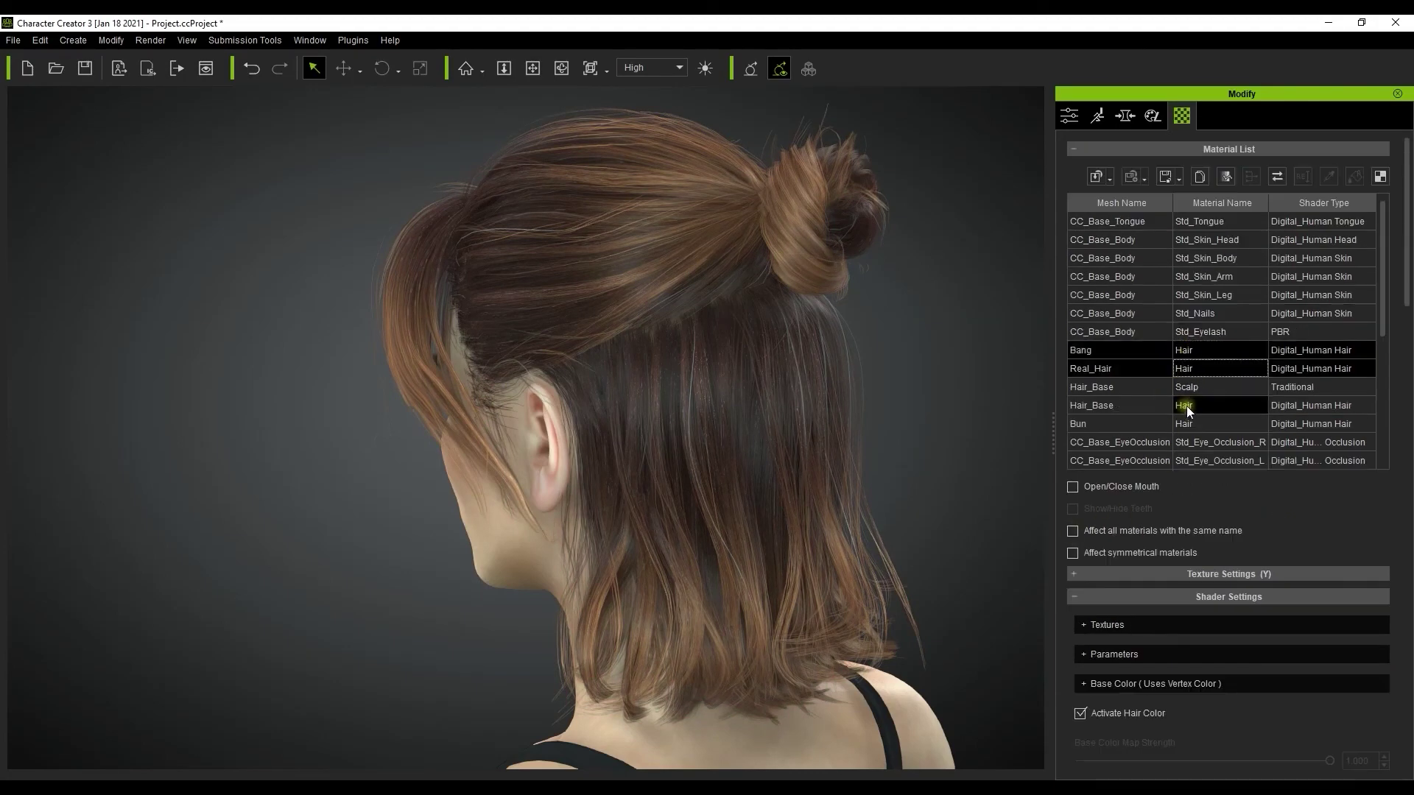
pyautogui.keyDown('ctrl'); pyautogui.click(1185, 418); pyautogui.keyUp('ctrl')
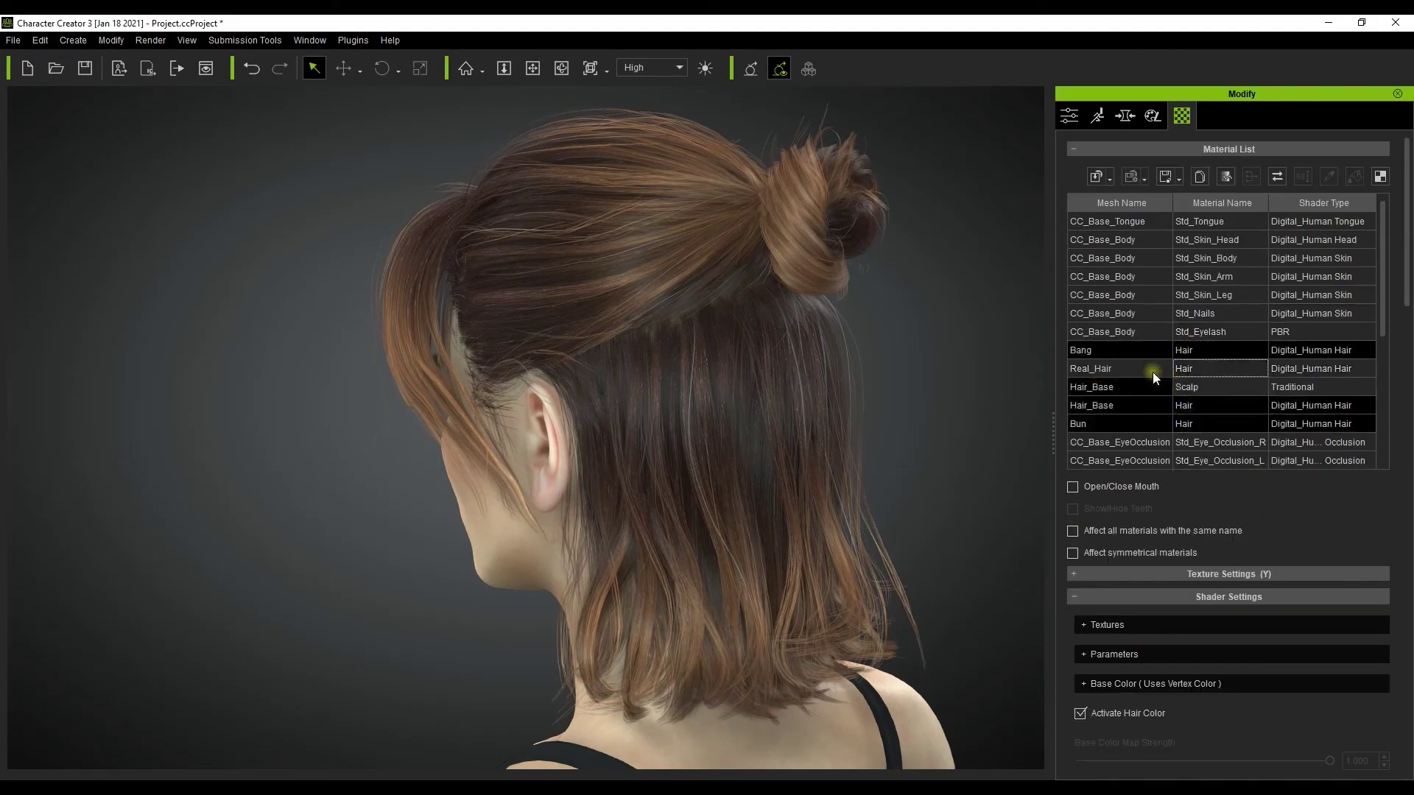
# Try a muted green End Color on the four selected hair materials, discarding the color change.
pyautogui.scroll(-3, 1370, 510)
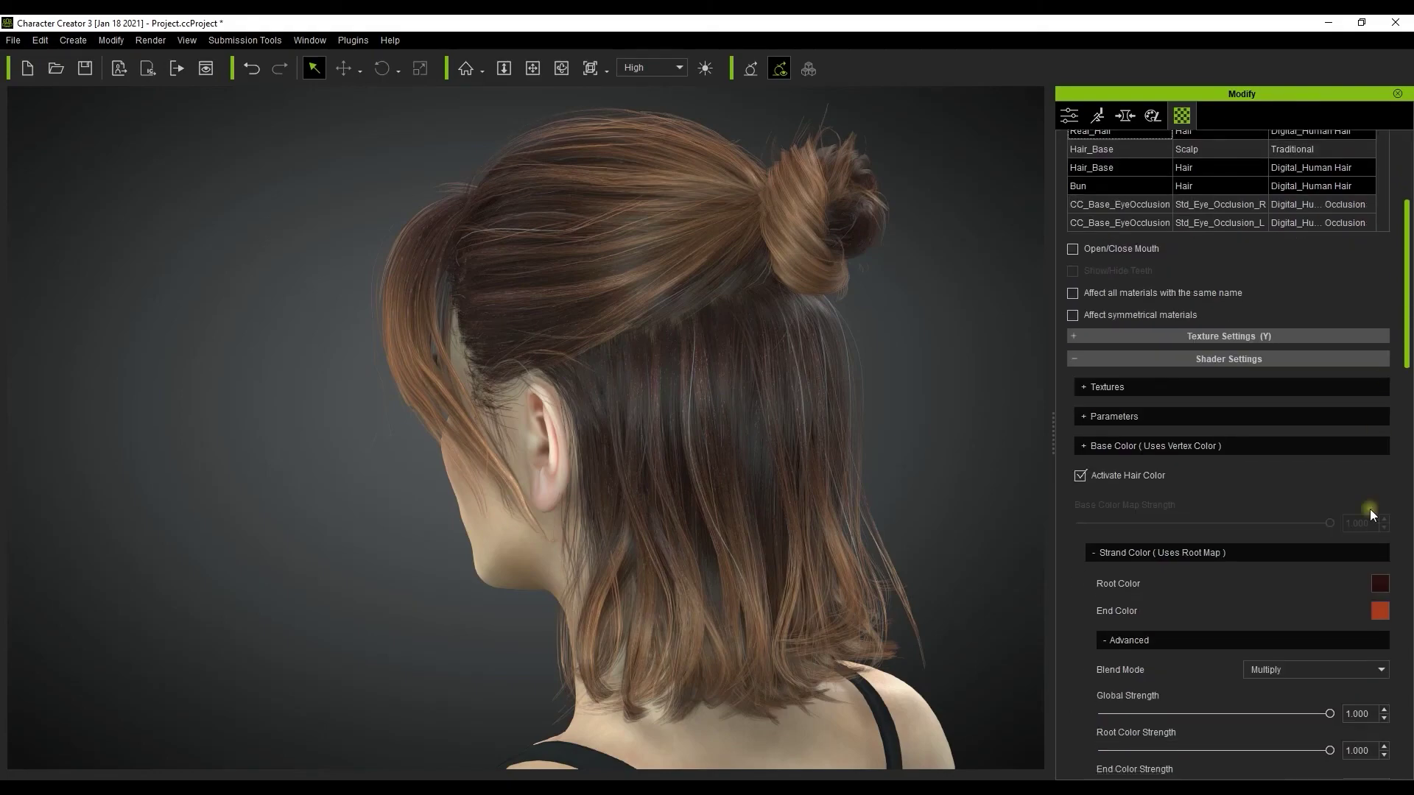
pyautogui.click(1381, 603)
pyautogui.moveTo(830, 228); pyautogui.dragTo(1209, 282)
pyautogui.click(1149, 379)
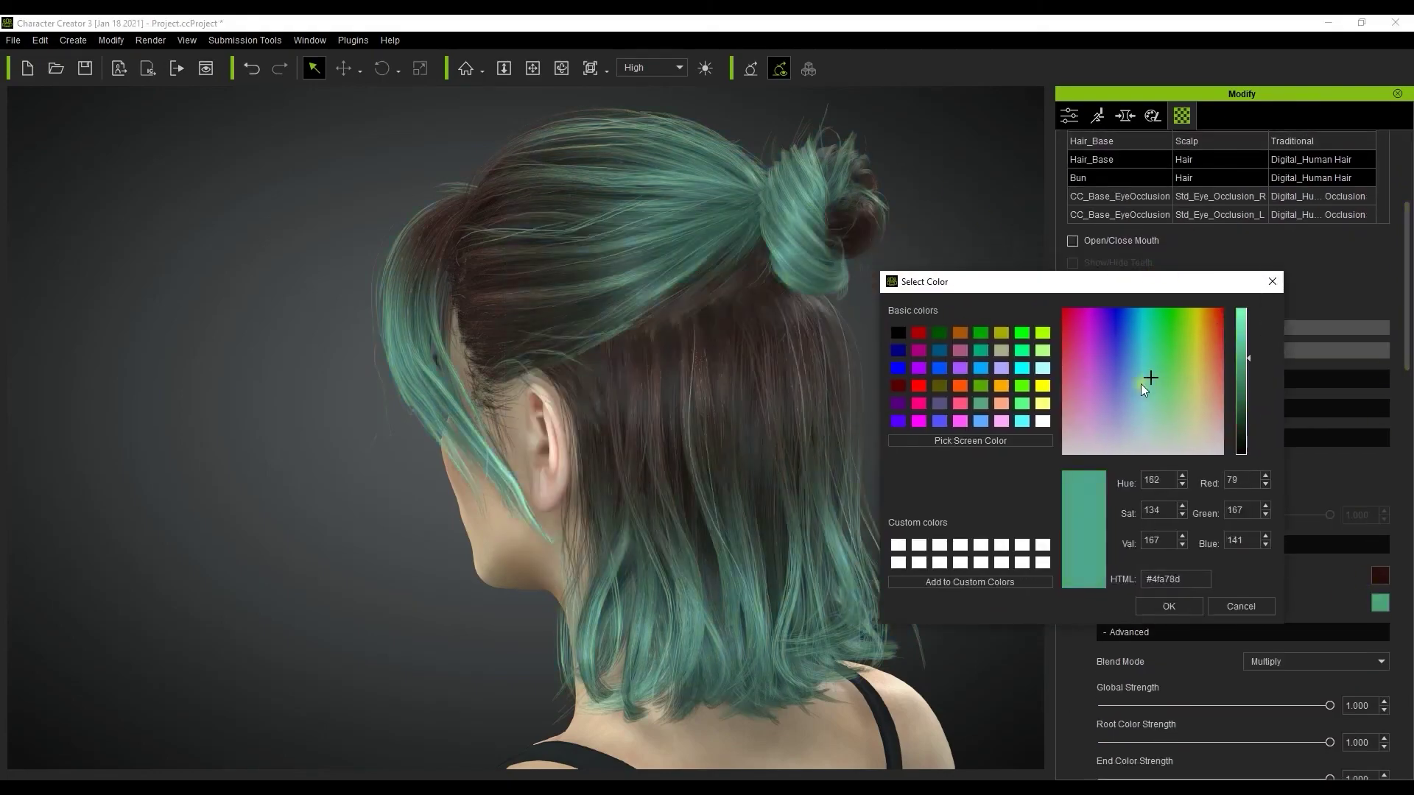
pyautogui.moveTo(1142, 383); pyautogui.dragTo(1166, 412)
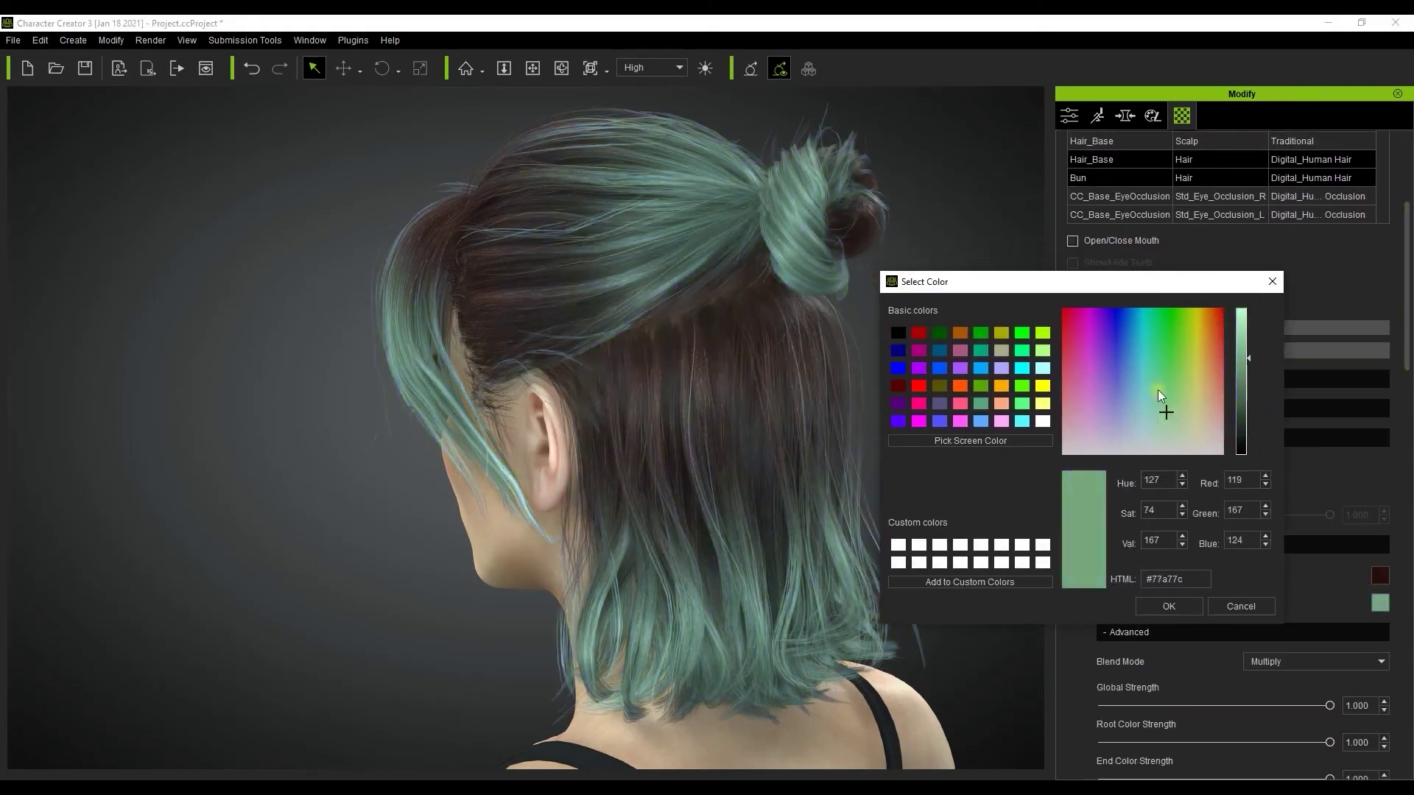
pyautogui.click(1248, 612)
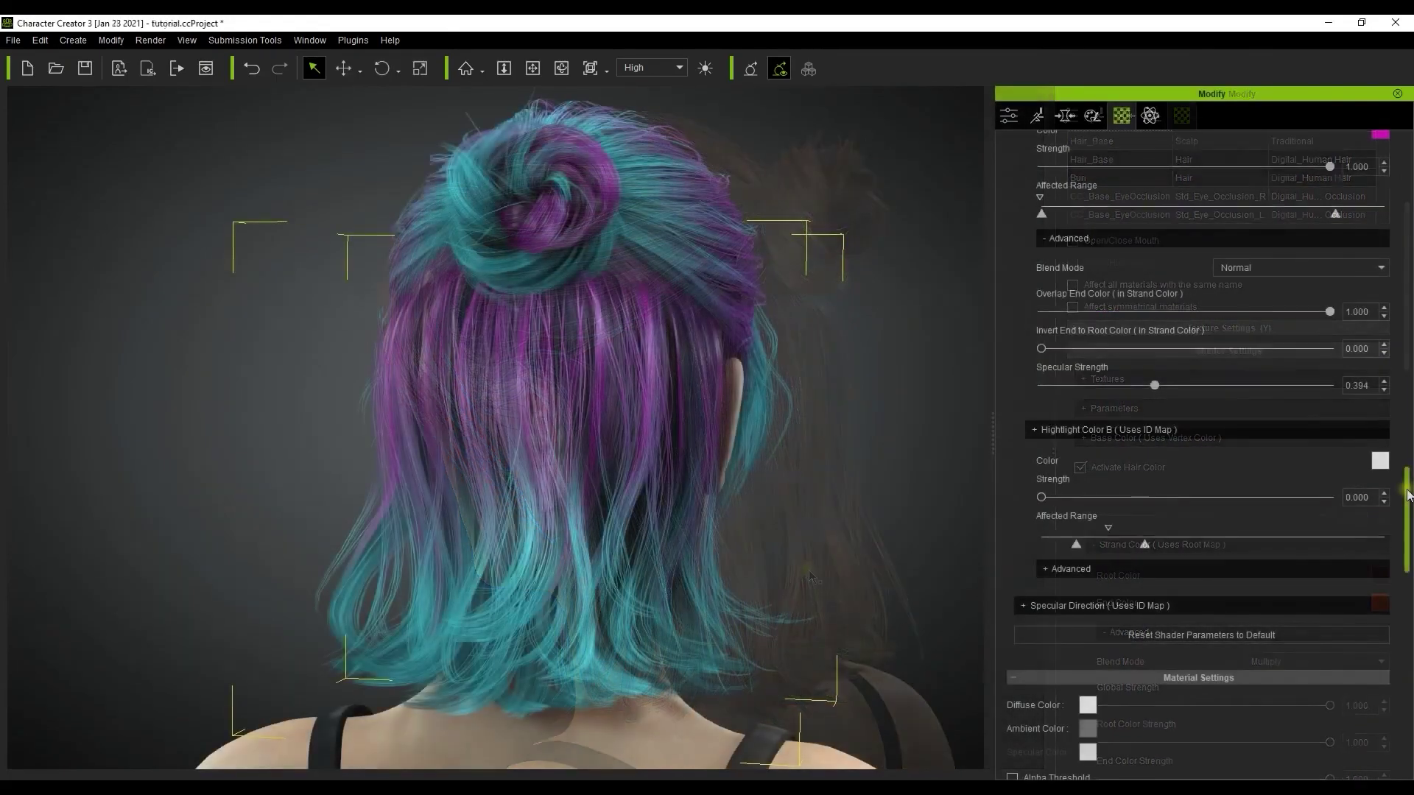
# Save the Real_Hair mesh's Hair material to the Materials Lib folder as an iClone material file named ombre_hair_01.
pyautogui.moveTo(1409, 495); pyautogui.dragTo(1397, 151)
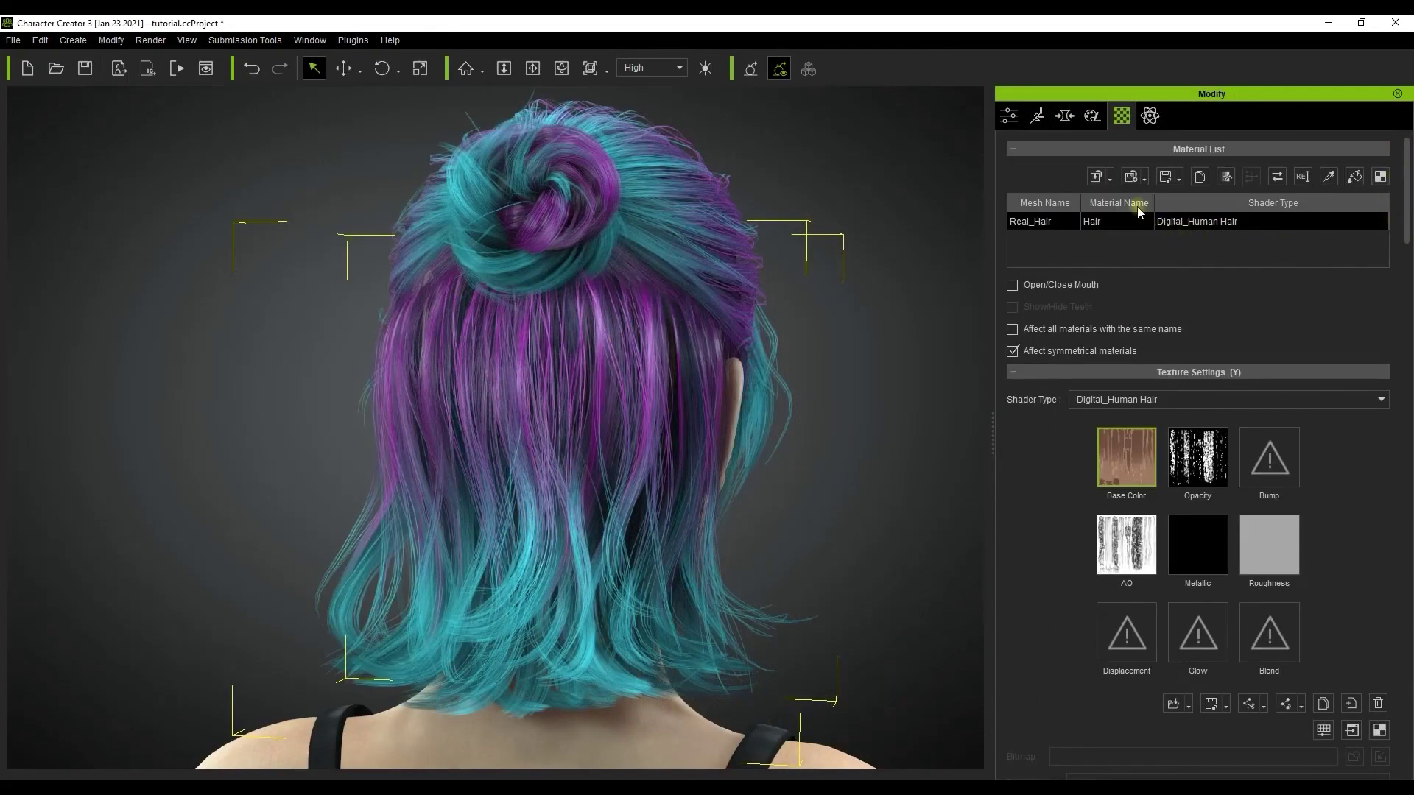
pyautogui.click(1146, 183)
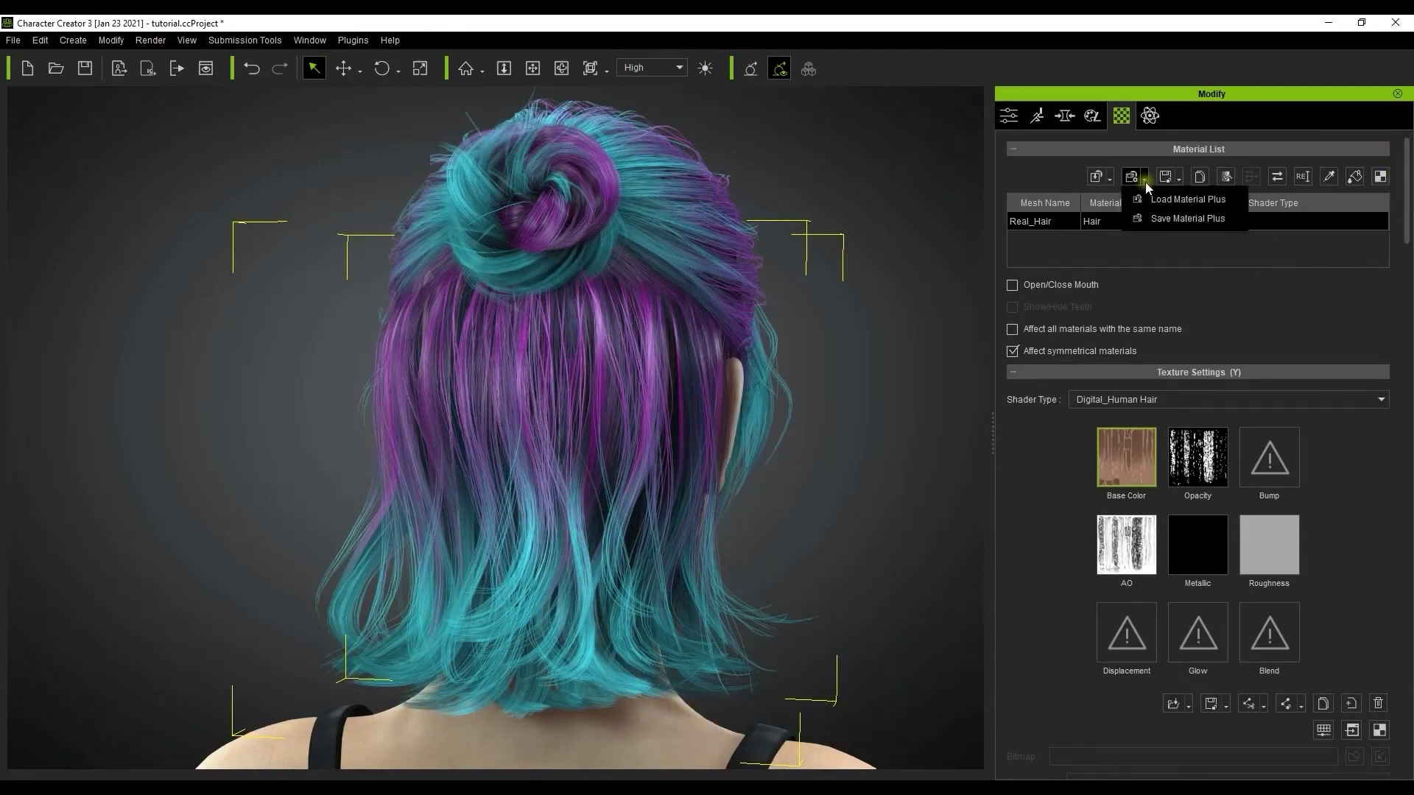
pyautogui.click(1109, 177)
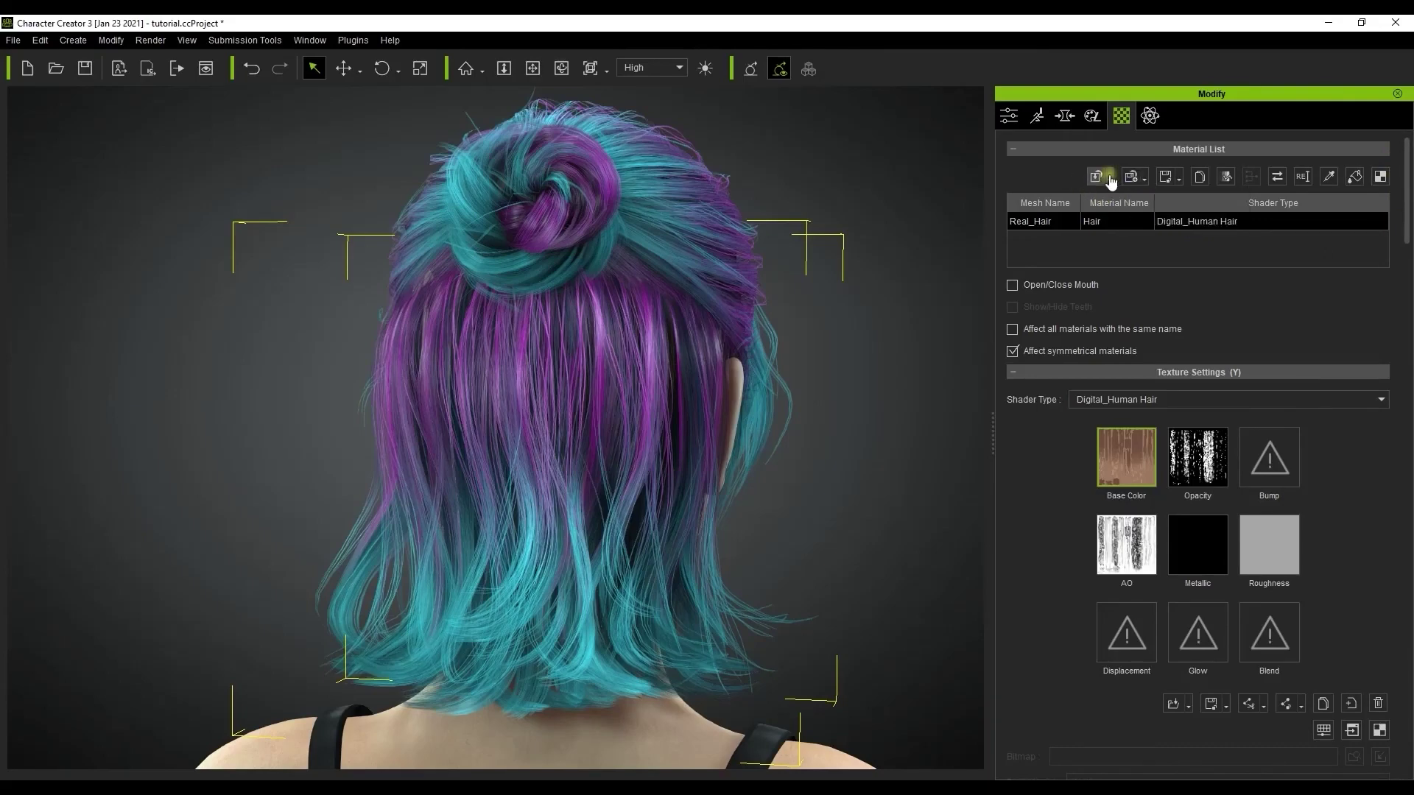
pyautogui.click(1110, 177)
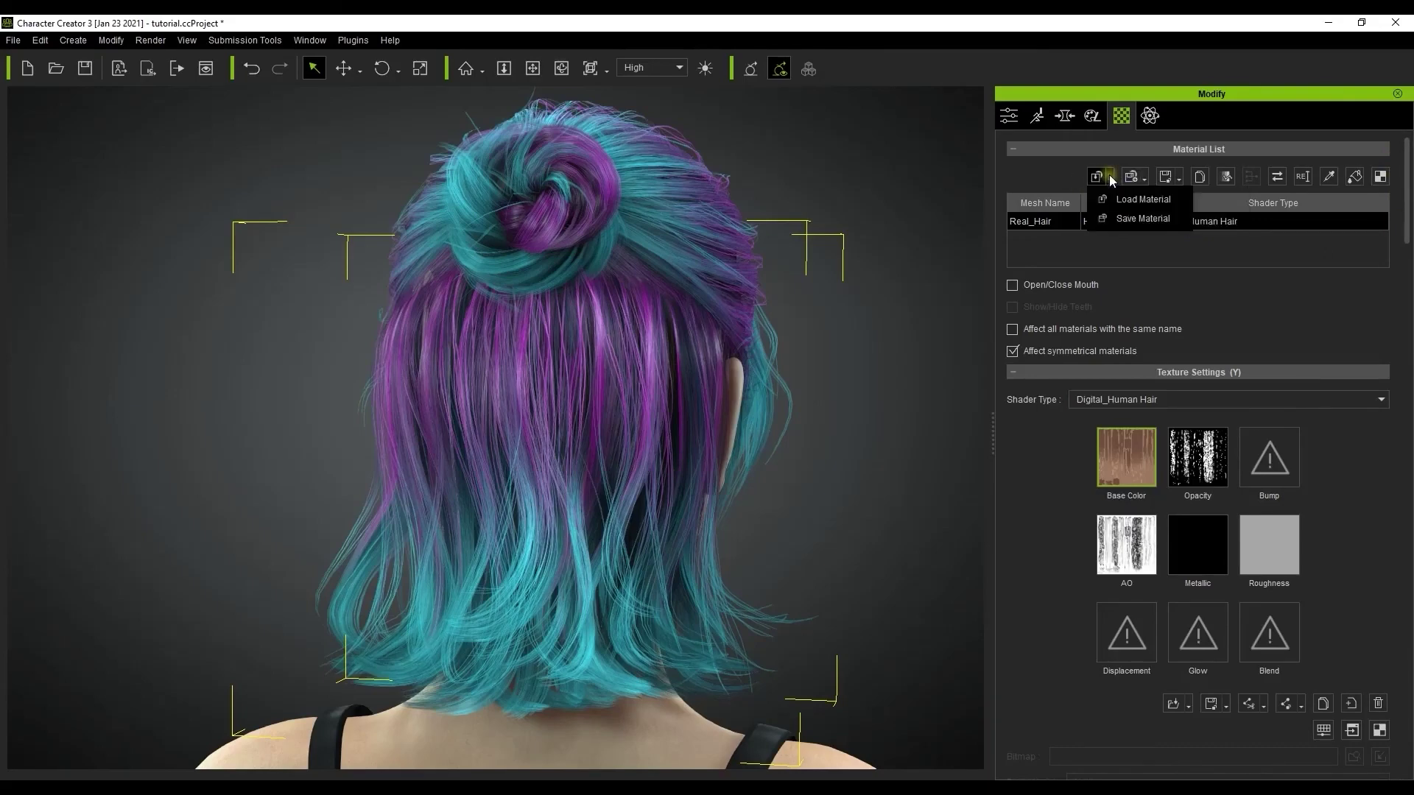
pyautogui.click(1127, 221)
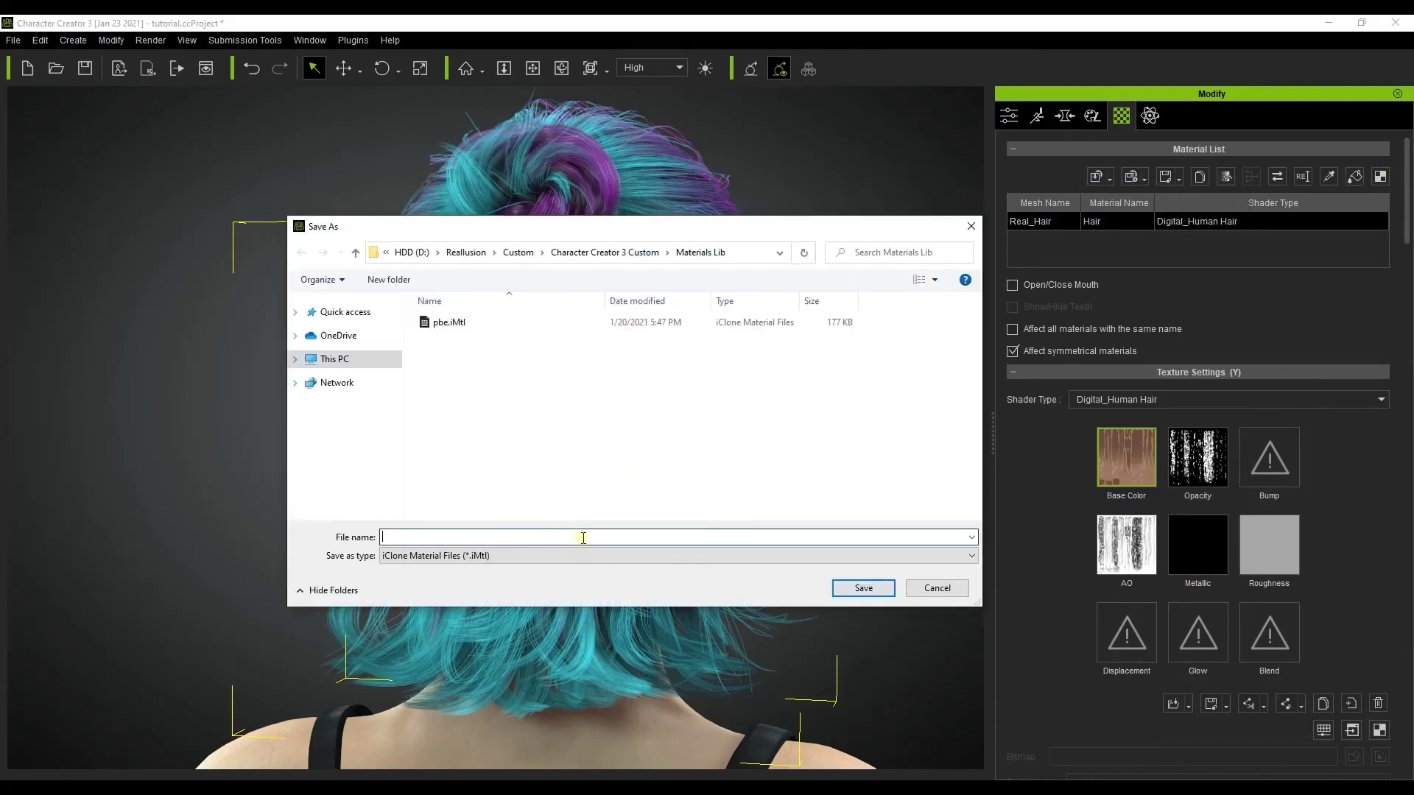
pyautogui.write('ombre')
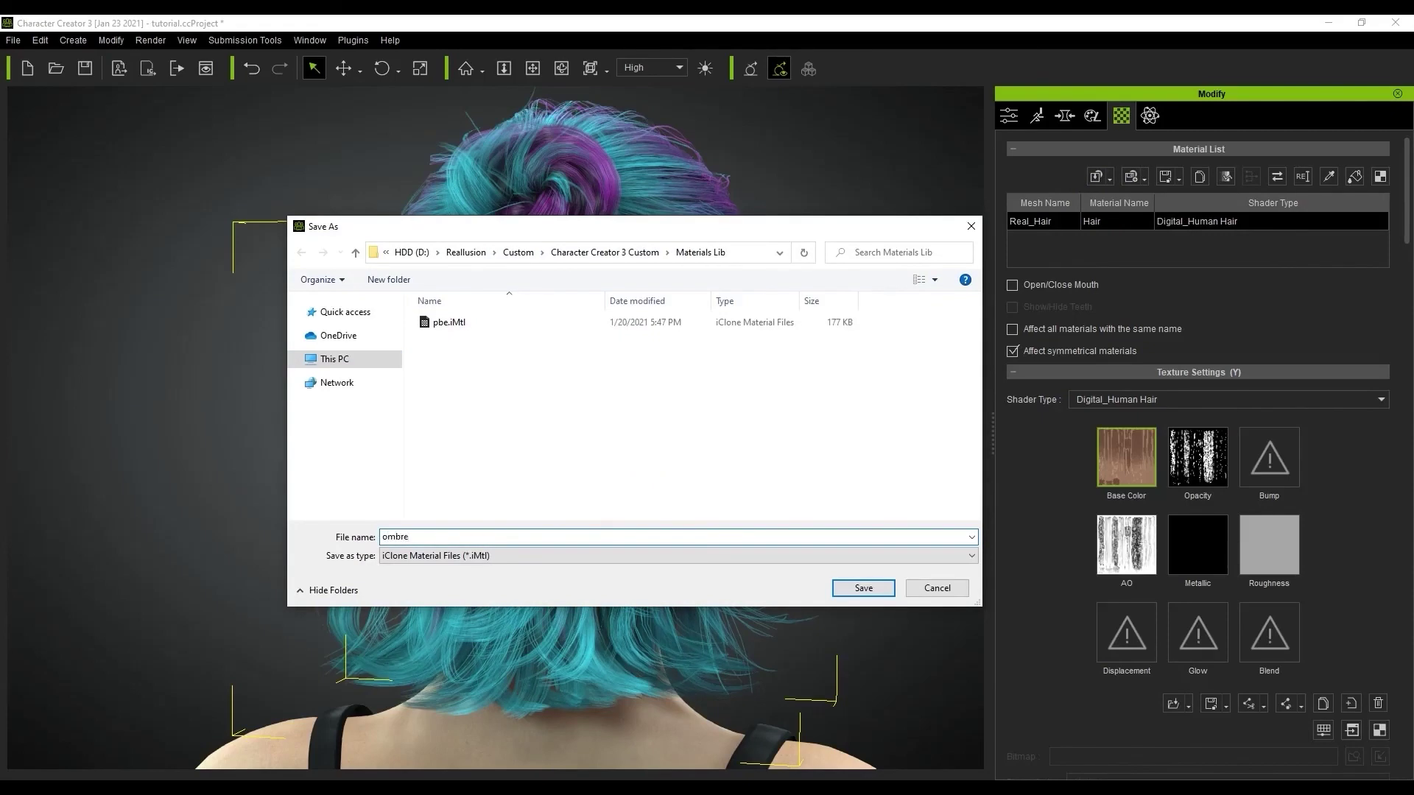
pyautogui.write('_hair_')
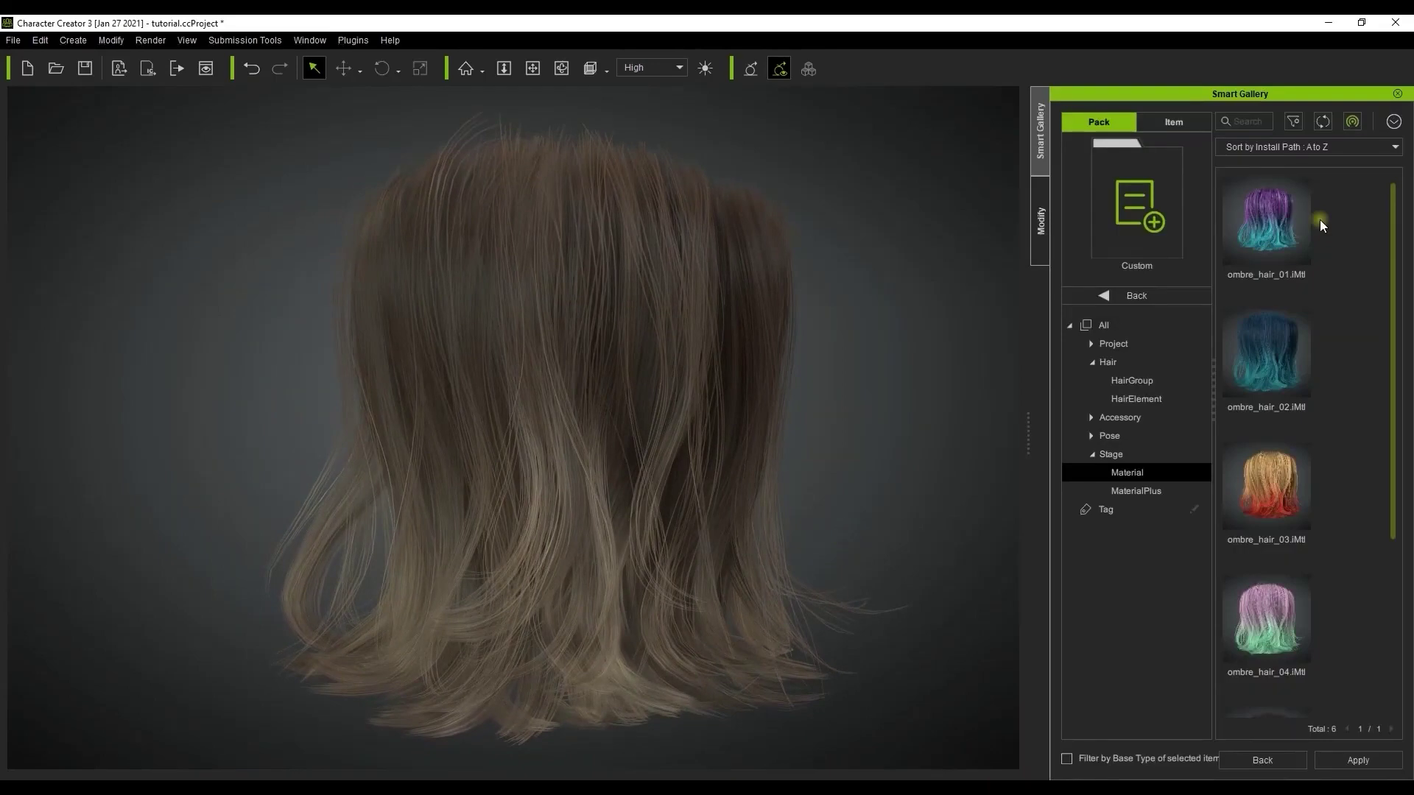
# Apply the saved ombre_hair_01 material to the brown hair, including Material Settings and Textures, Shader Textures and Shader Parameters.
pyautogui.moveTo(1283, 245); pyautogui.dragTo(539, 403)
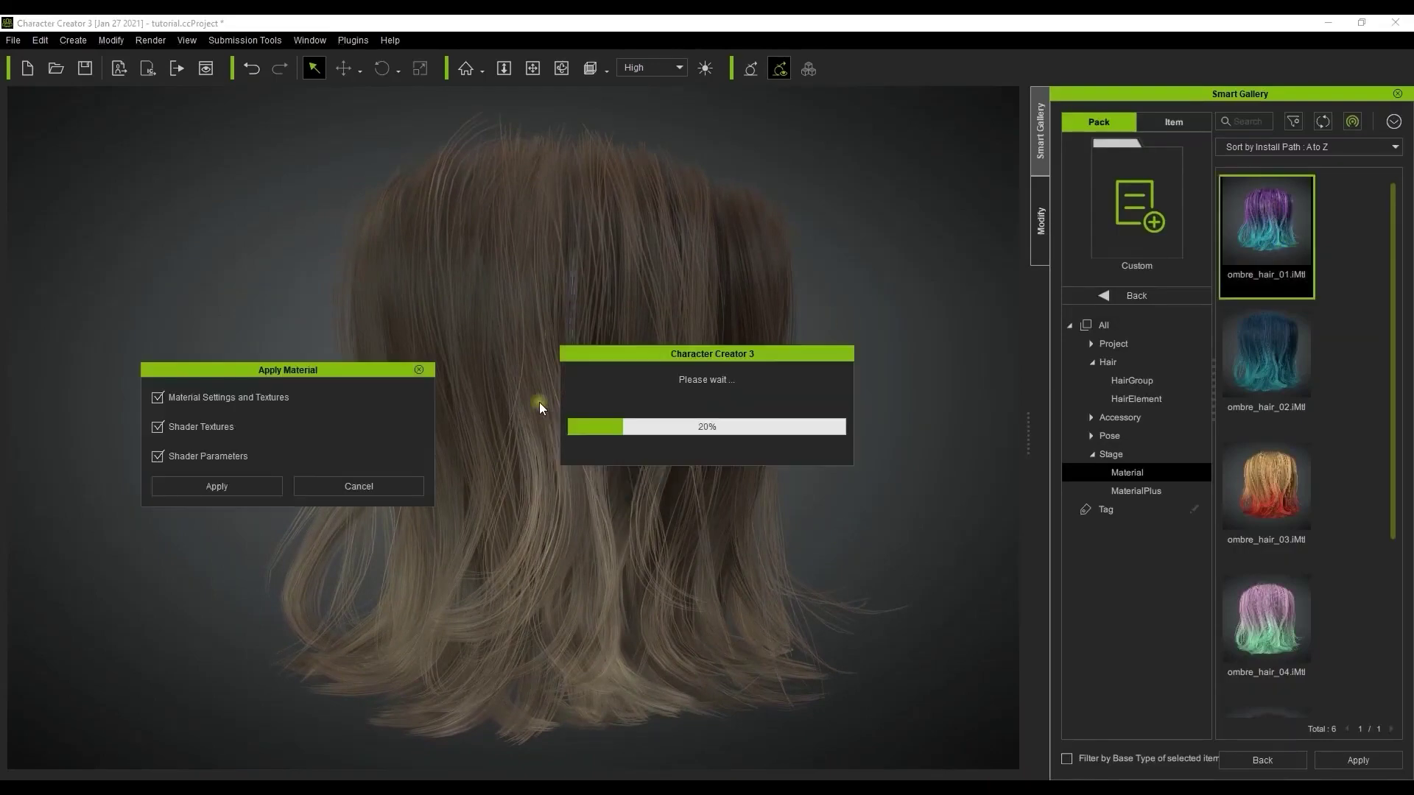
pyautogui.click(221, 486)
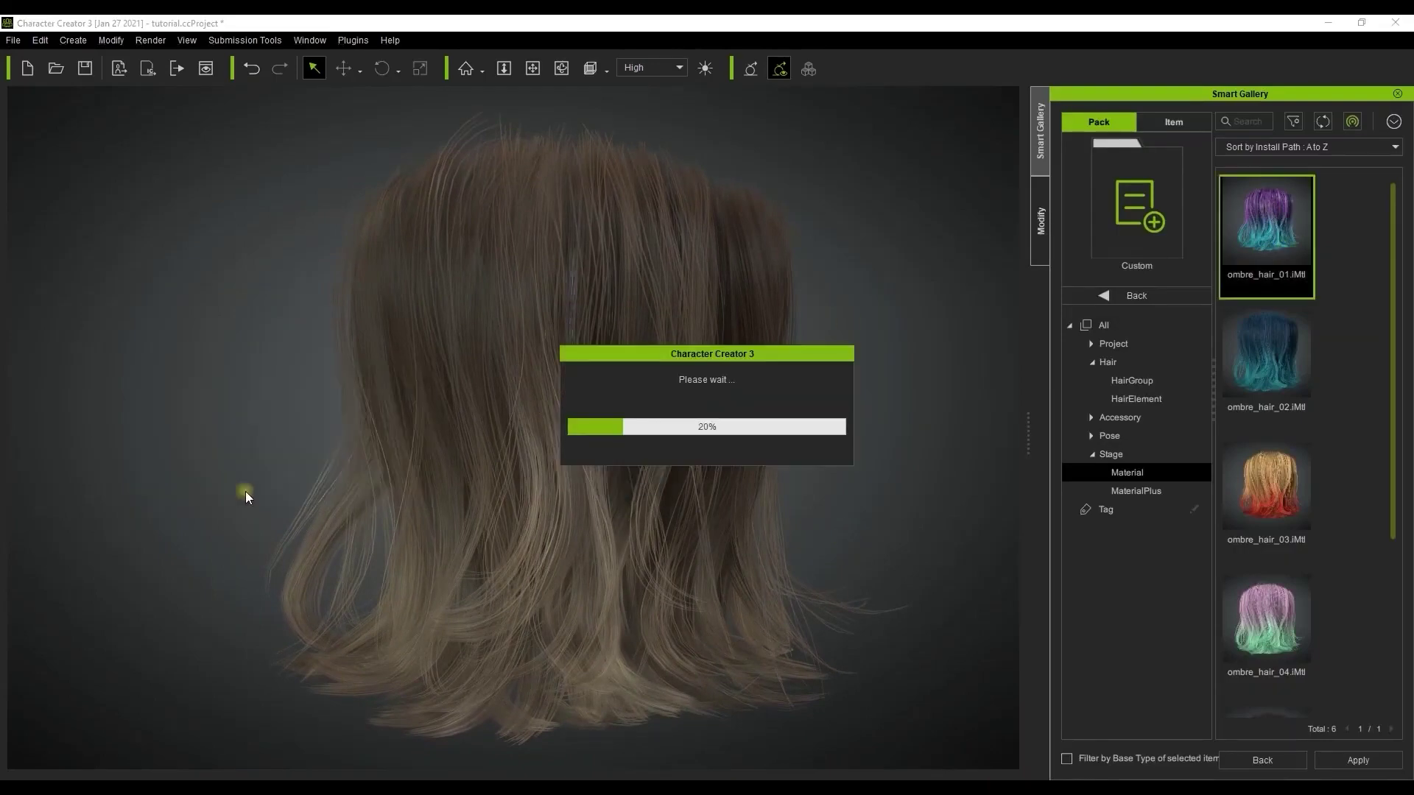